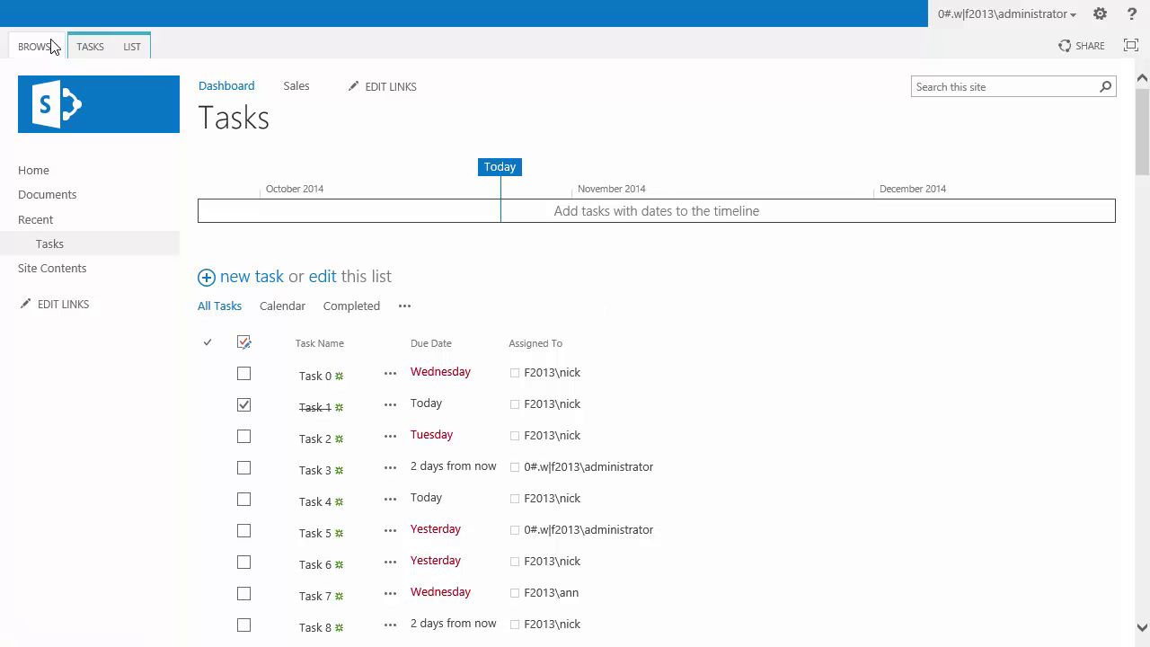
Insert a Plumsail Chart into the site's home page and open its configuration, saving the page changes
click(38, 176)
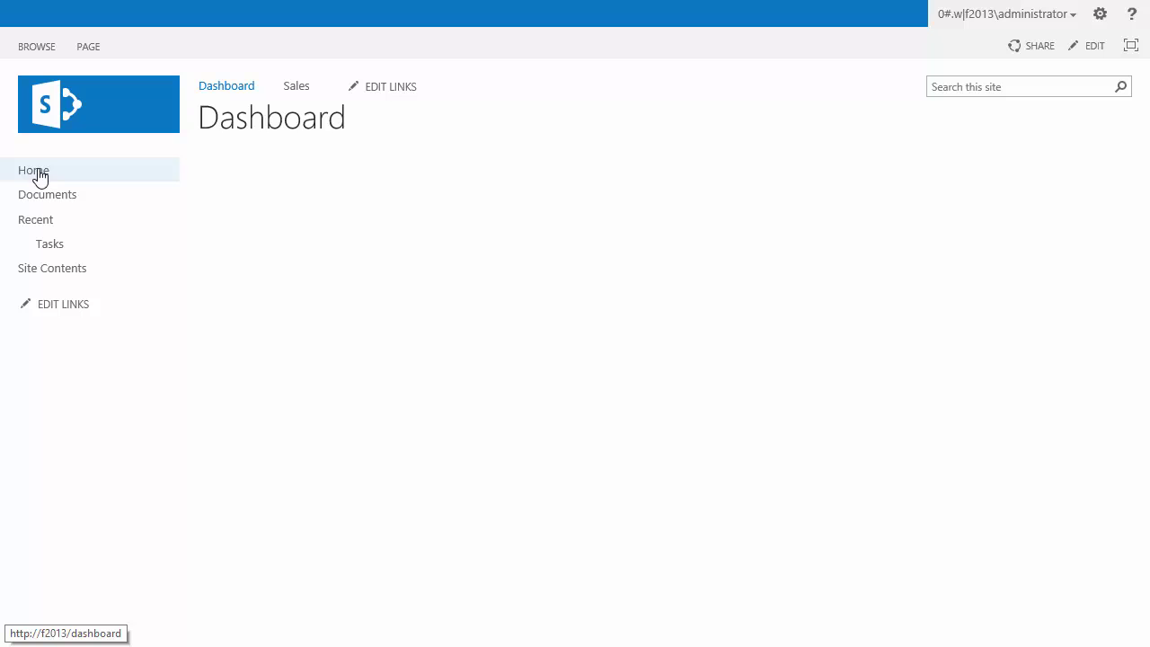
click(87, 49)
click(22, 94)
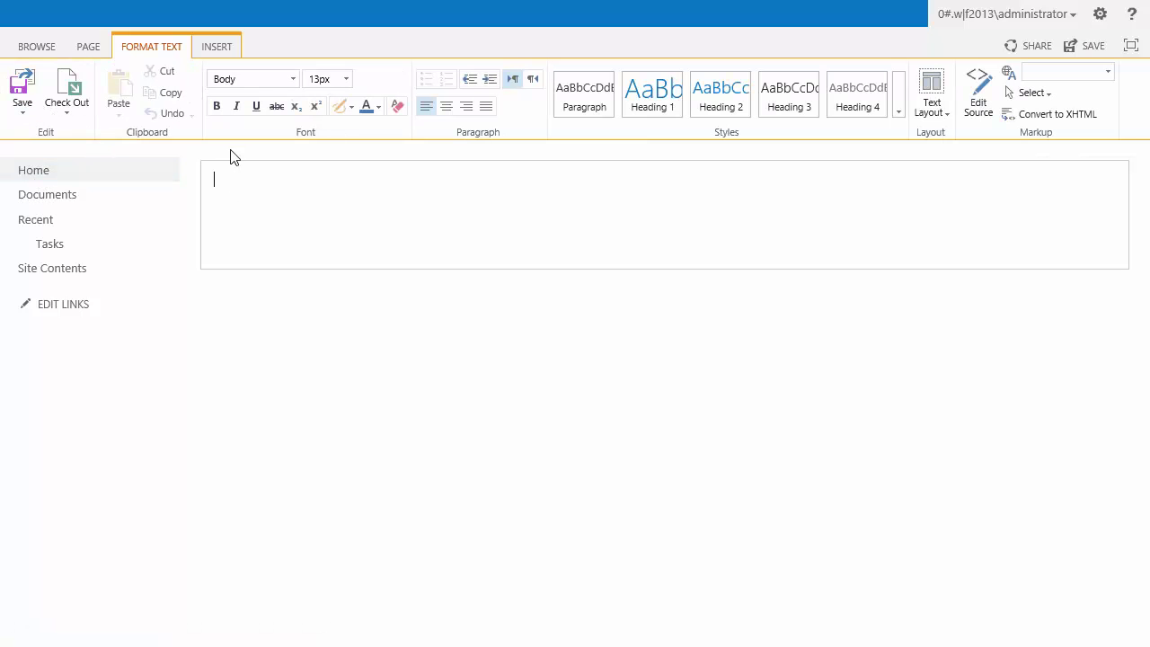
click(216, 51)
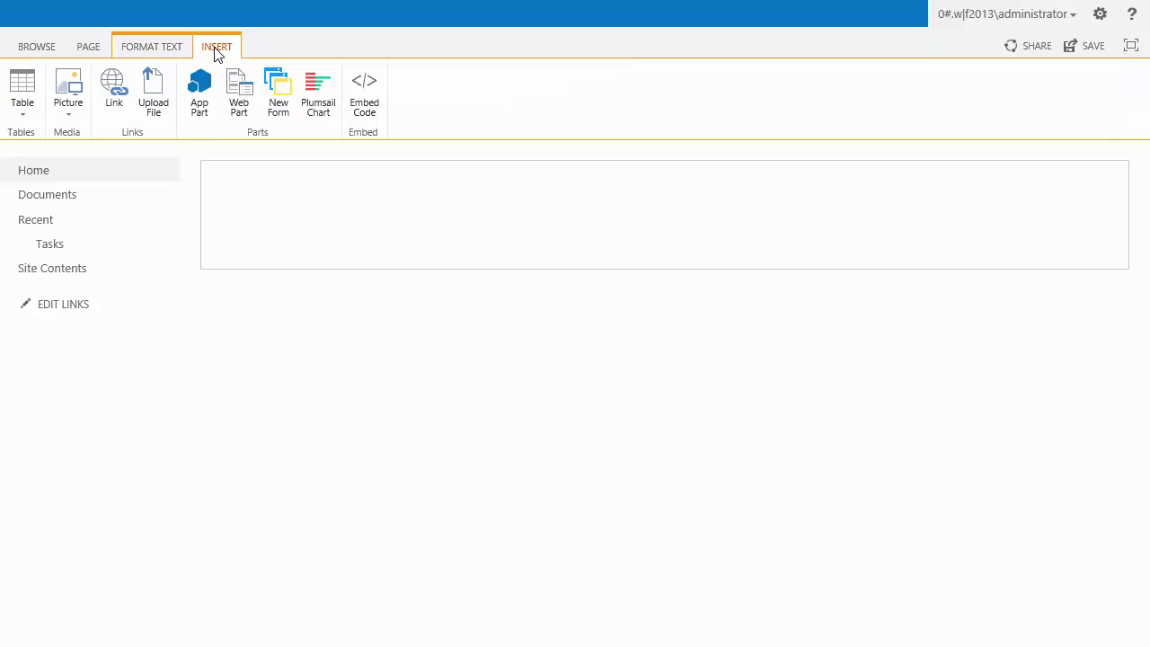
click(320, 86)
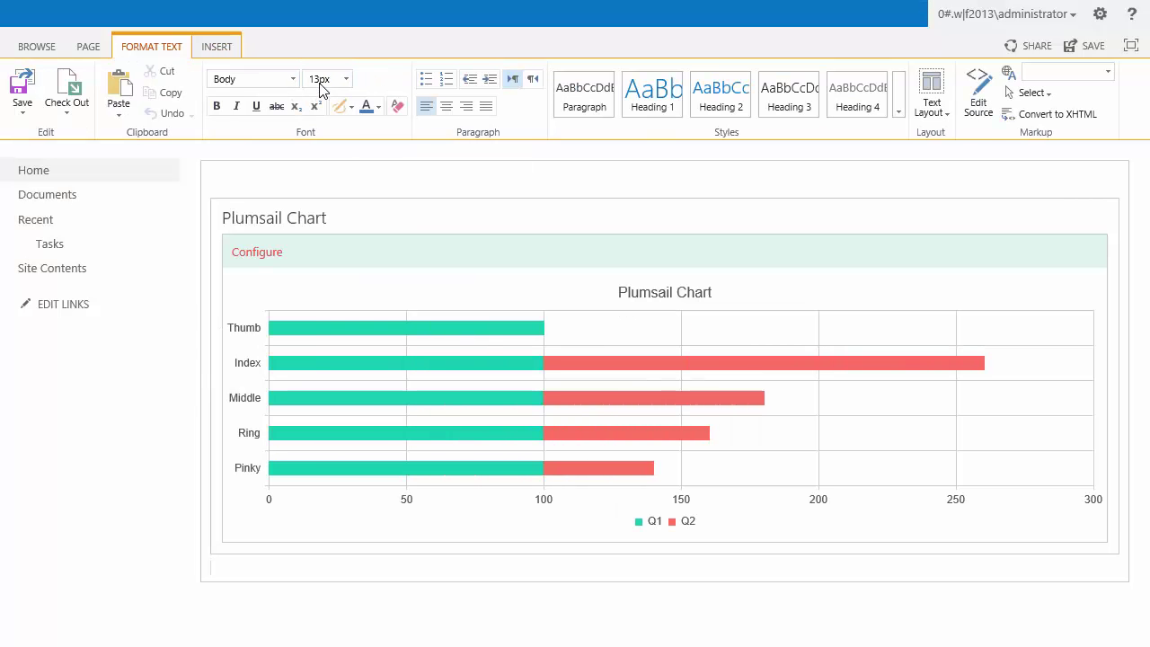
click(245, 260)
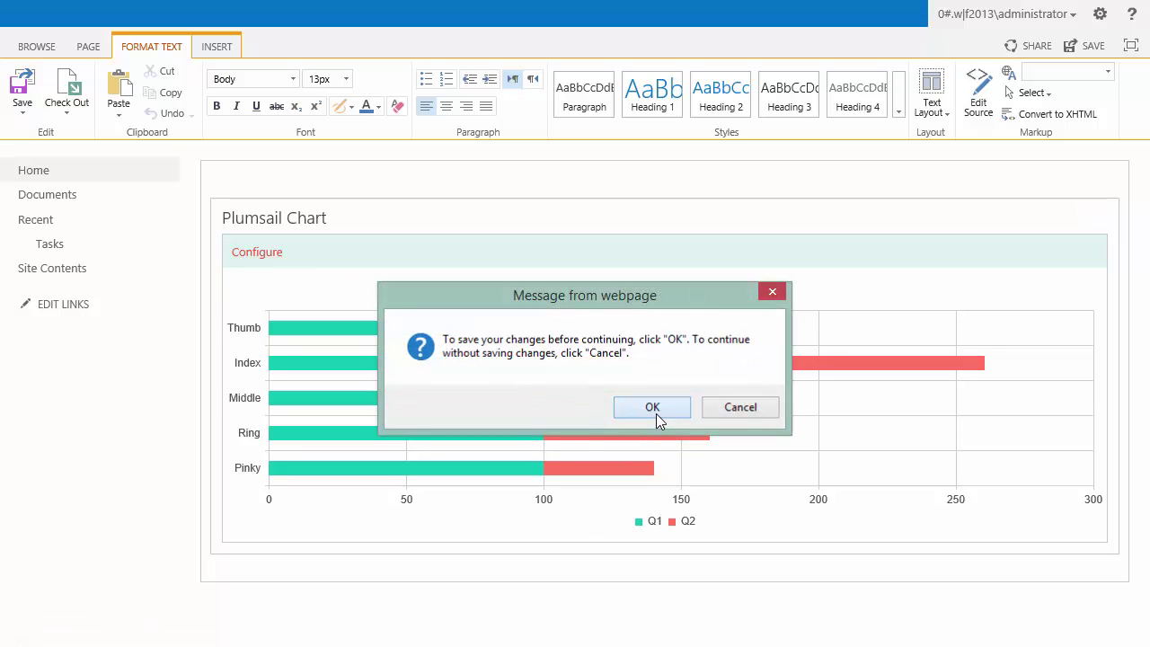
click(652, 407)
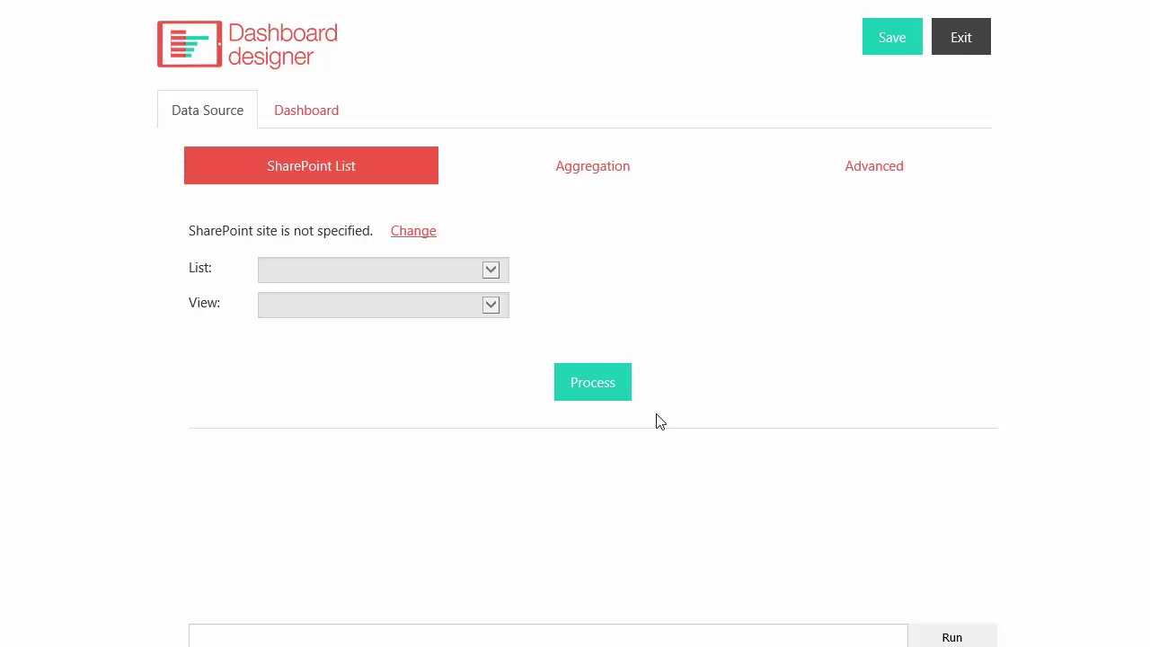
Examine the designer's aggregation settings, available chart types, and the series and tooltip style options
click(596, 179)
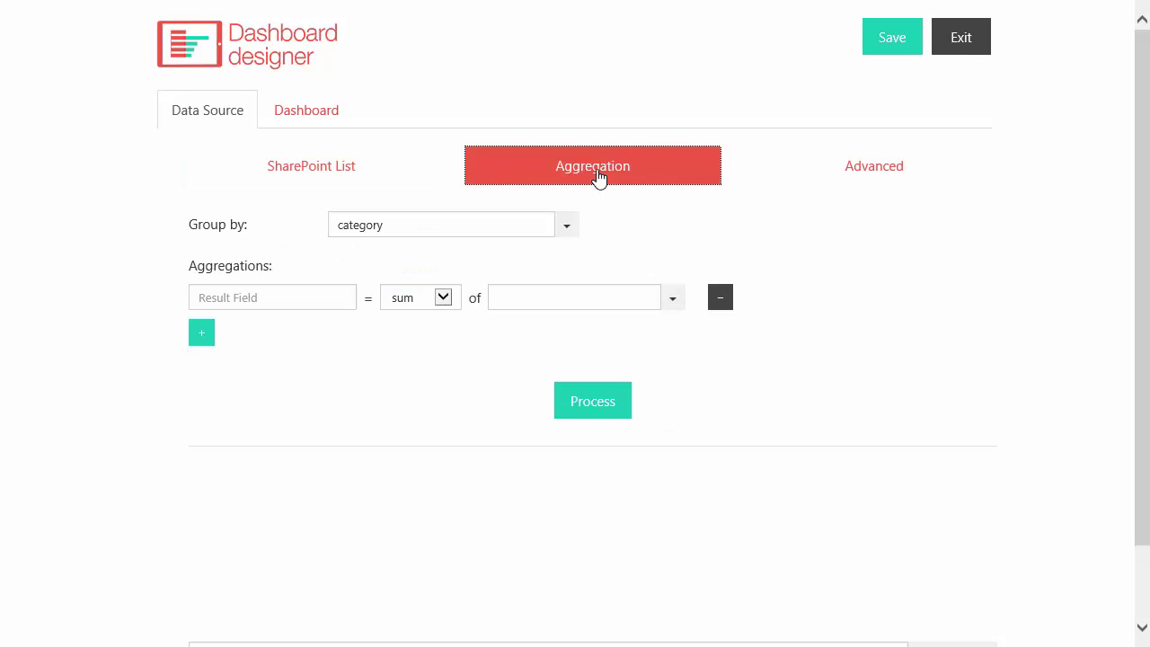
click(339, 171)
click(321, 118)
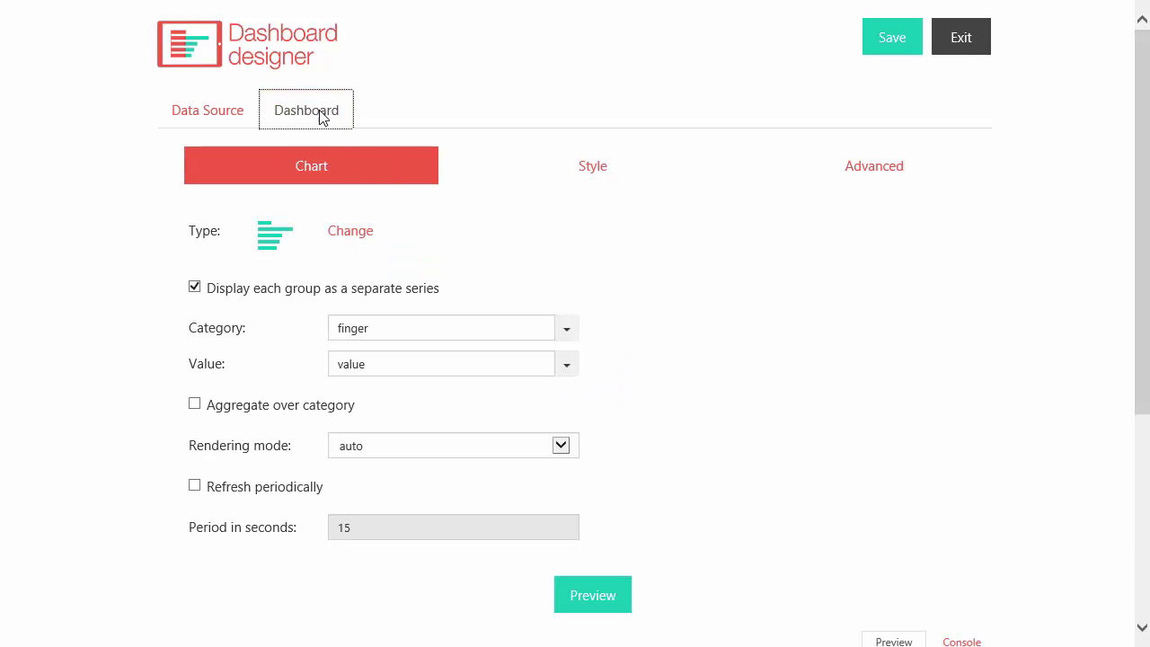
click(349, 232)
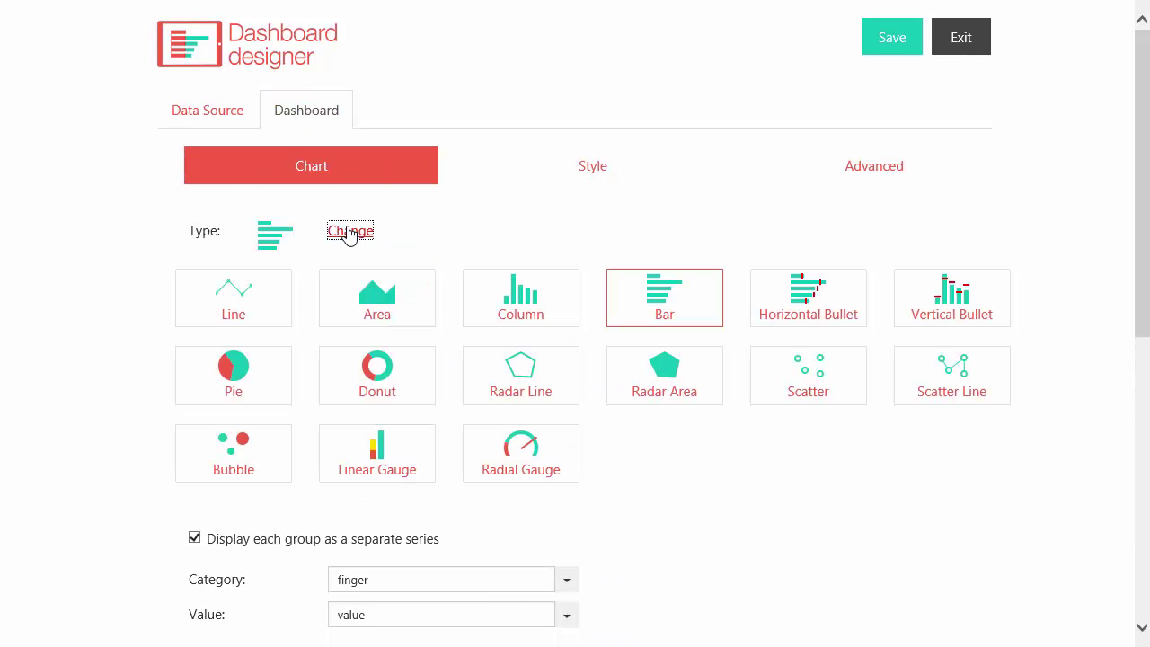
click(350, 232)
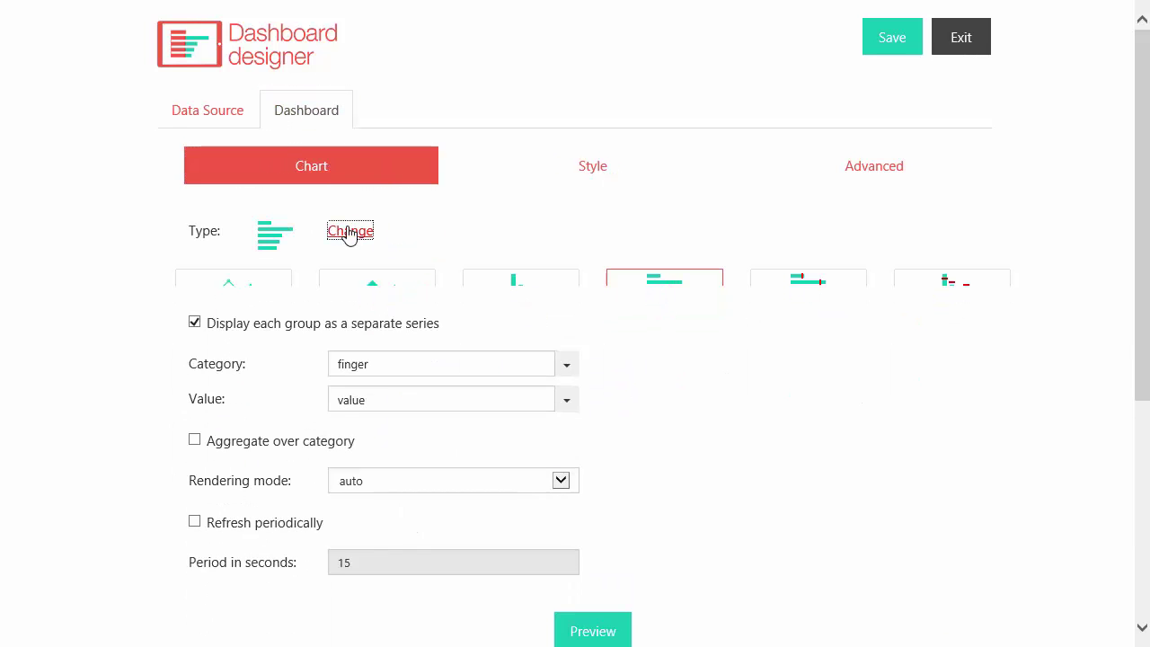
click(589, 179)
click(220, 314)
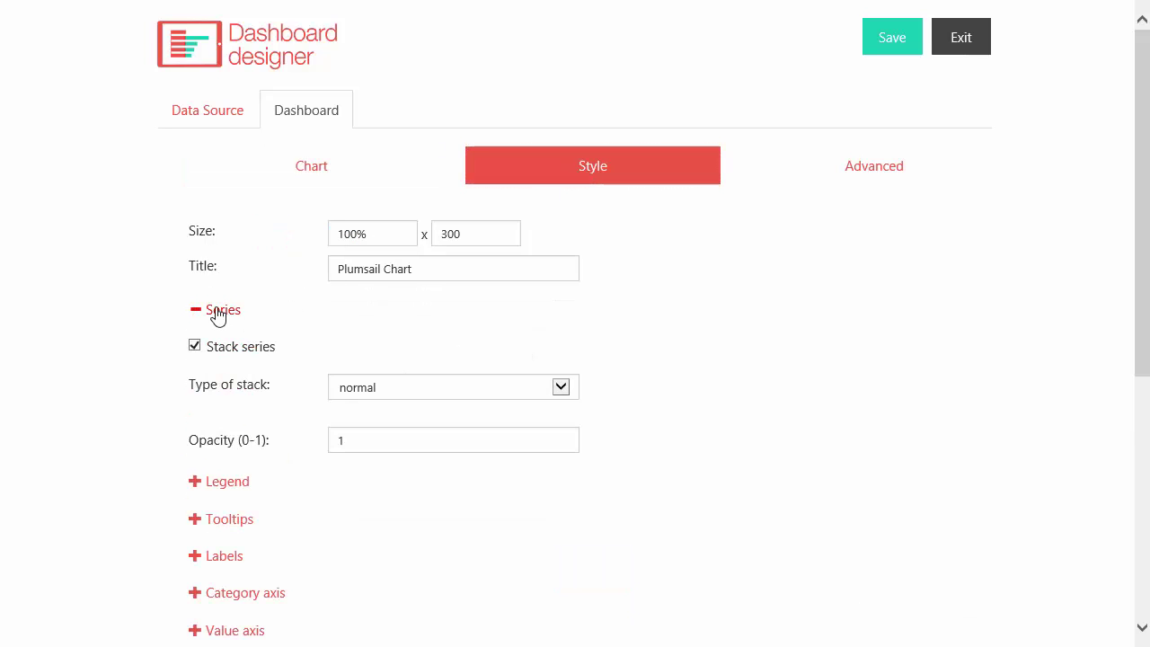
click(219, 311)
click(217, 386)
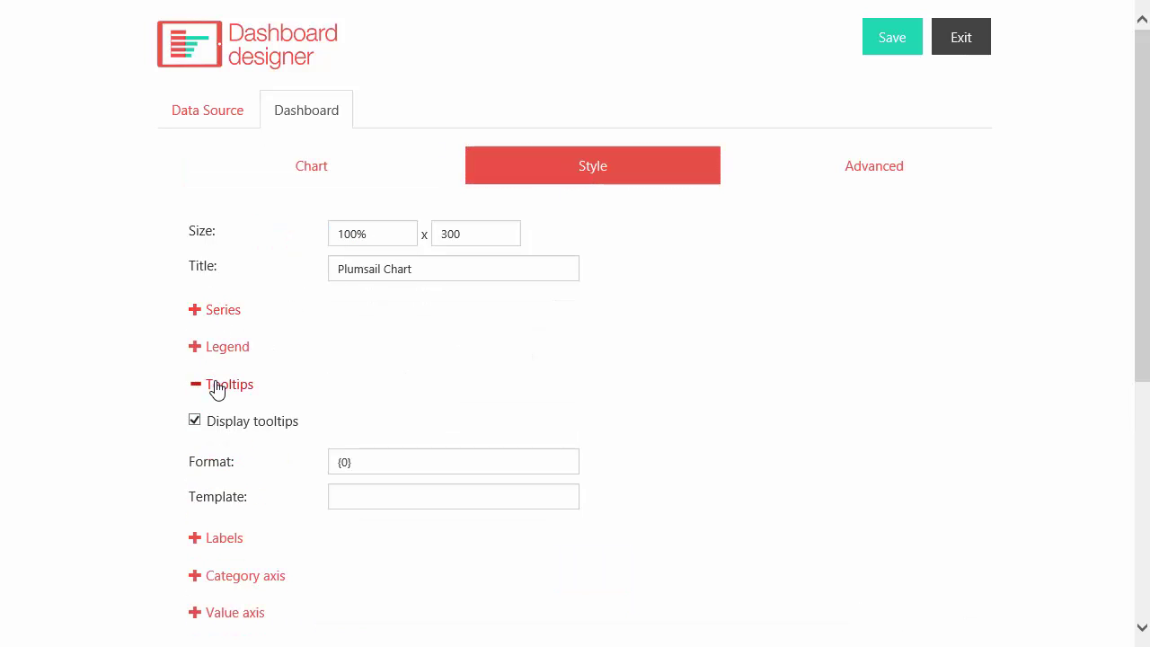
click(218, 386)
click(300, 180)
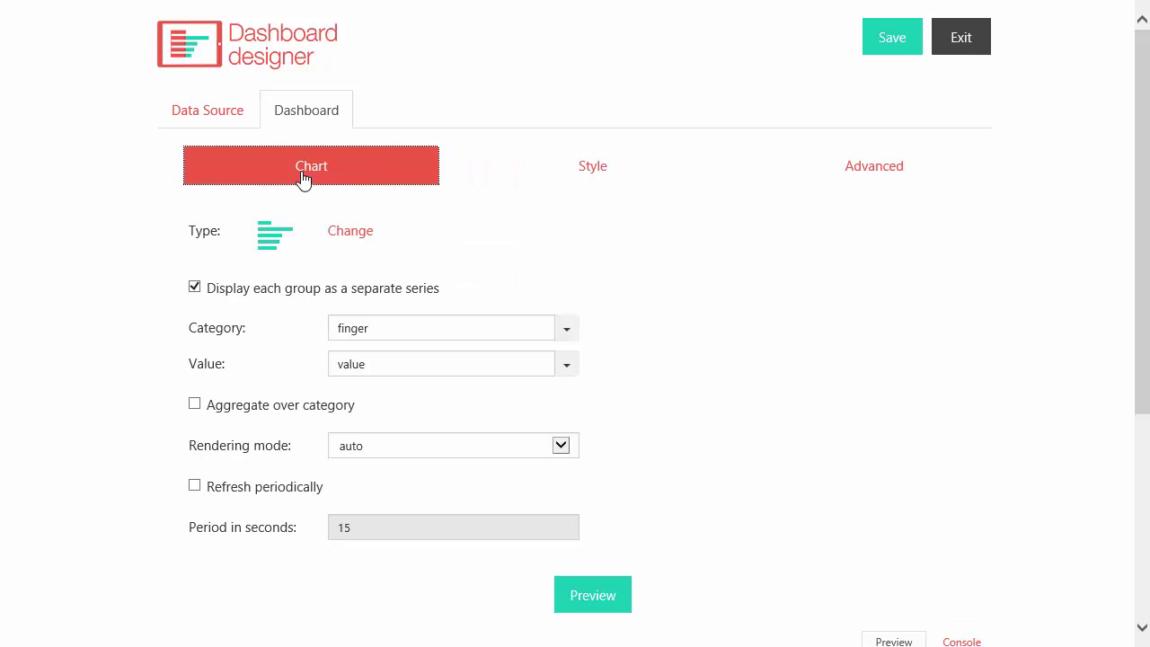
Connect the chart's data source to the /dashboard site, using the Tasks list and its My Tasks view
click(225, 121)
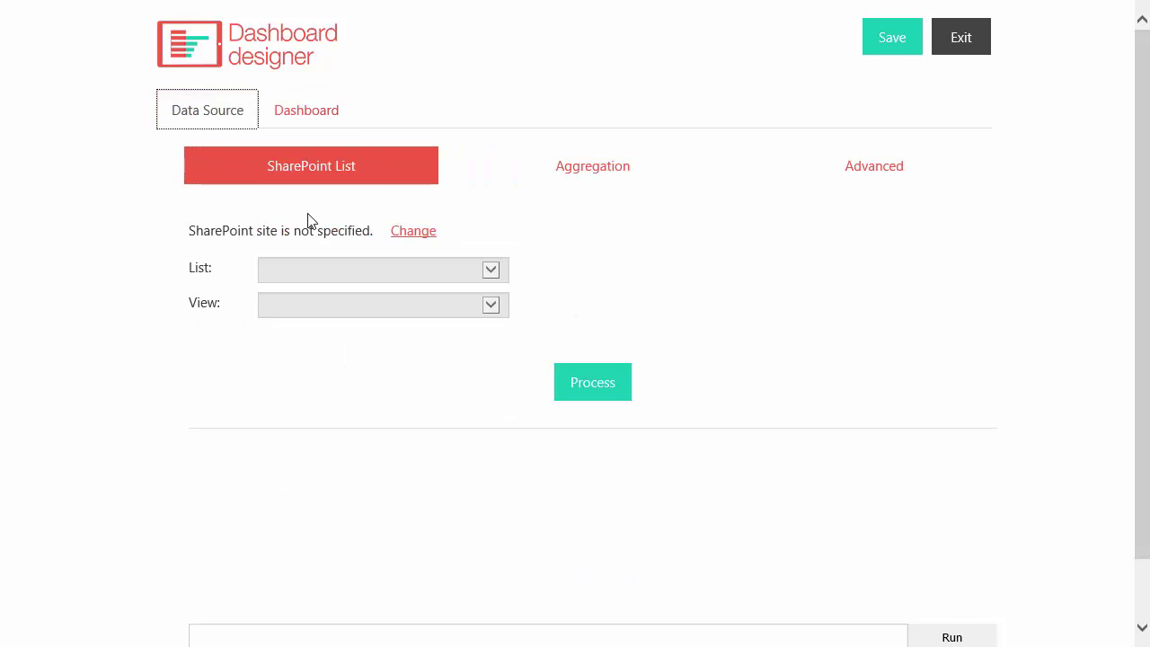
click(412, 233)
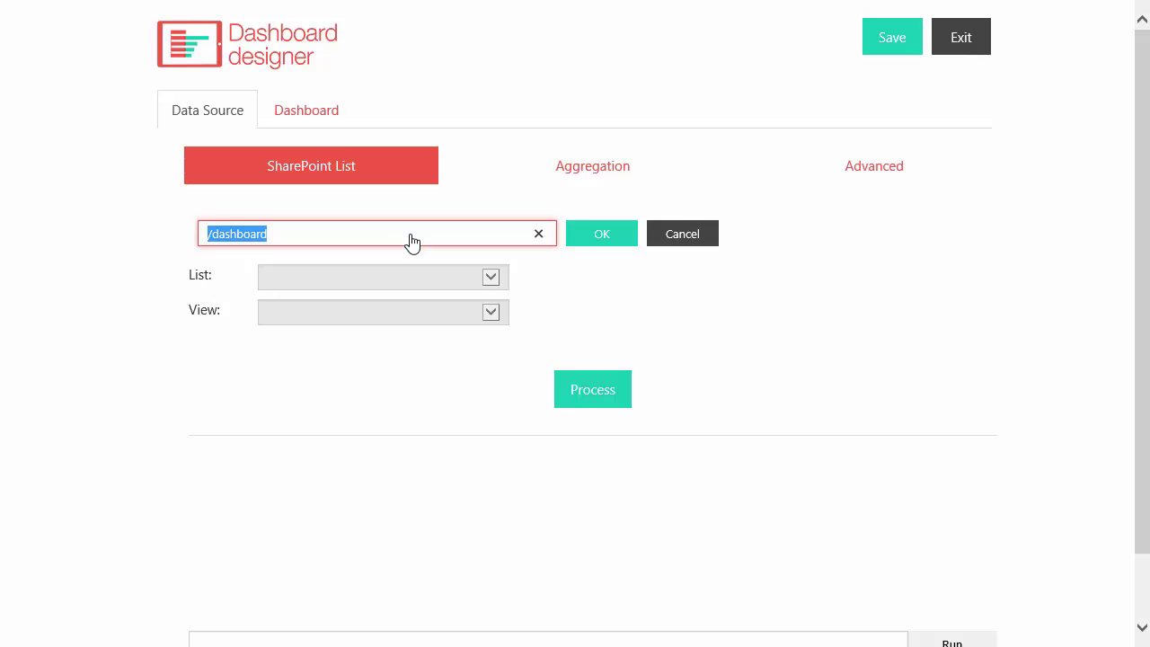
click(592, 237)
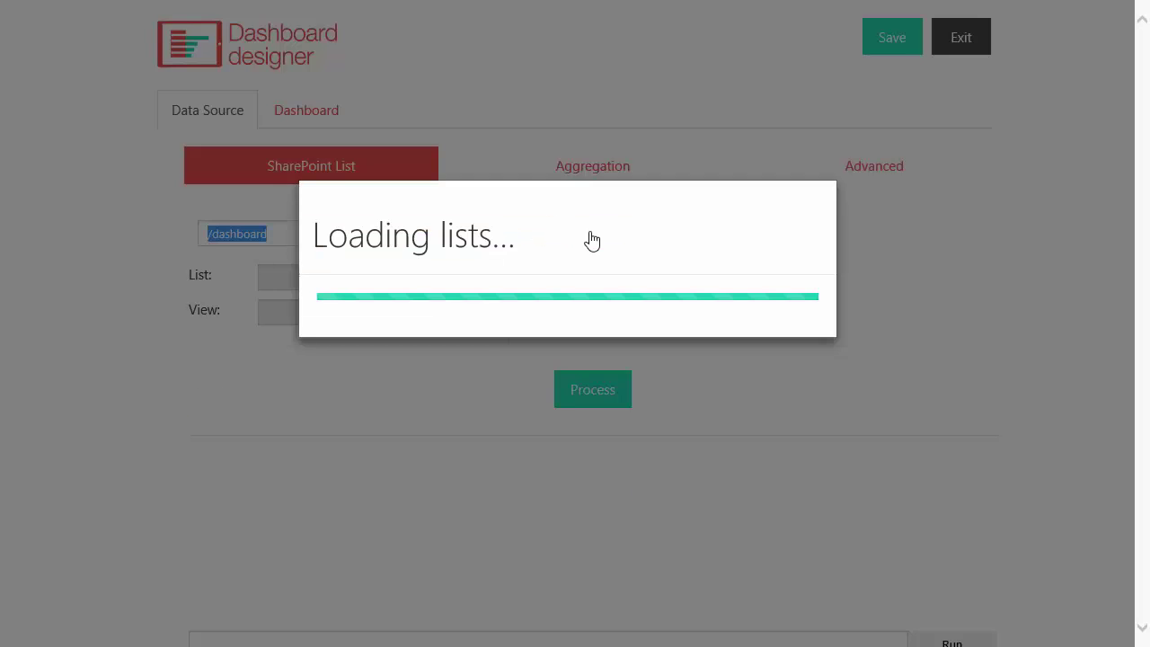
click(494, 272)
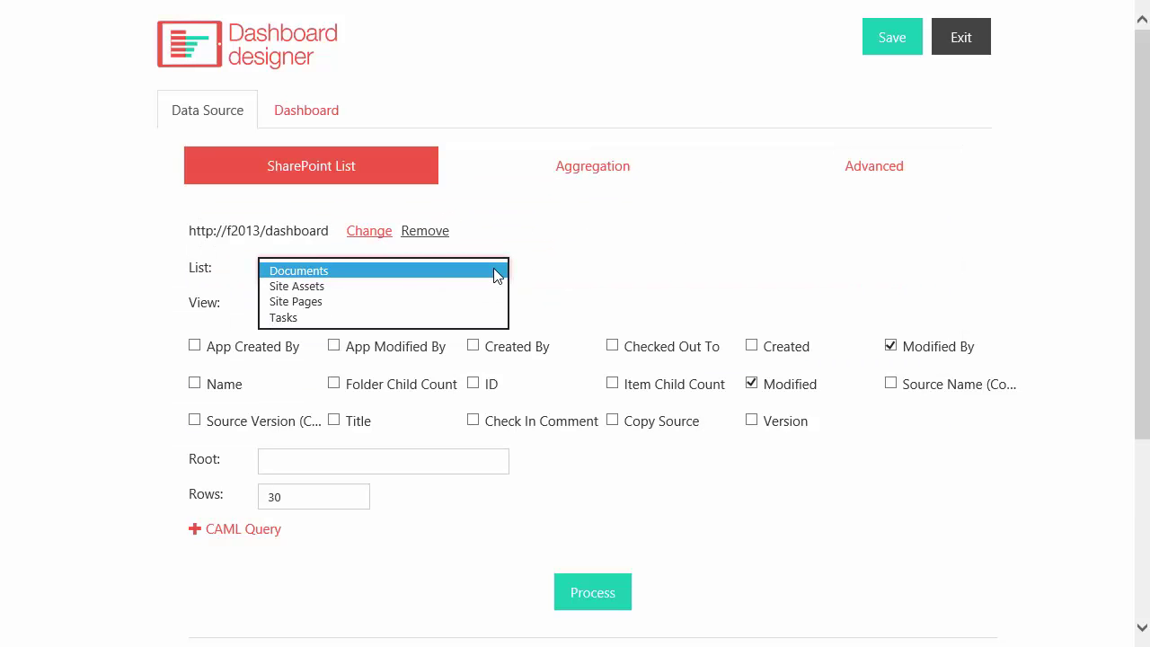
click(405, 318)
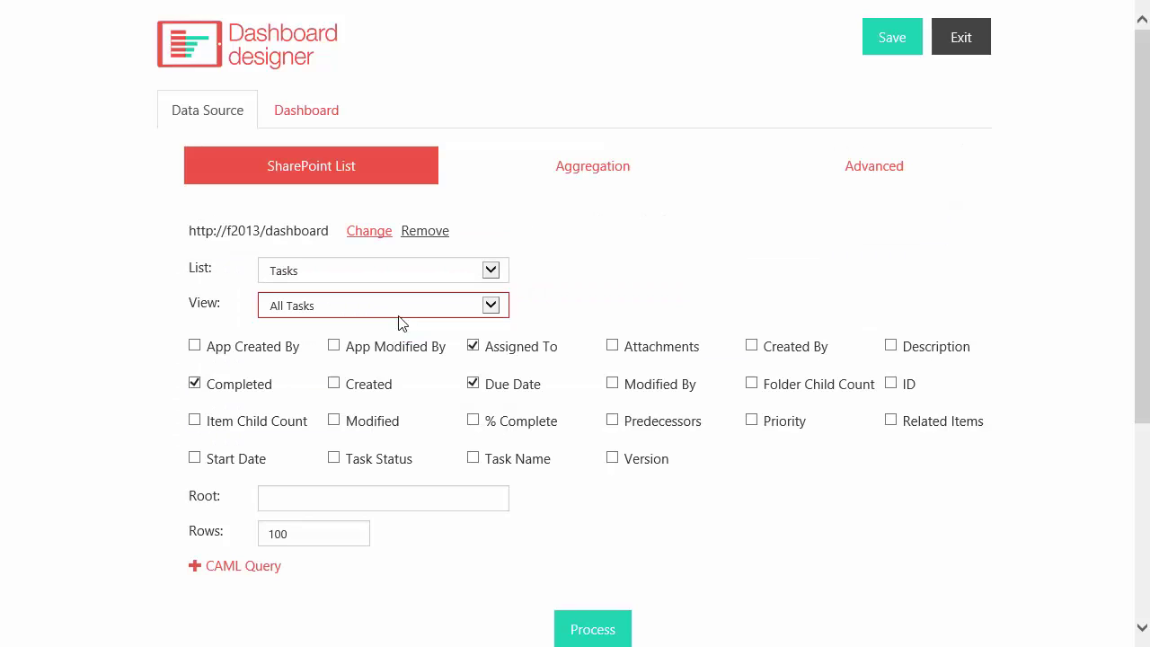
click(492, 308)
click(357, 368)
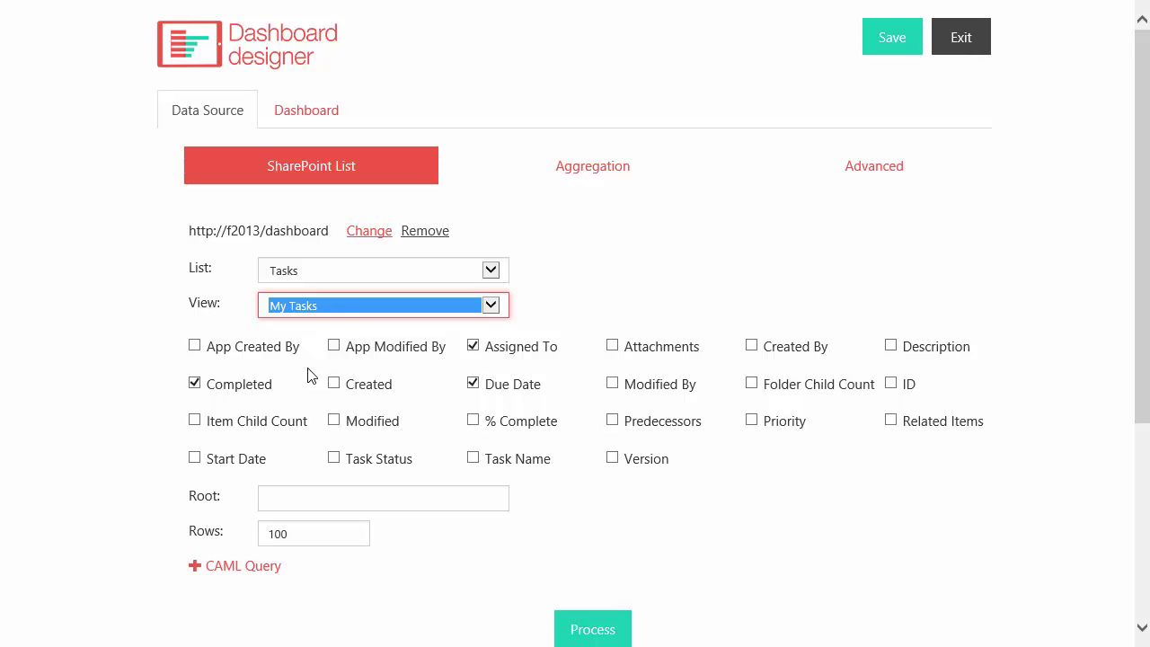
Limit the retrieved fields to Task Status and ID, and set the number of rows to 5000
click(224, 389)
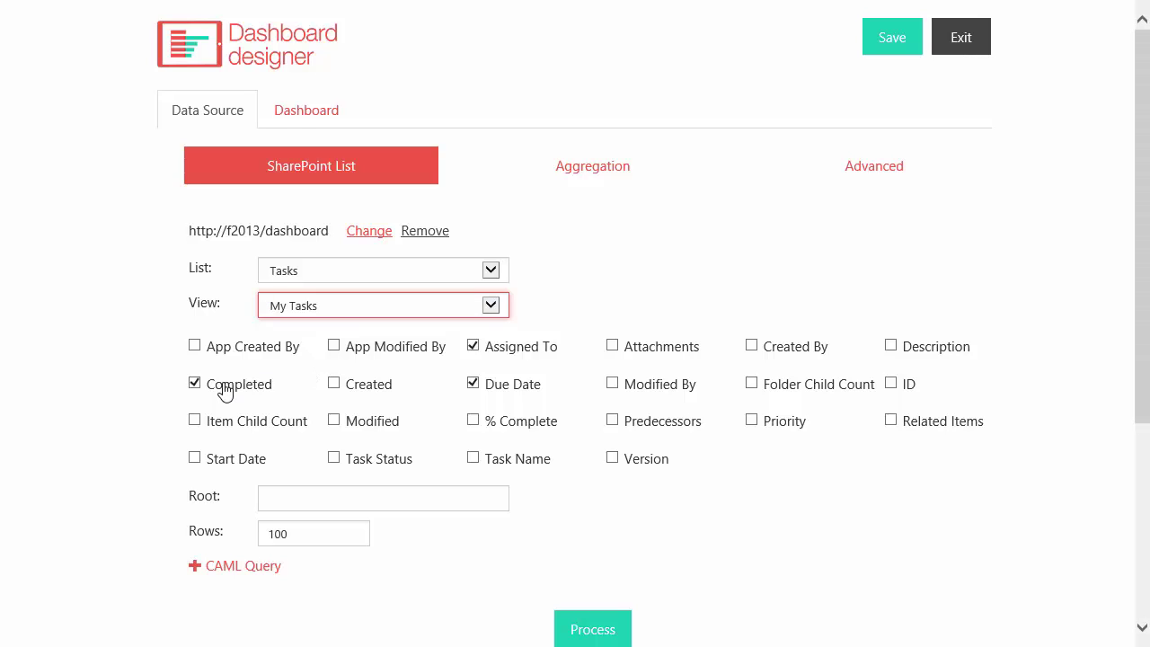
click(505, 353)
click(504, 390)
click(402, 462)
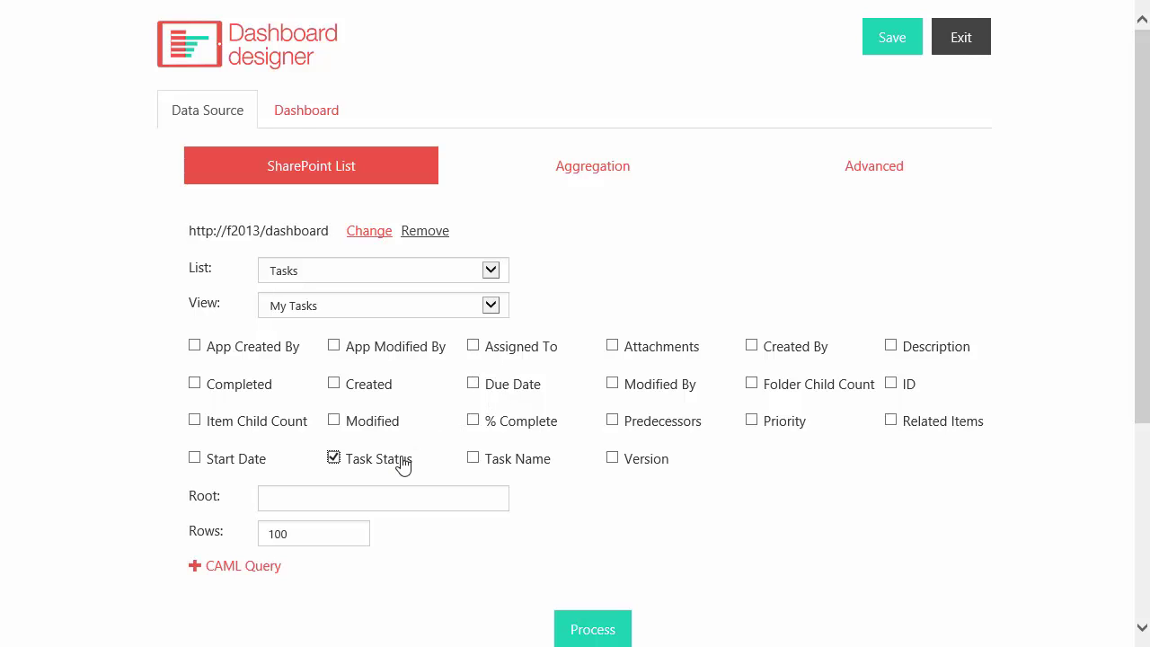
click(908, 392)
double_click(298, 534)
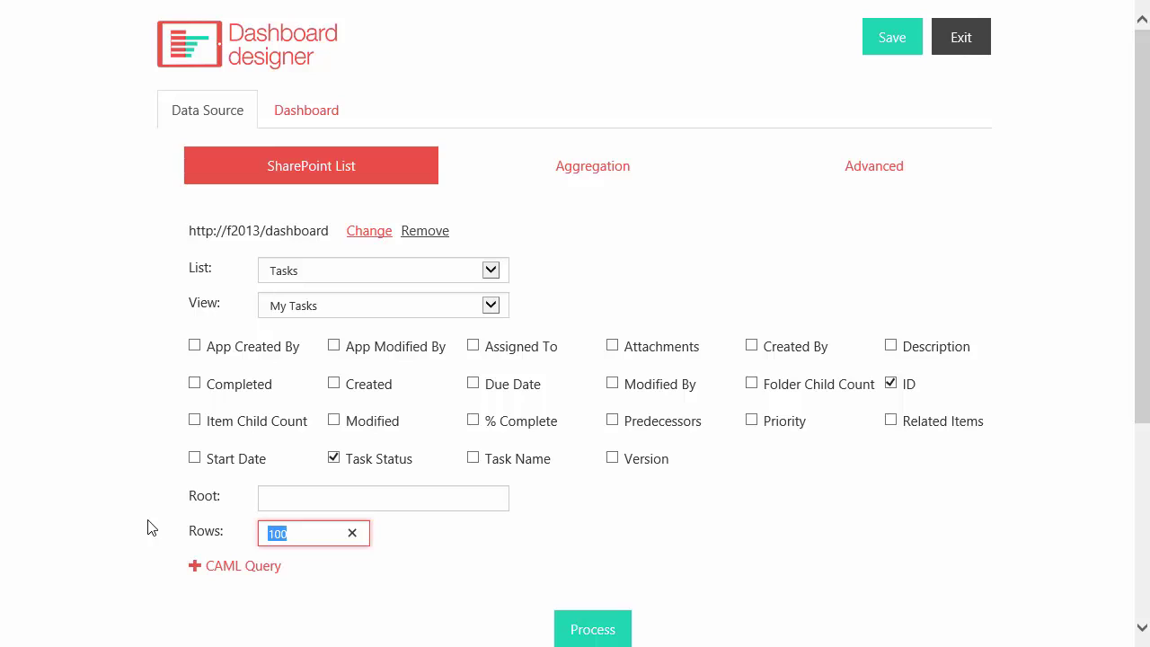
text(5000)
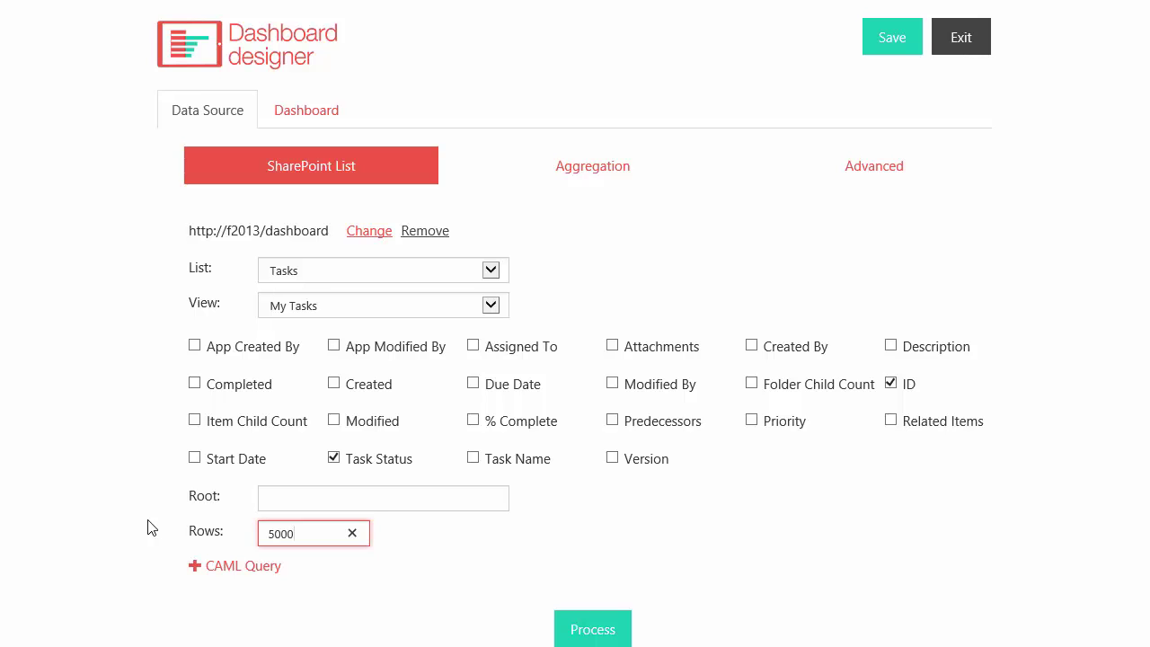
Group the aggregated data by Task Status
click(567, 178)
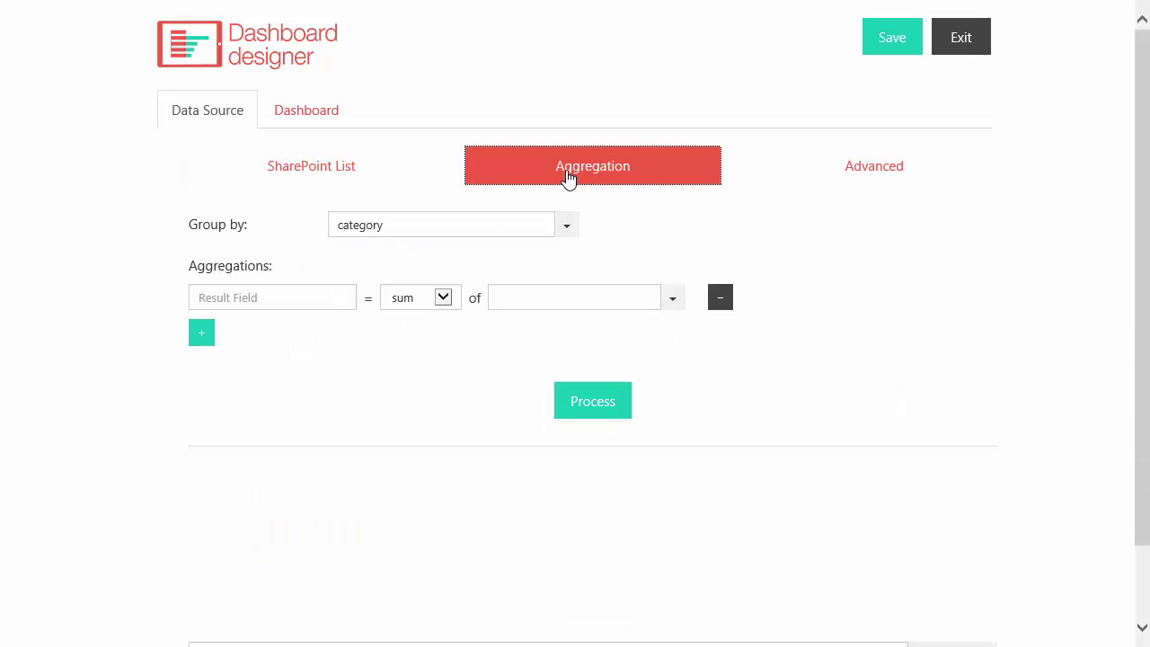
click(566, 226)
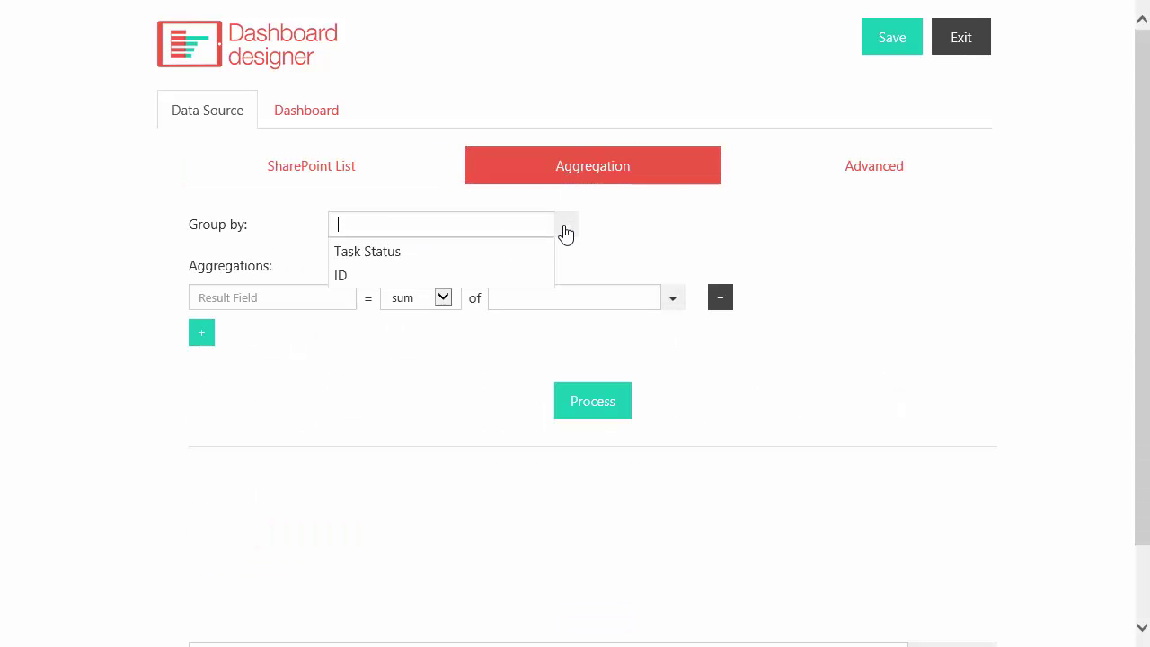
click(425, 252)
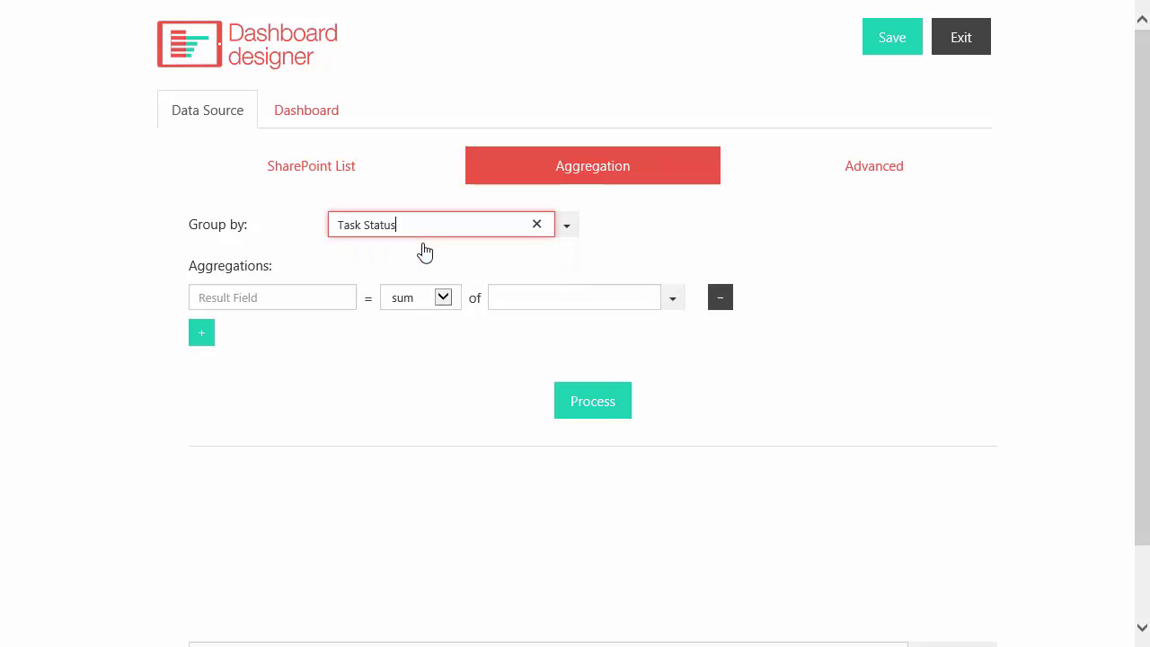
Define an aggregation named Count as the count of ID and process the data source
click(275, 298)
text(Count)
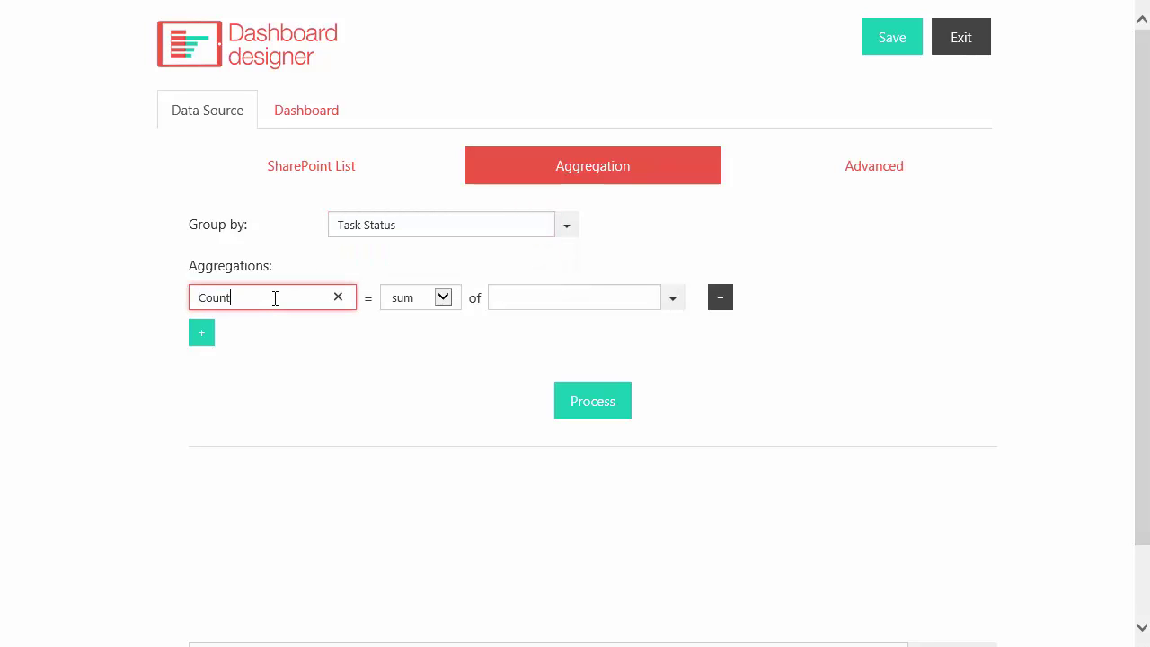
click(443, 298)
click(430, 313)
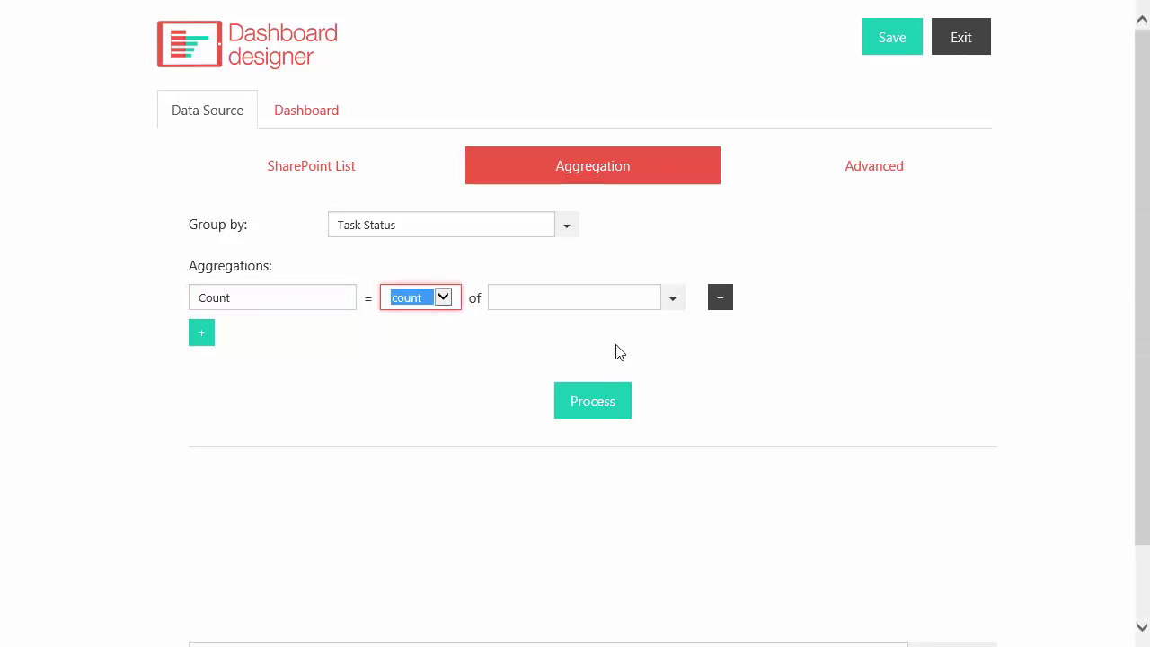
click(677, 307)
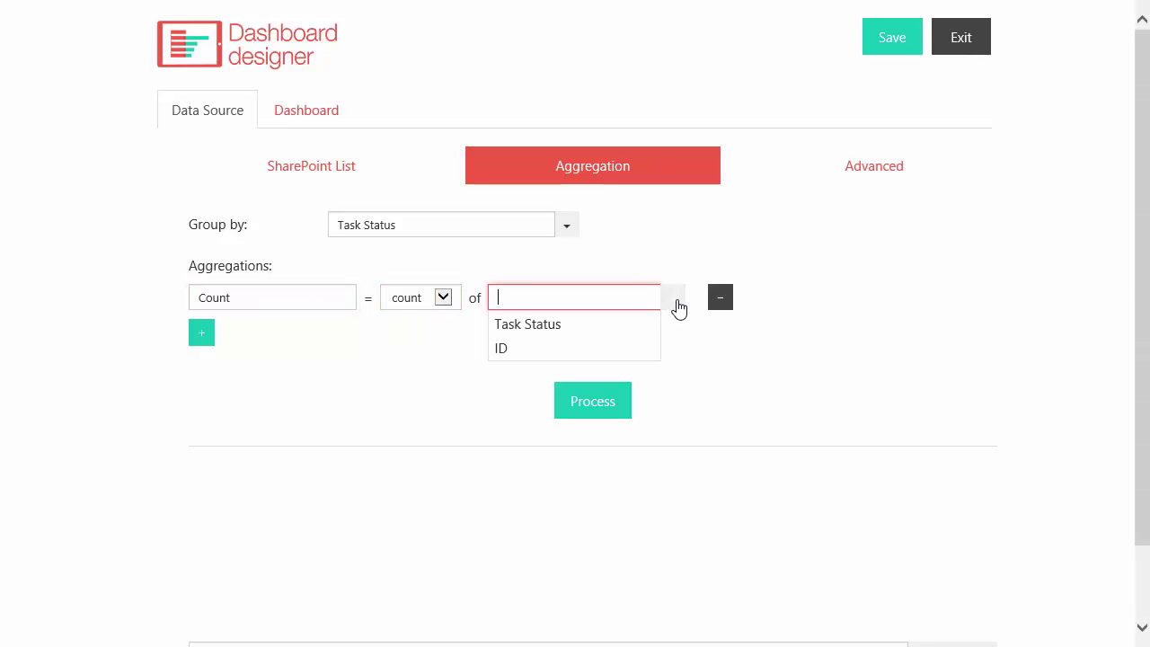
click(534, 350)
click(580, 405)
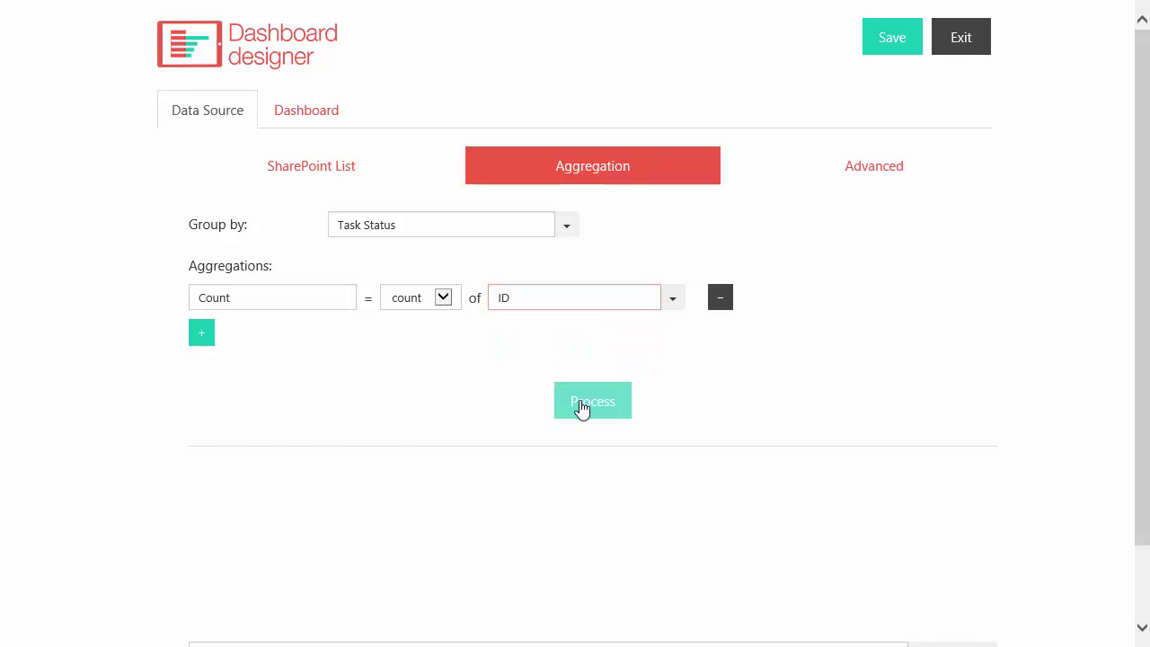
Change the dashboard's chart type to Column
click(325, 124)
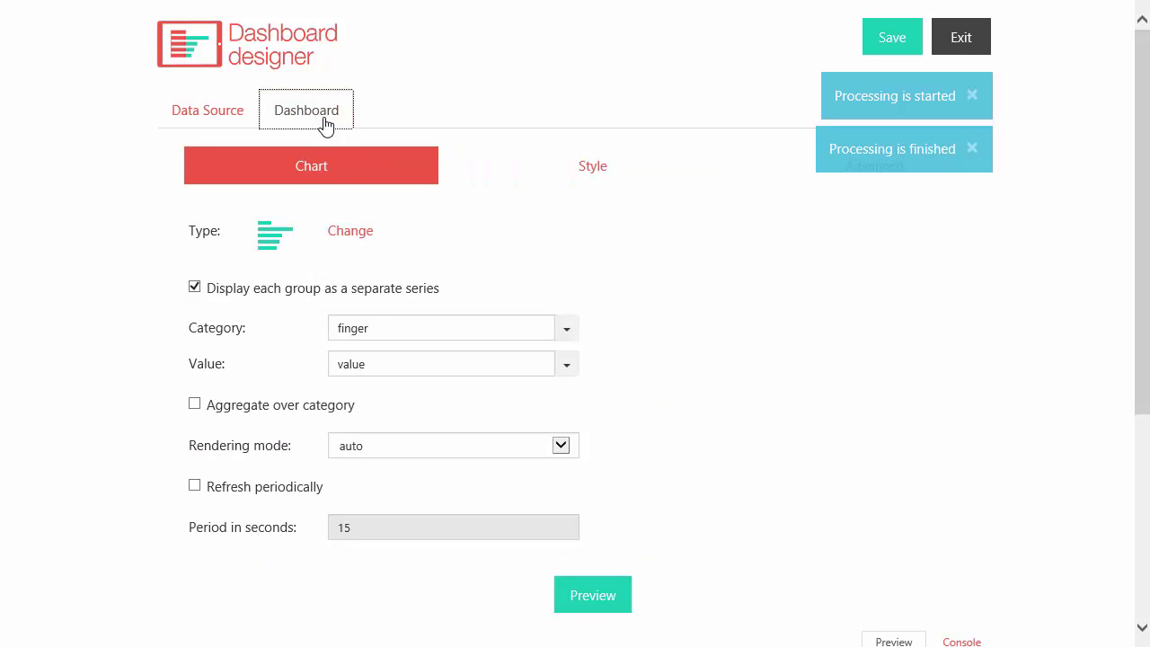
click(349, 232)
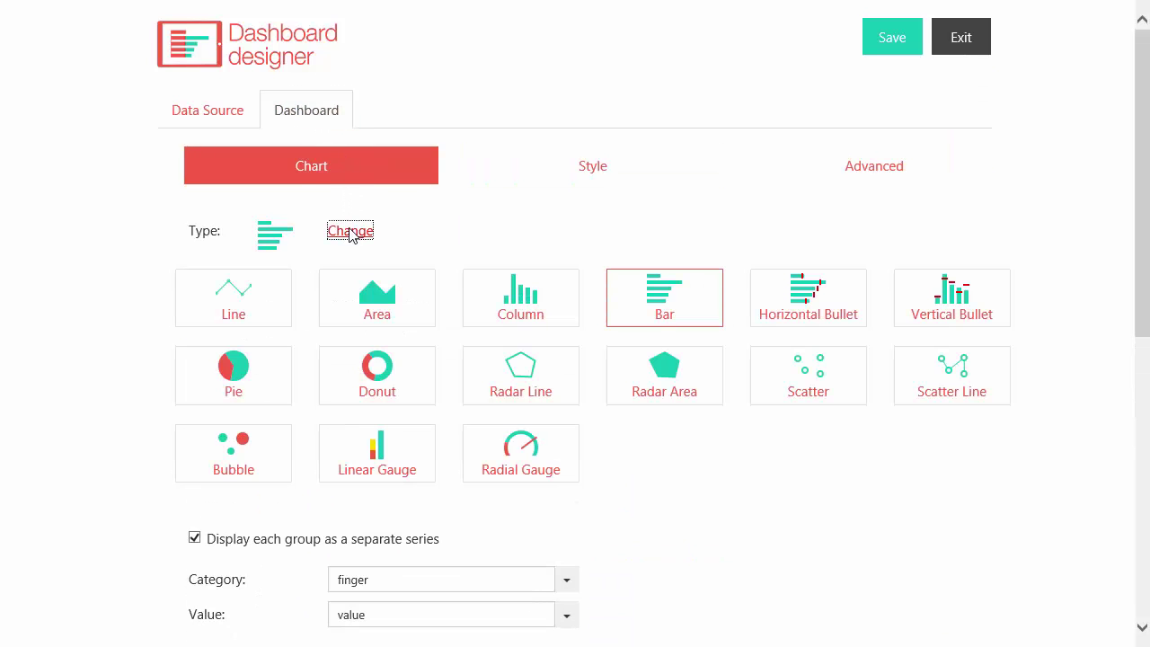
click(498, 300)
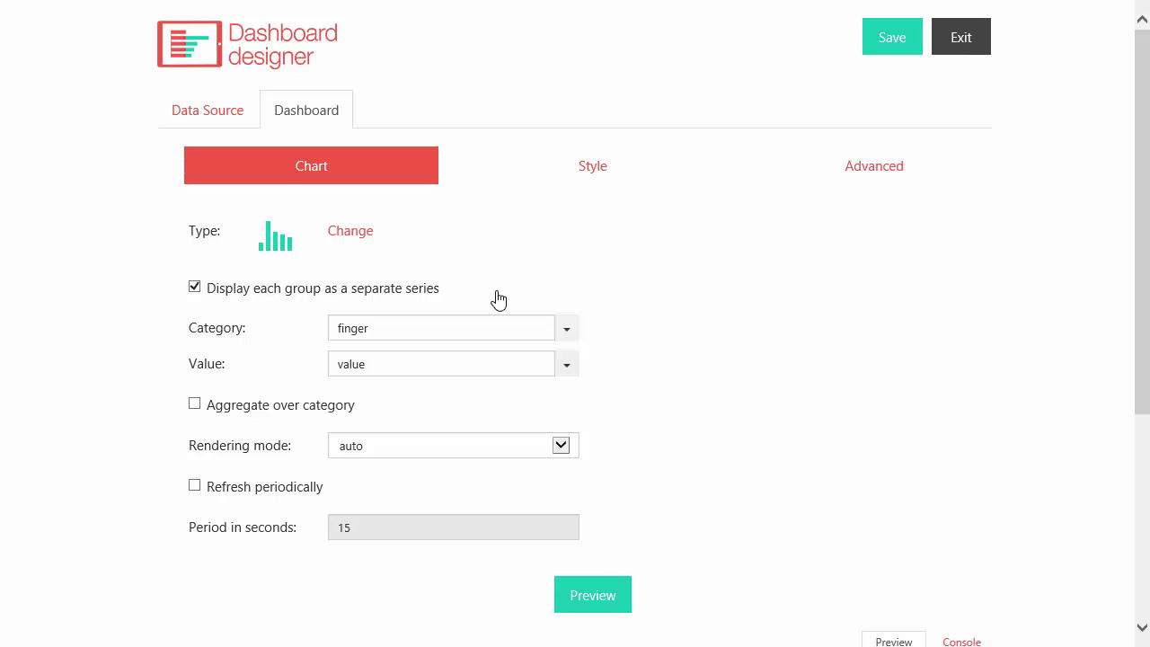
Turn off displaying each group as a separate series and set the chart's category to the value field
click(414, 291)
click(573, 330)
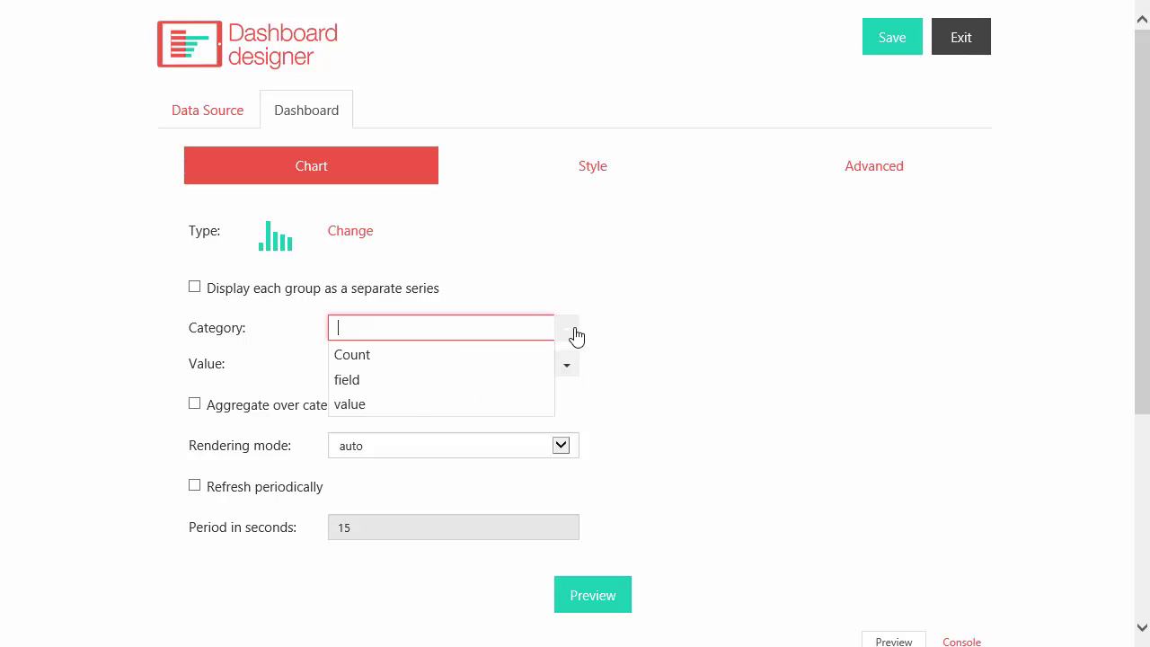
click(418, 404)
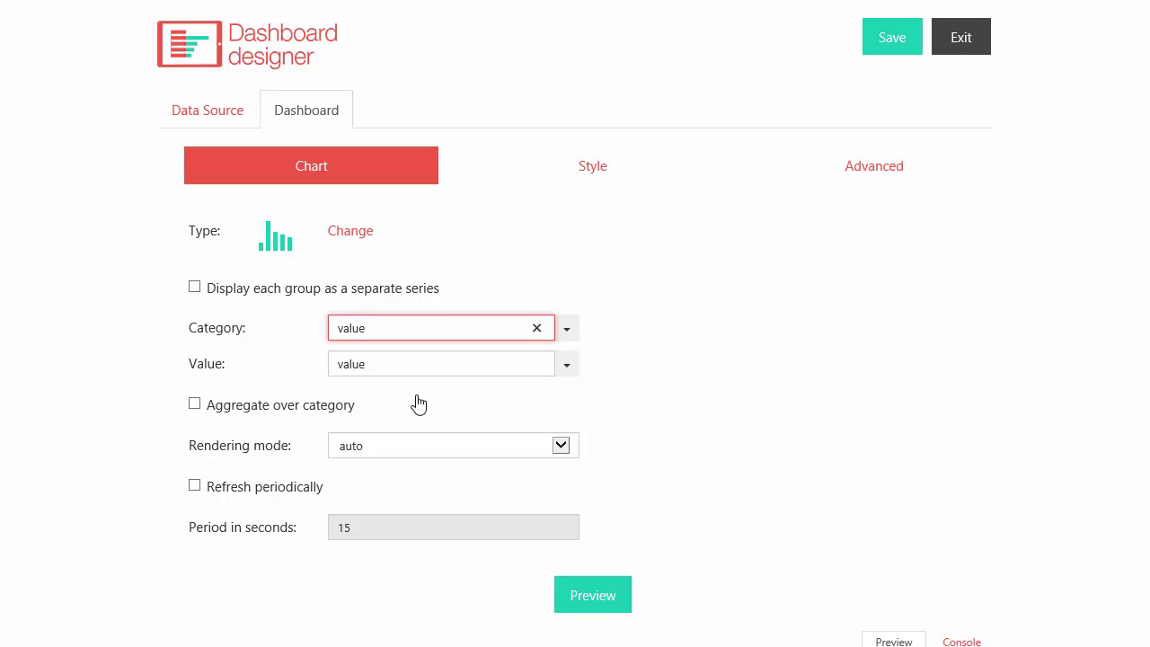
Set the chart's value field to Count and preview the column chart
click(568, 366)
click(504, 397)
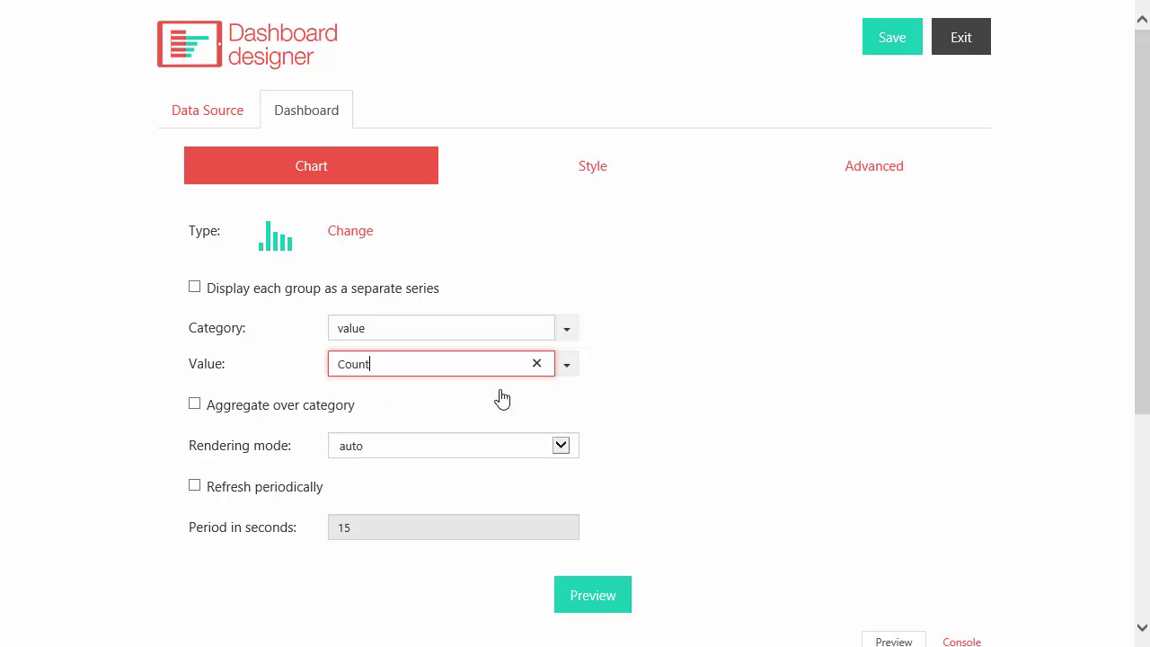
click(582, 596)
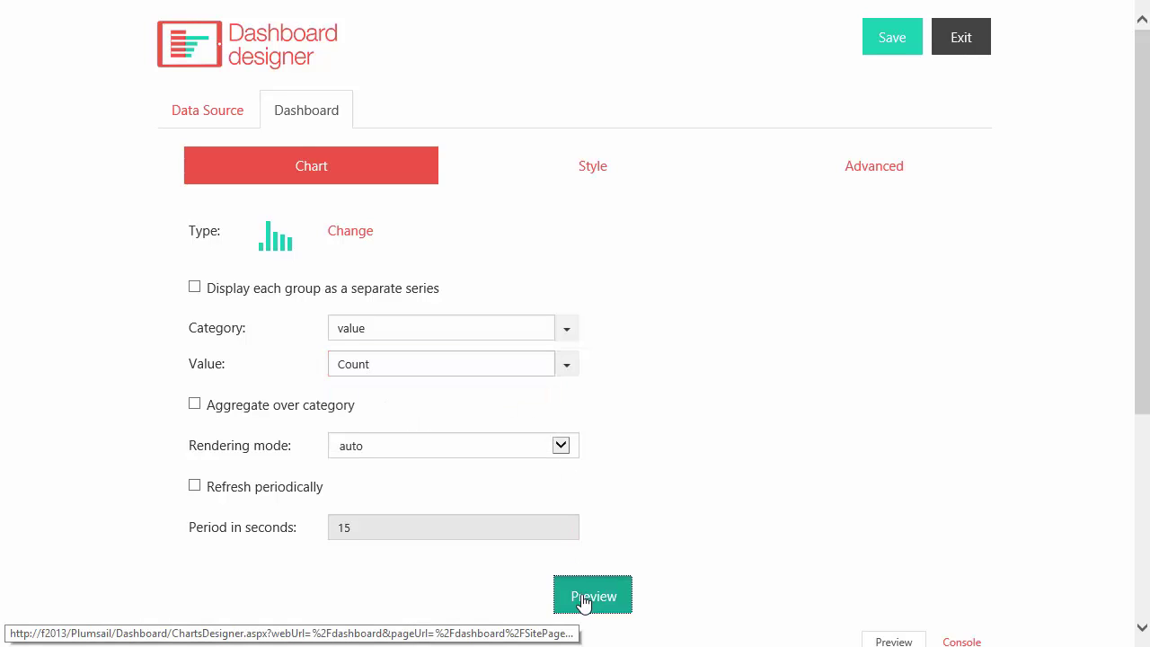
scroll(656, 545, down, 1)
scroll(656, 545, down, 3)
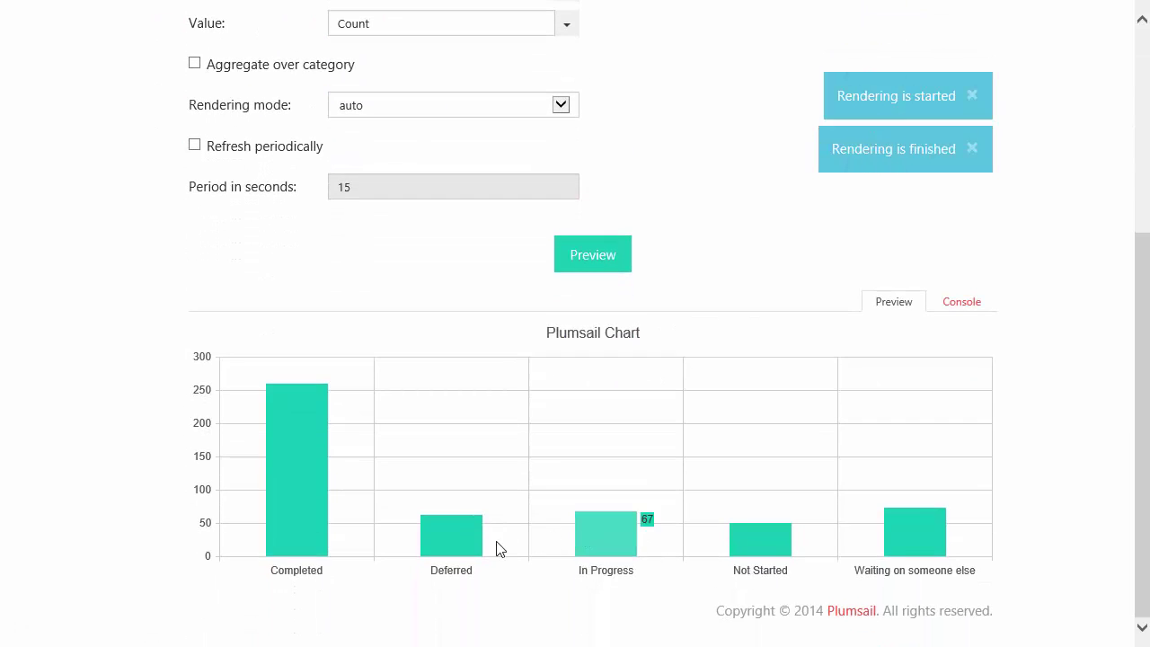
mouse_move(477, 550)
mouse_move(297, 498)
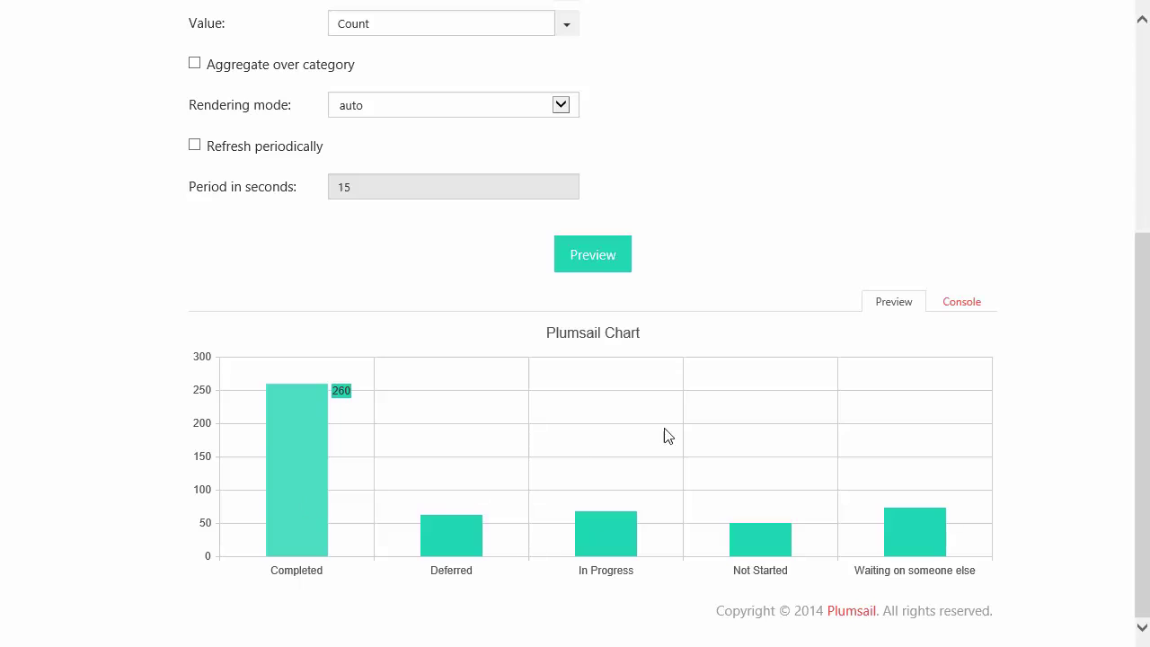
Save the configured dashboard chart
scroll(718, 437, up, 4)
click(884, 50)
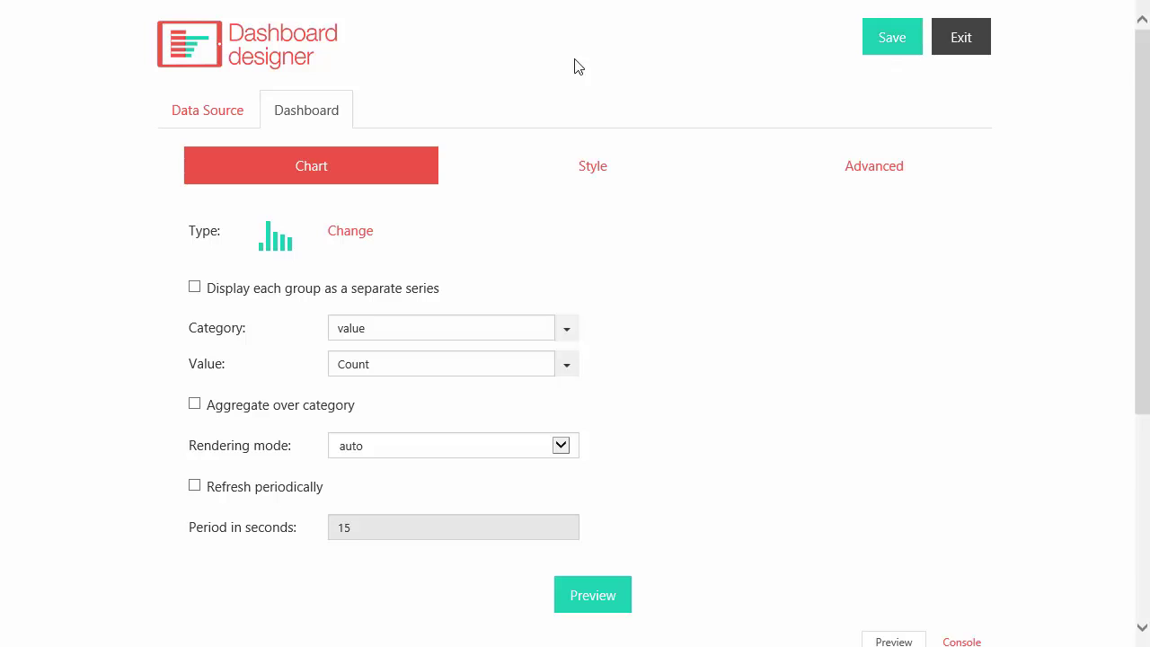
Examine the CAML query behind the SharePoint list data source and exit the designer
click(220, 119)
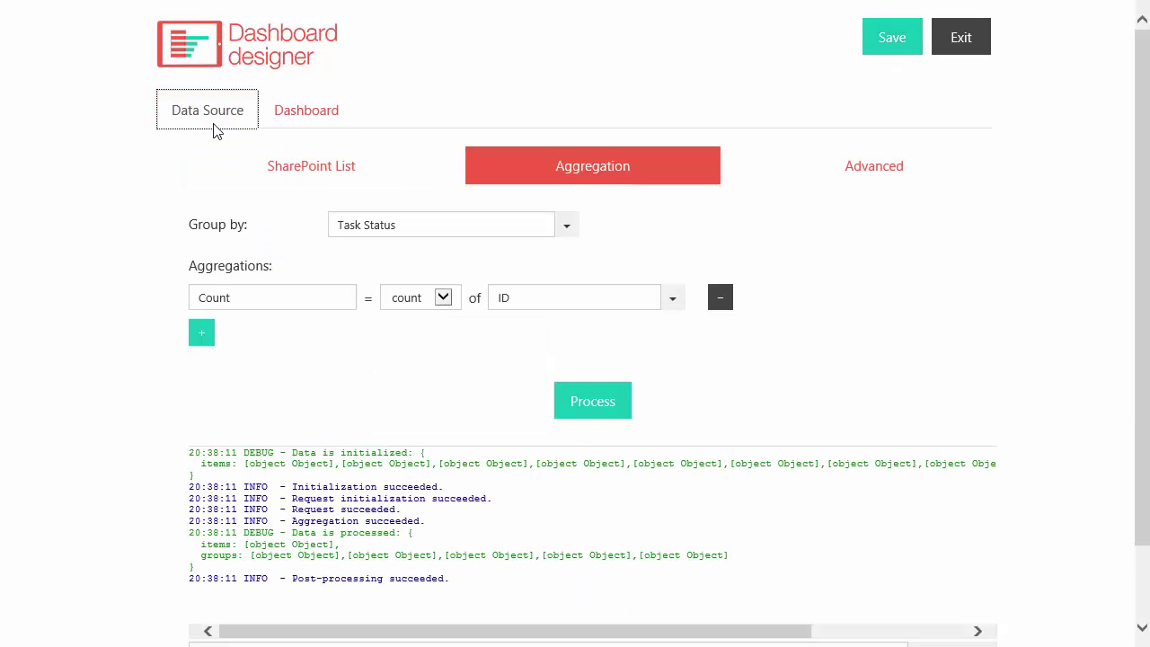
click(250, 176)
scroll(138, 269, down, 3)
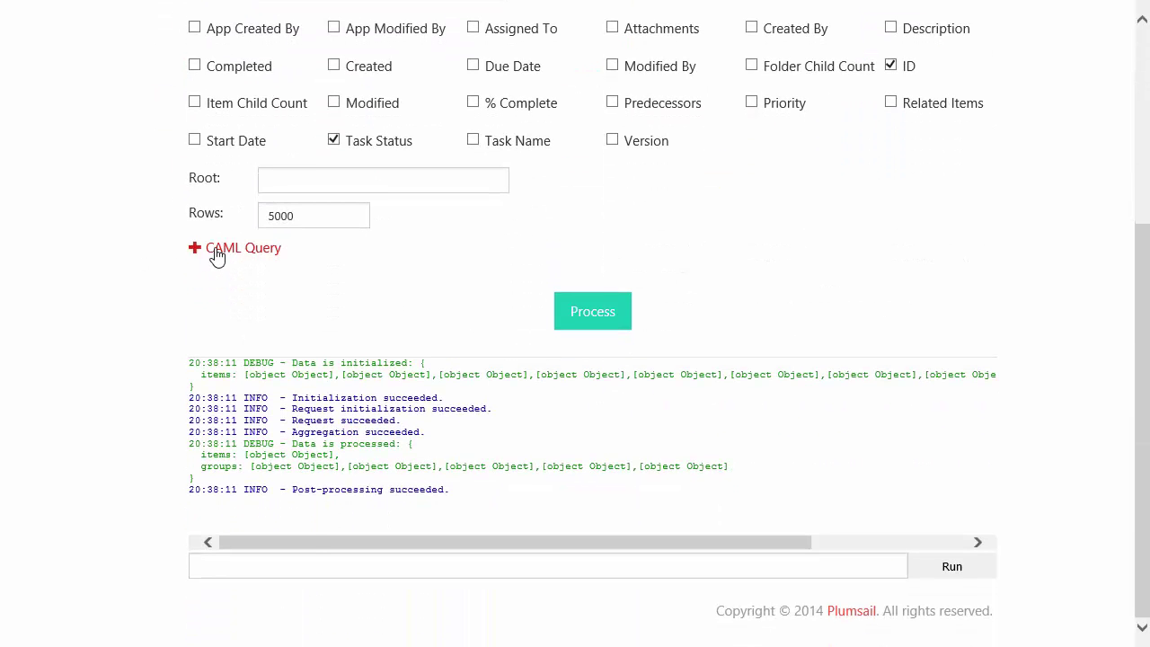
click(218, 252)
scroll(422, 405, down, 2)
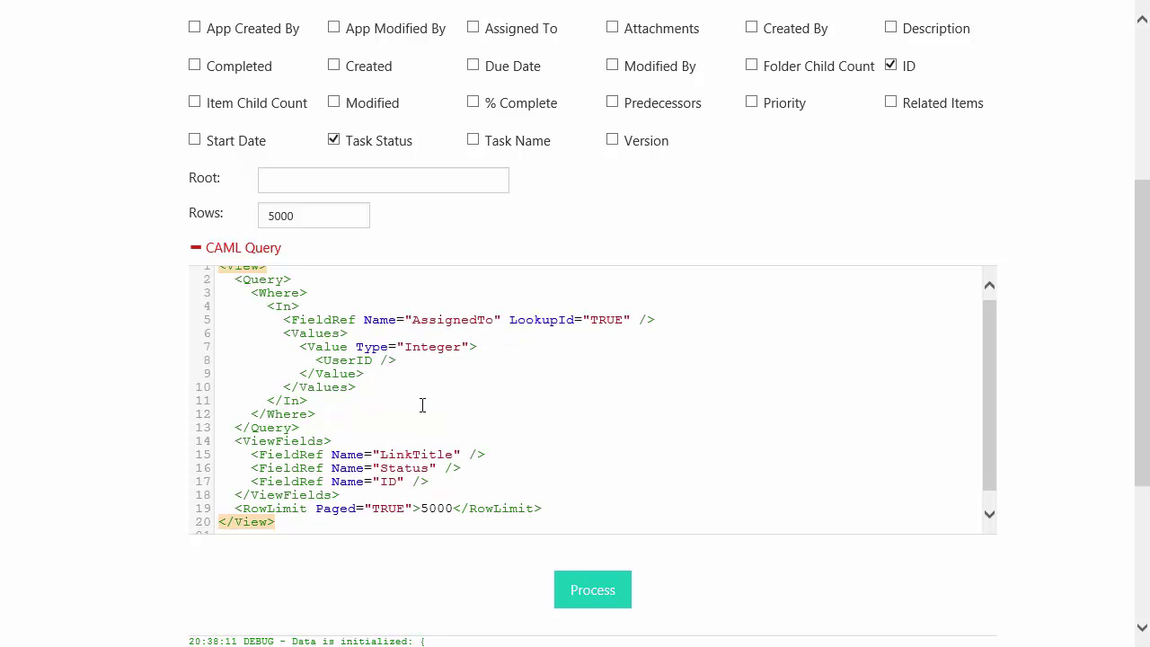
scroll(422, 405, up, 4)
scroll(938, 442, up, 3)
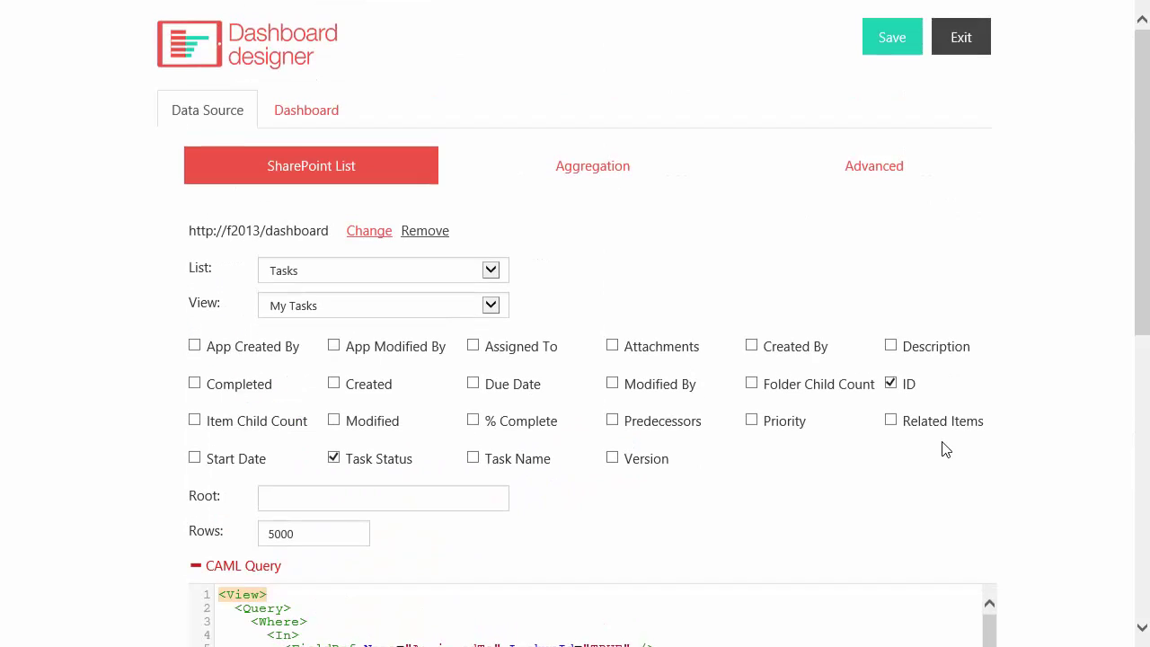
click(960, 40)
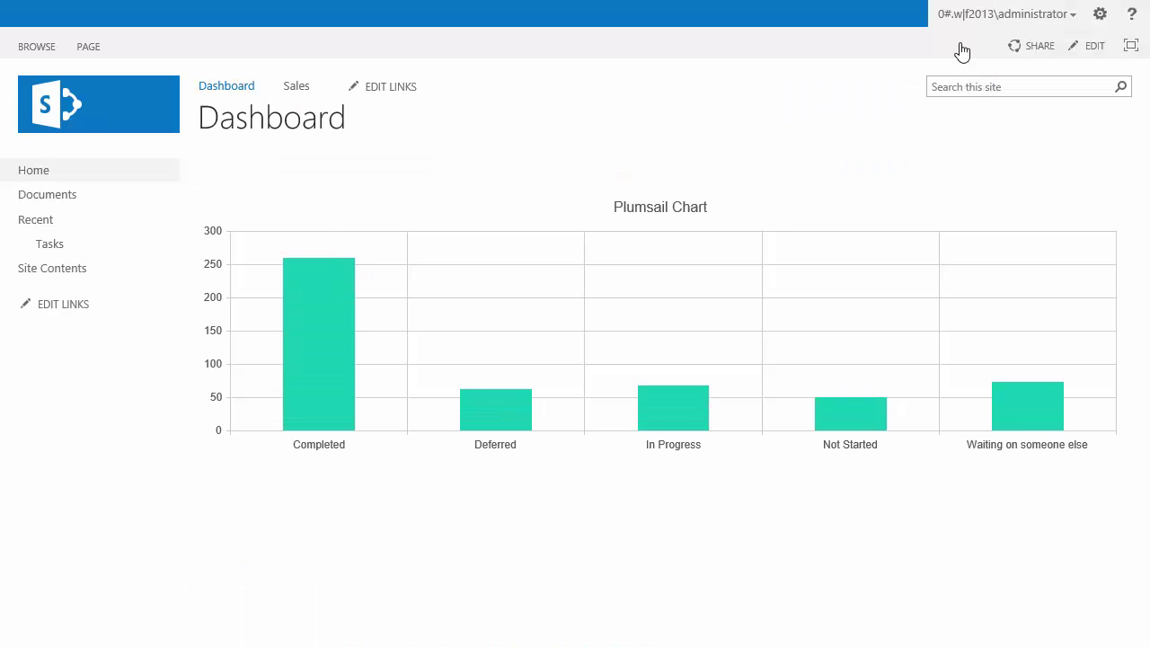
Start a new view of the Tasks list based on My Tasks and name it "My Tasks (last 30 days)"
click(56, 244)
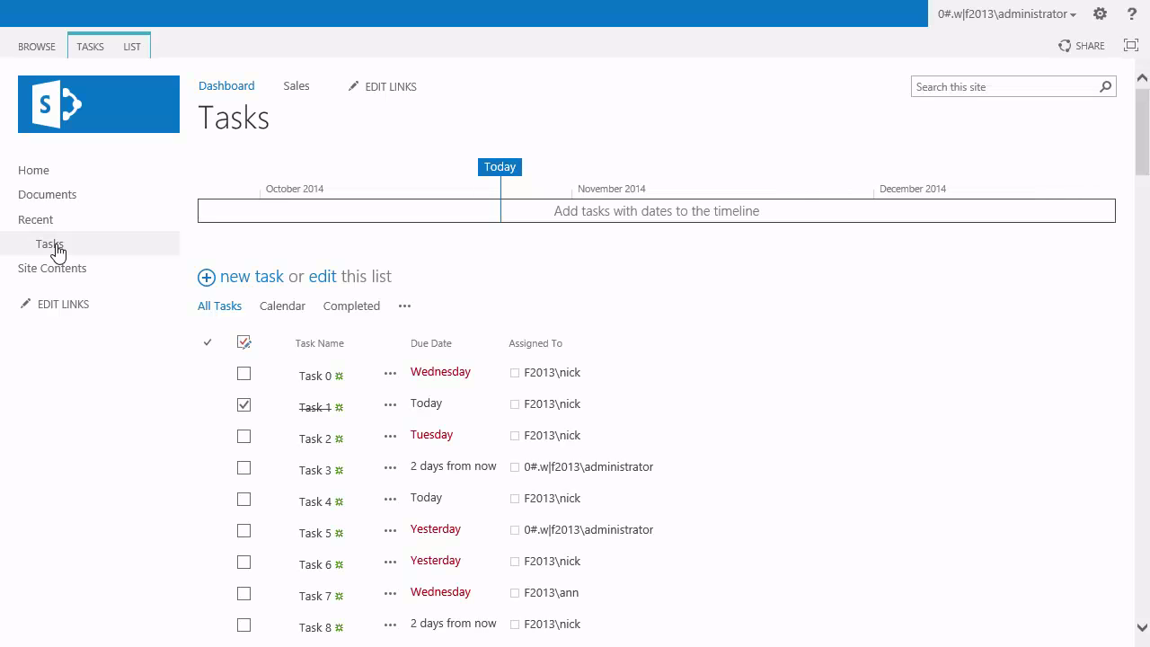
click(132, 50)
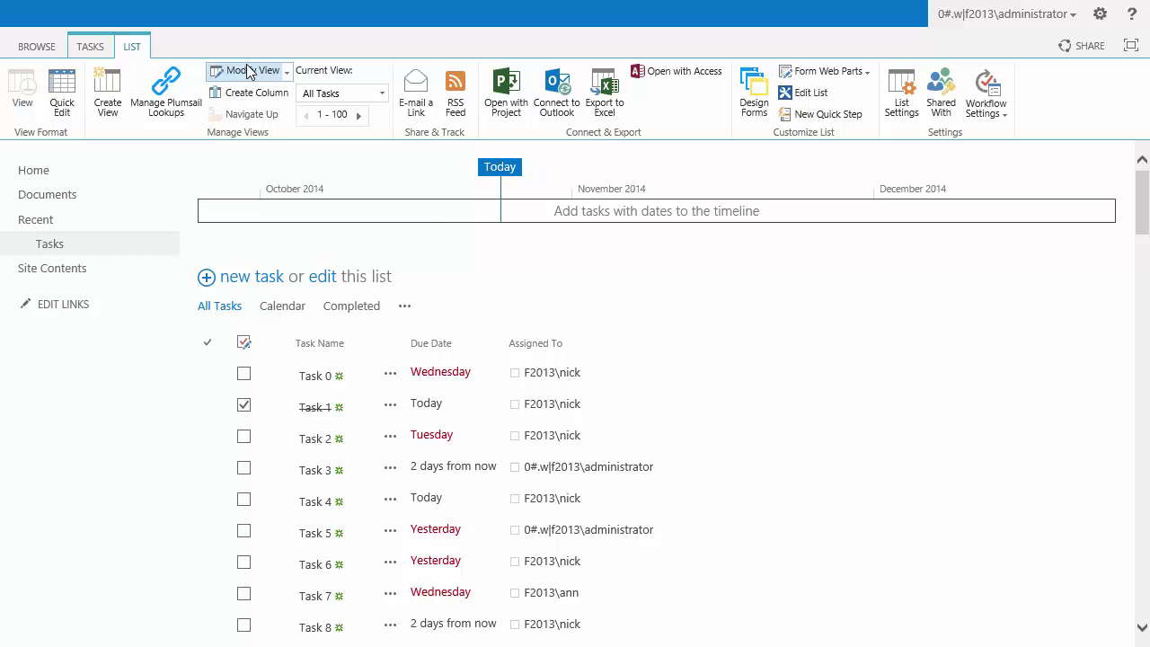
click(106, 90)
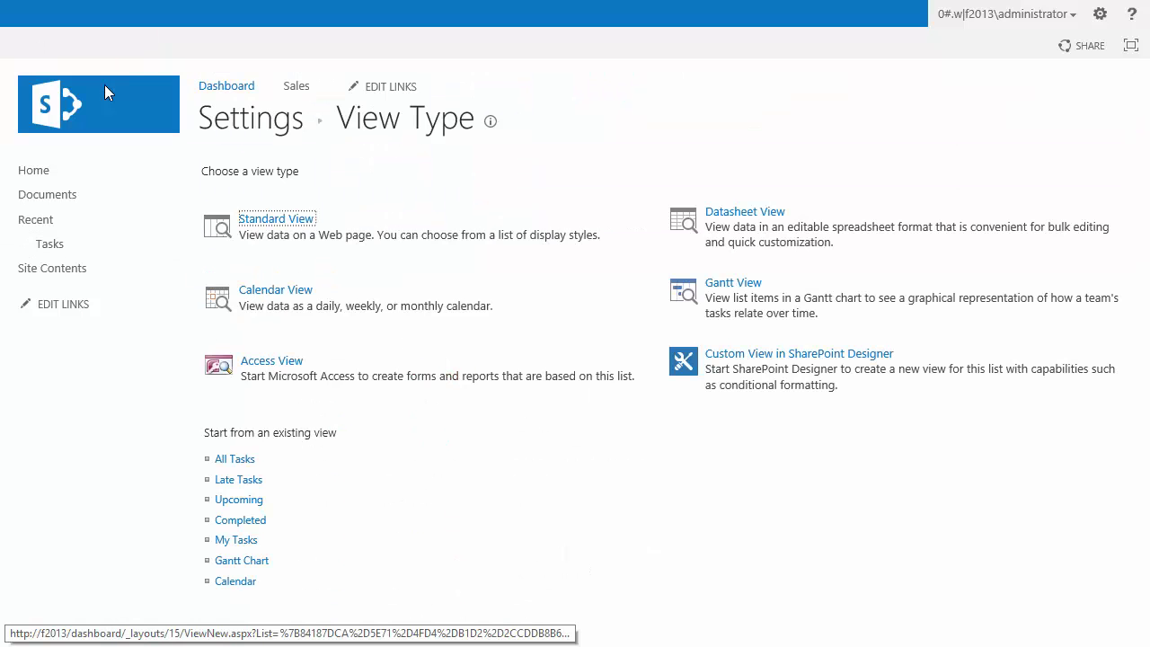
click(245, 540)
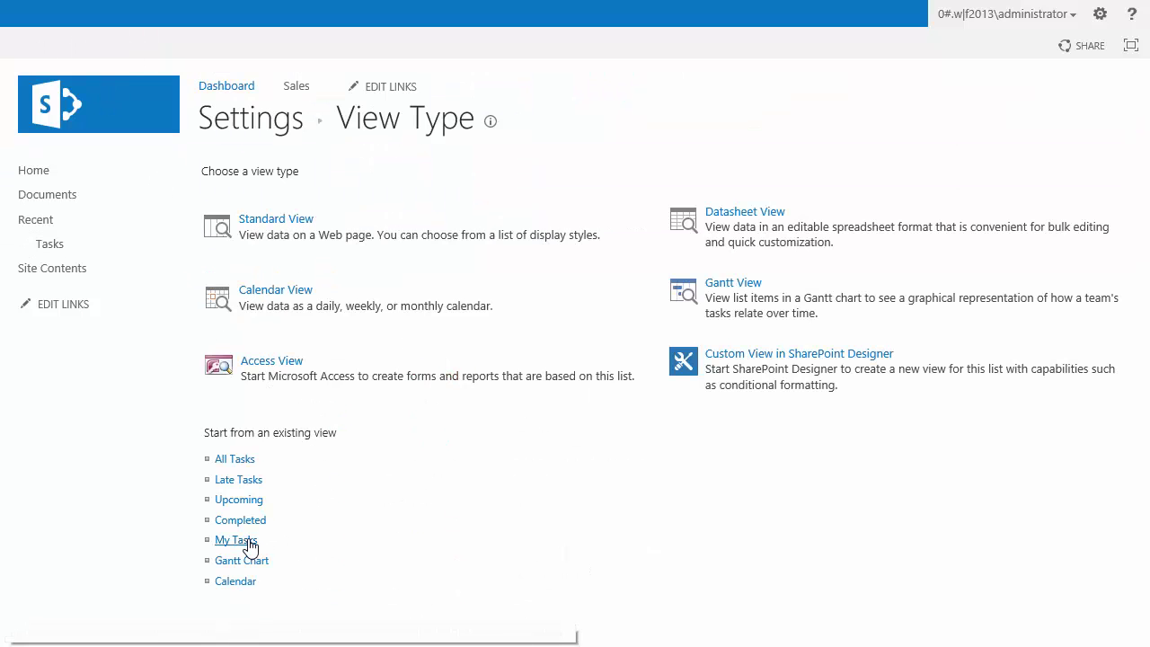
text(My Tasks (last 30 days)
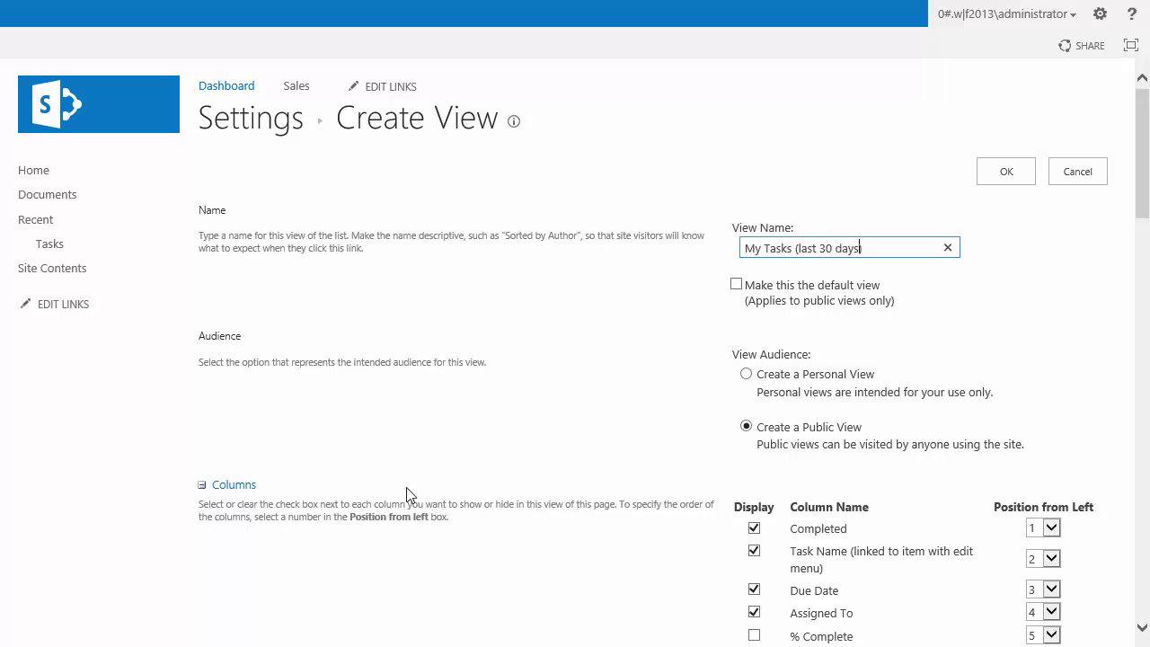
Add an And filter condition requiring Created to be greater than [Today]-30 and save the view
scroll(405, 494, down, 10)
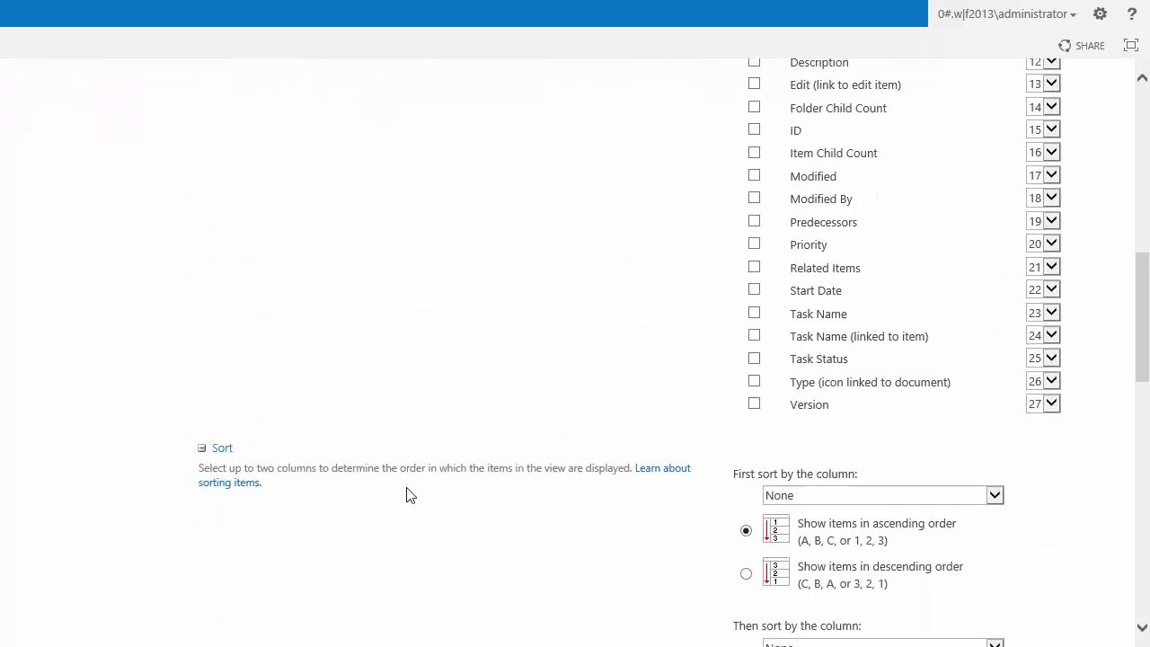
scroll(416, 499, down, 8)
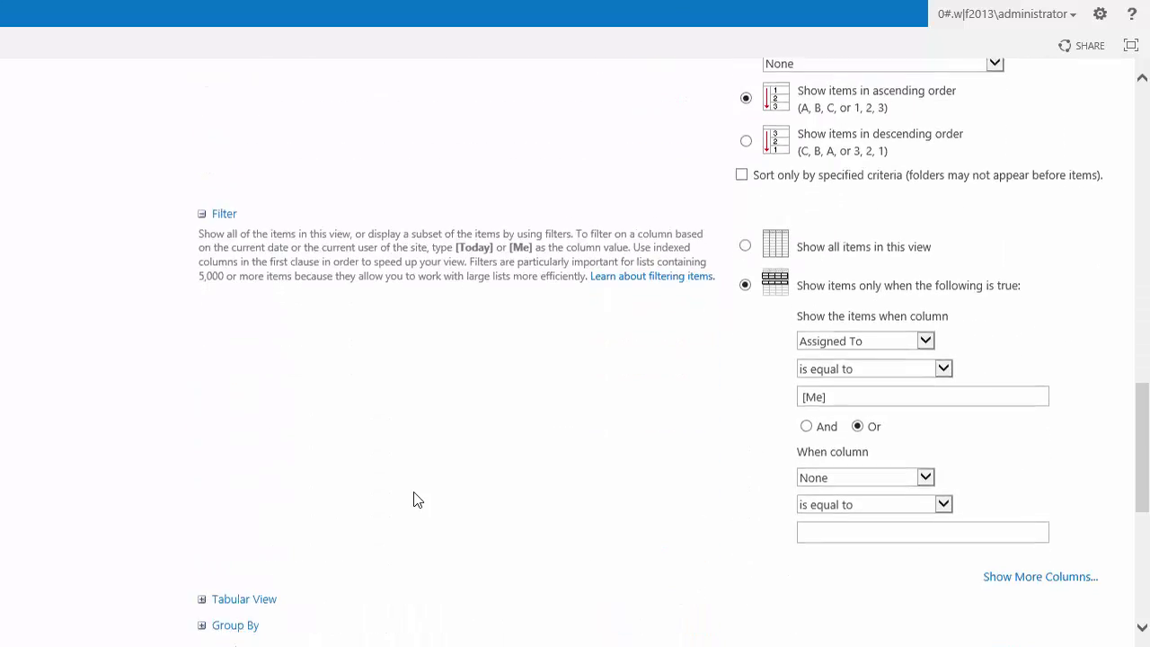
scroll(427, 507, down, 3)
click(806, 336)
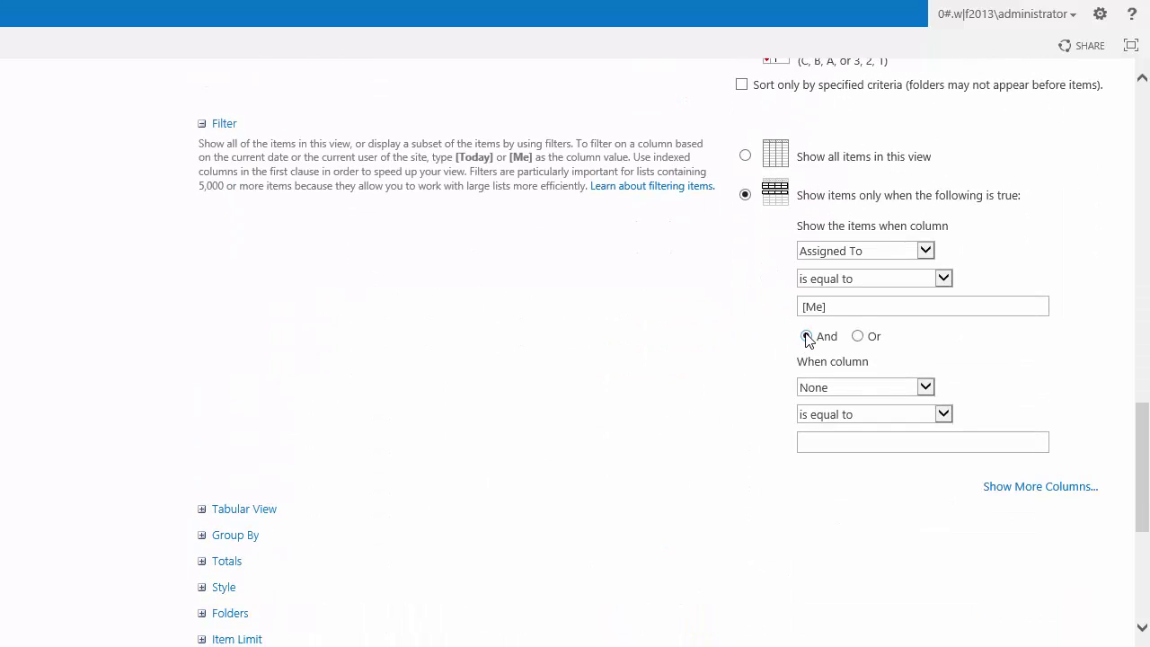
click(926, 388)
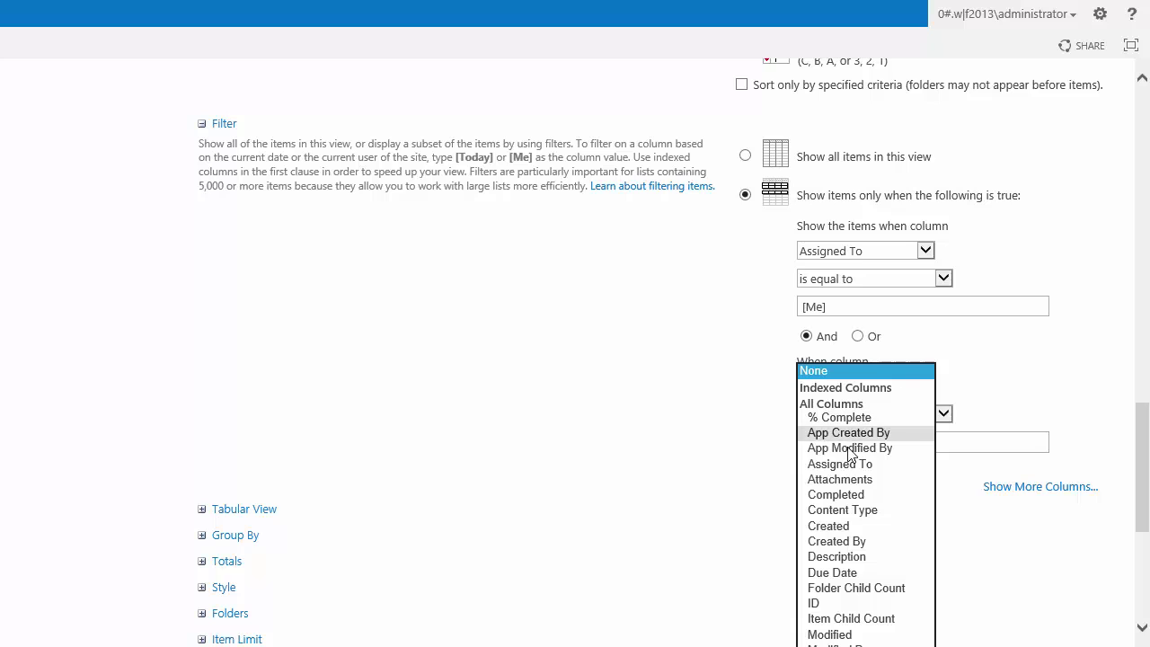
click(842, 515)
click(943, 415)
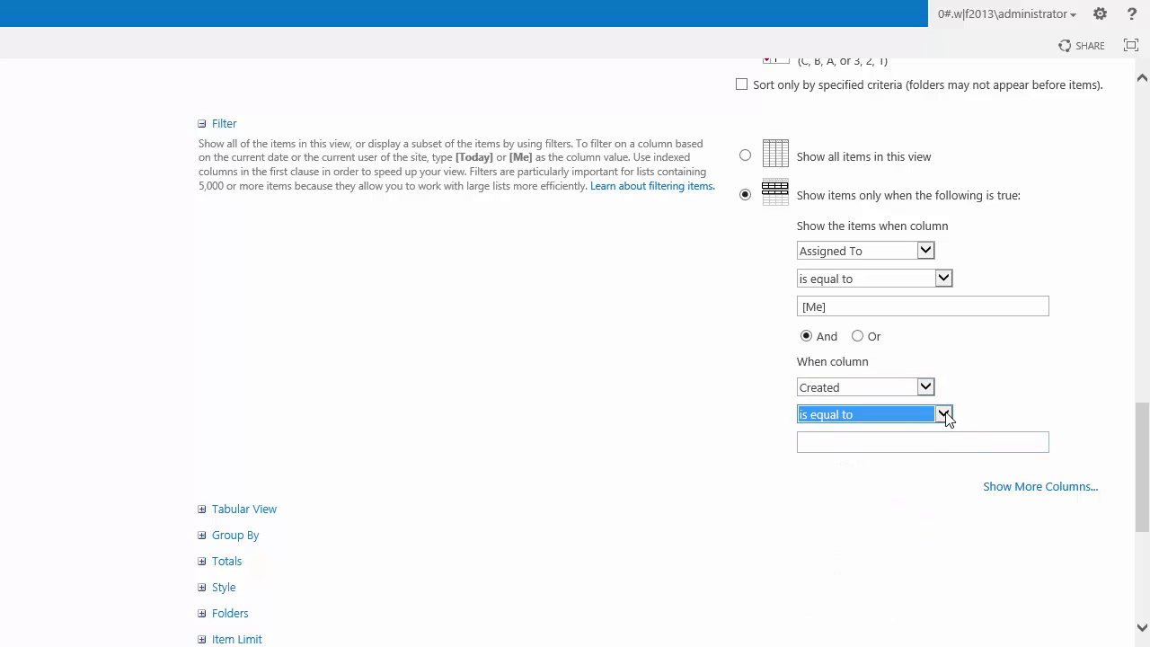
click(896, 439)
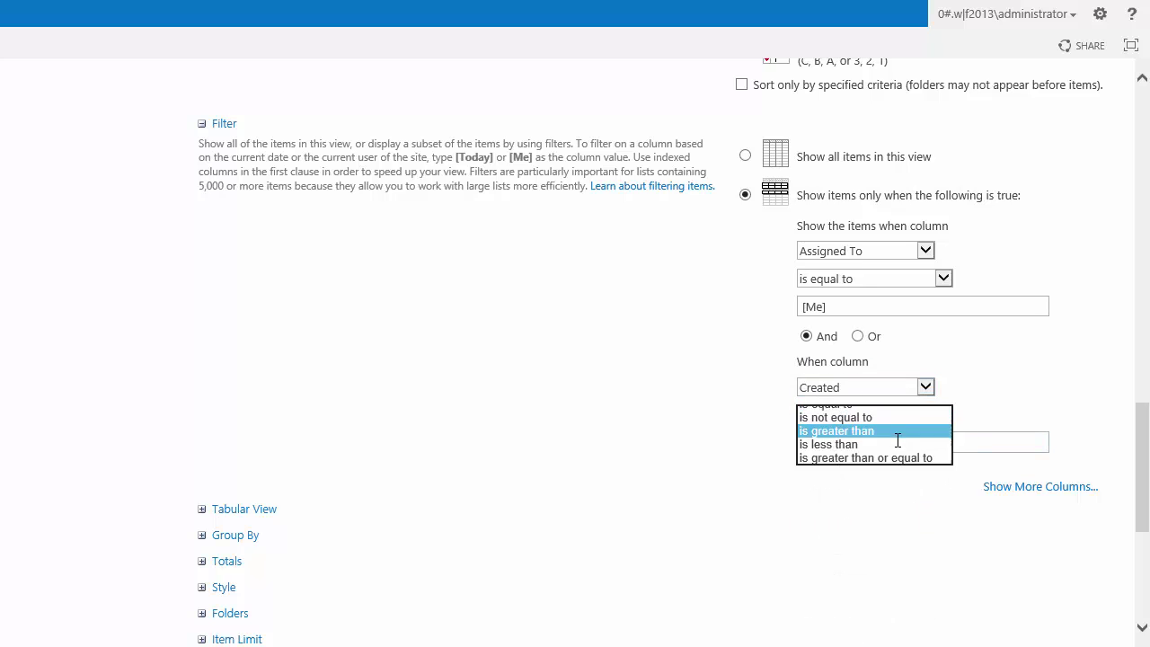
click(895, 442)
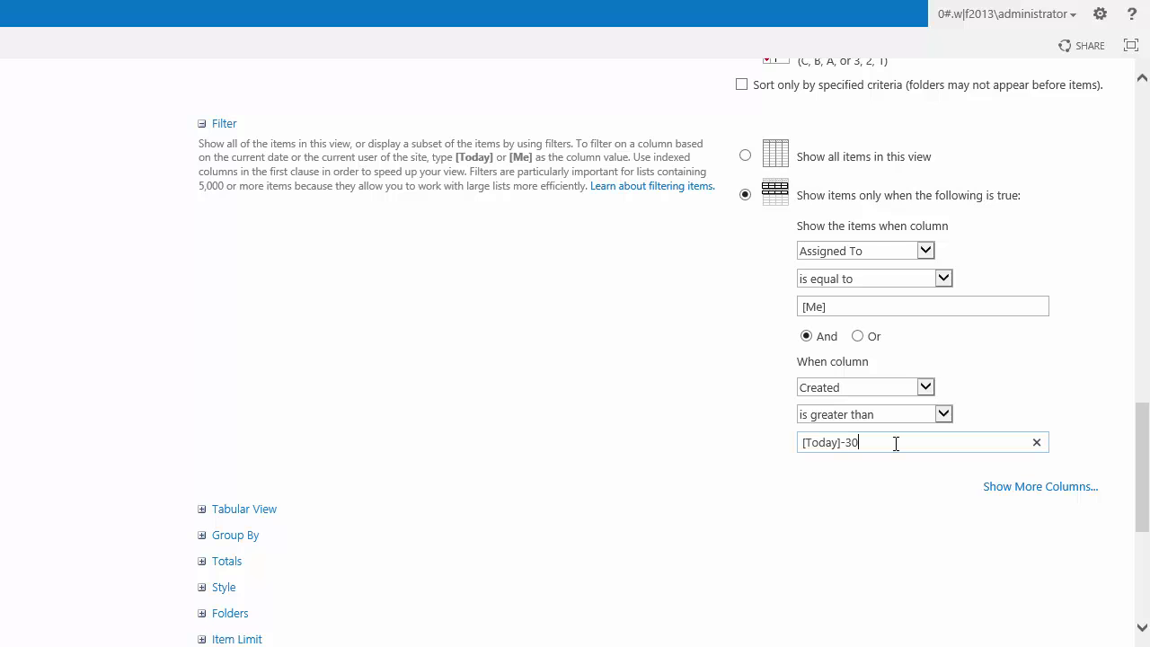
scroll(895, 442, down, 5)
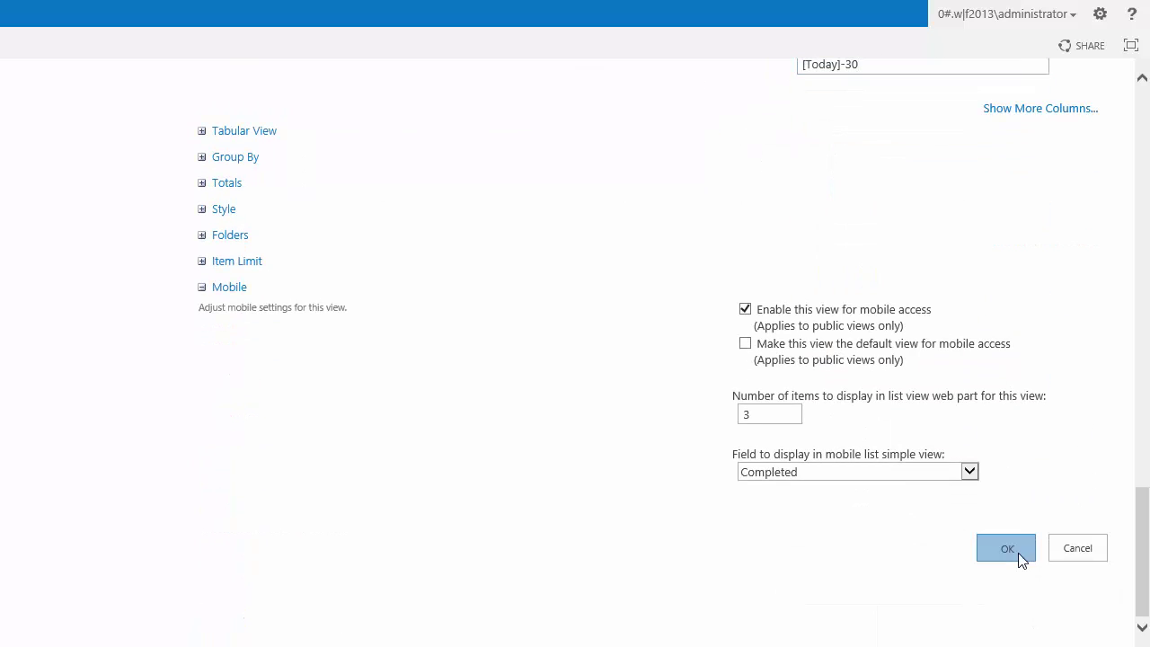
click(1019, 557)
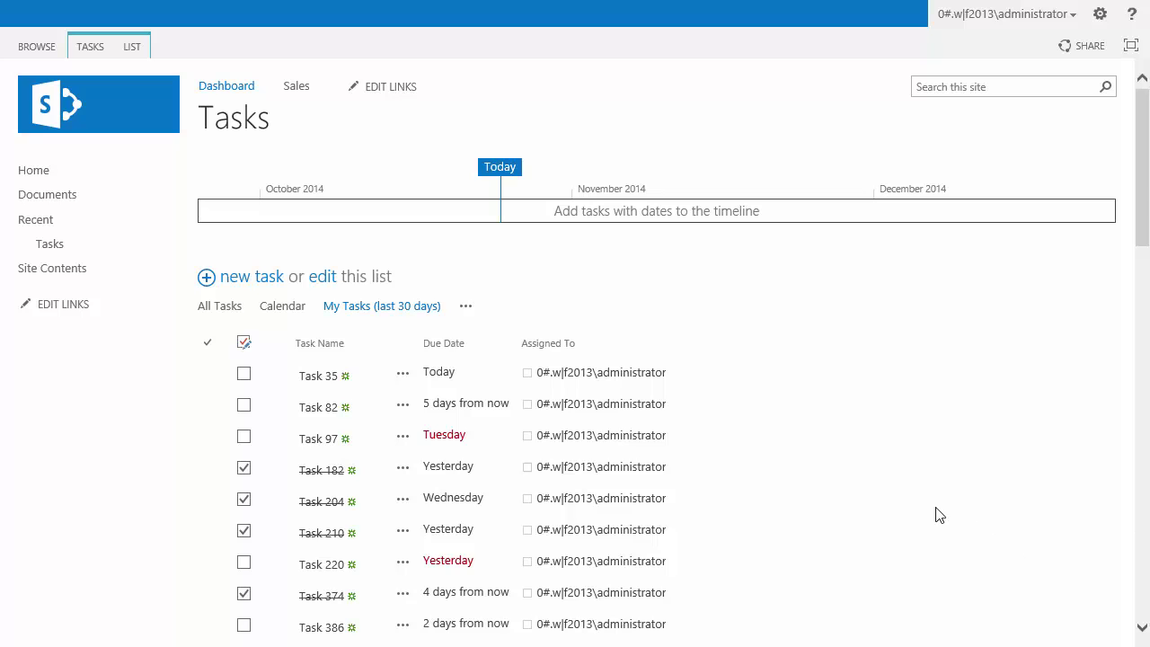
Start another view of the Tasks list based on All Tasks and name it "All Tasks (last 30 days)"
click(133, 48)
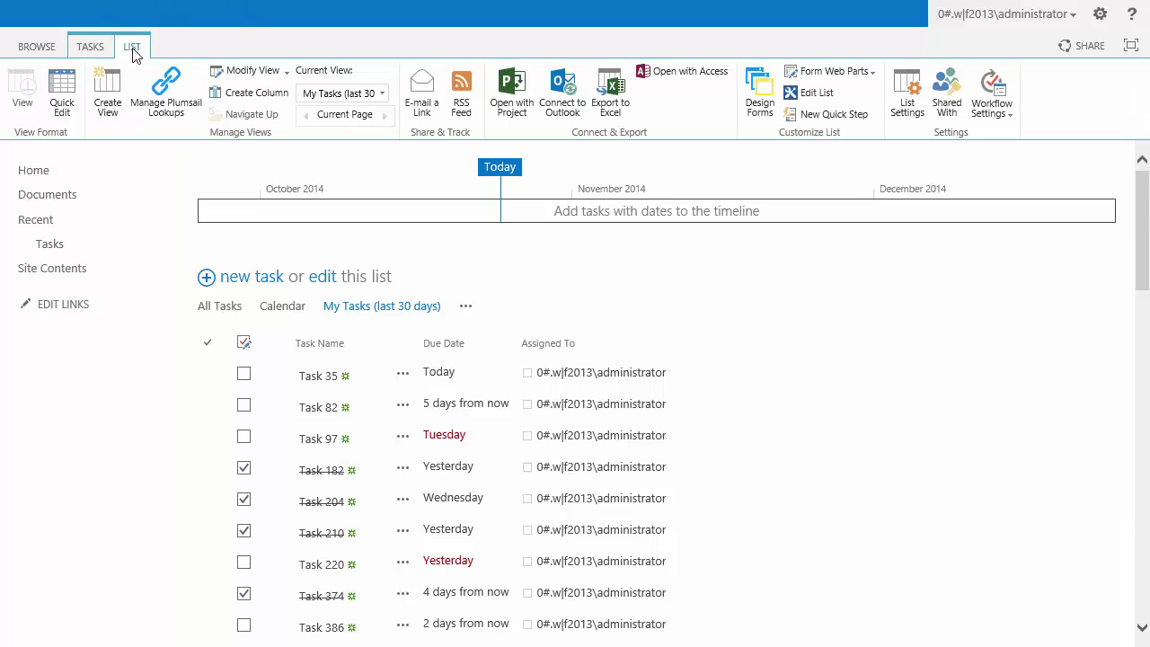
click(105, 100)
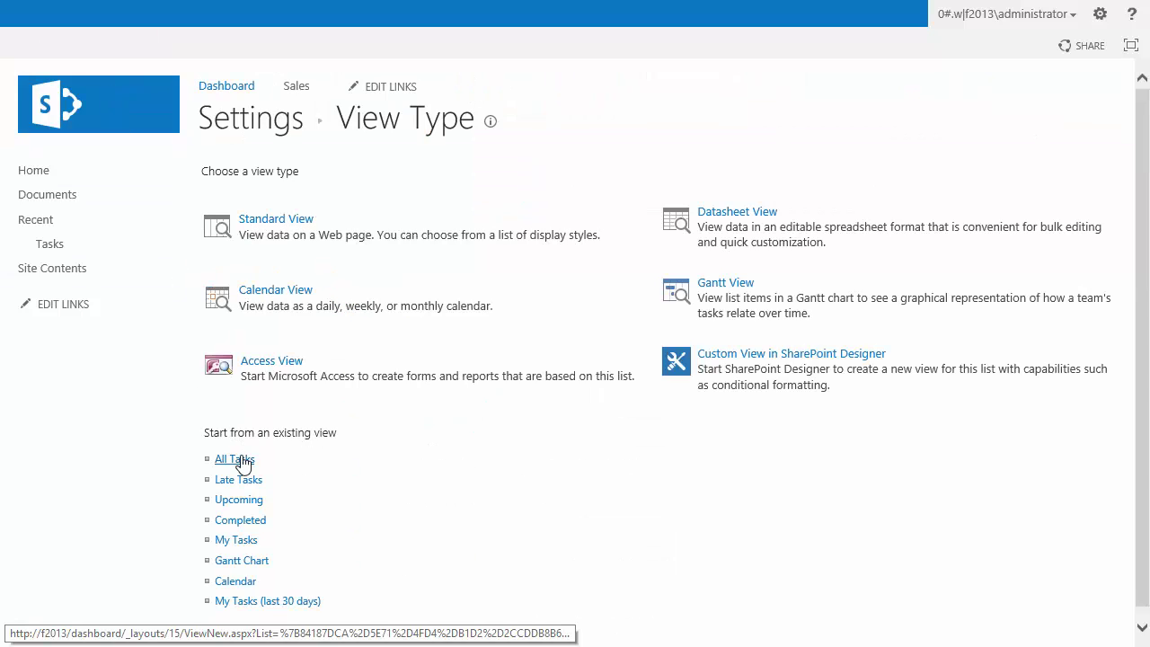
click(234, 459)
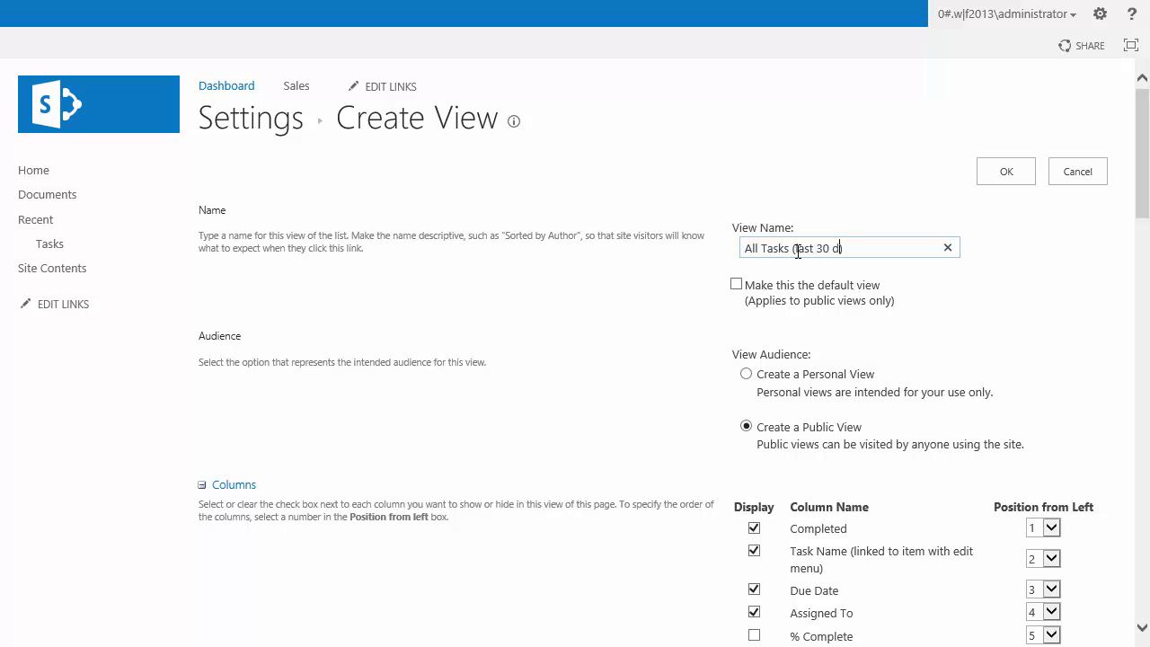
Filter the new view to items whose Created is greater than [Today]-30 and save it
scroll(693, 326, down, 14)
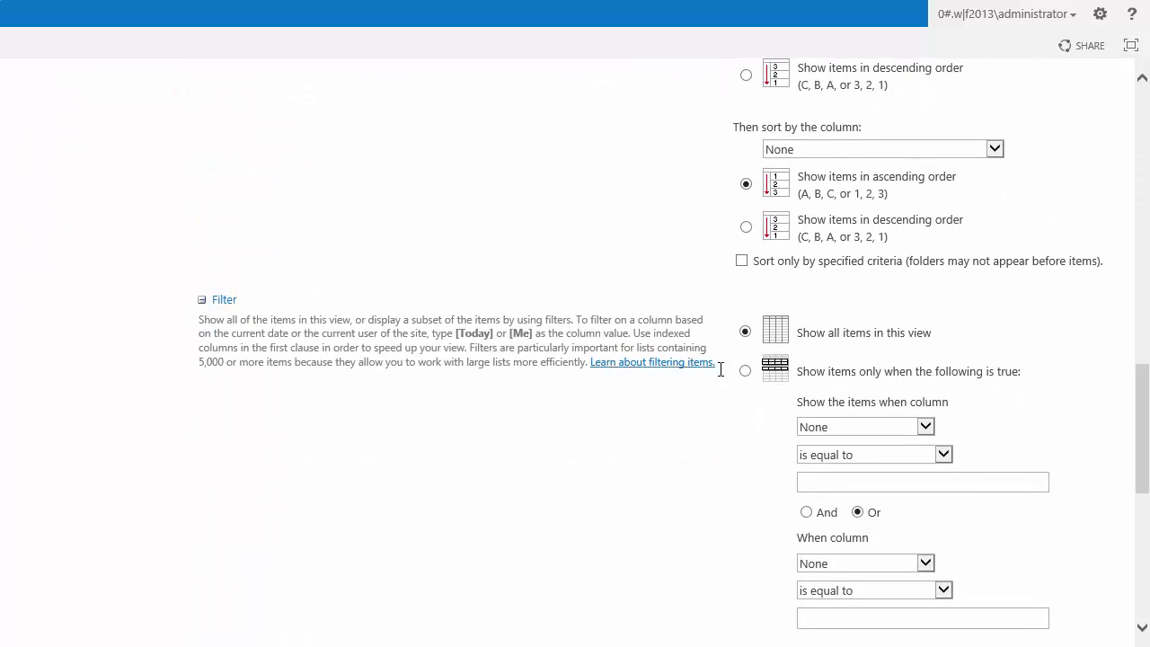
click(745, 371)
click(926, 428)
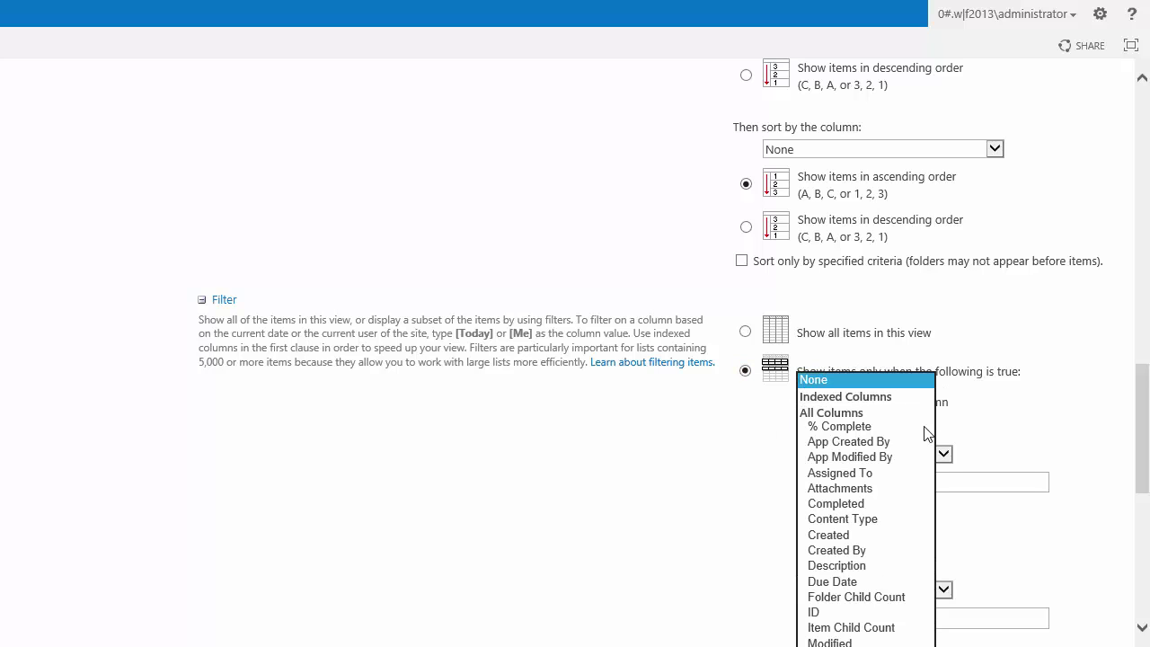
click(837, 531)
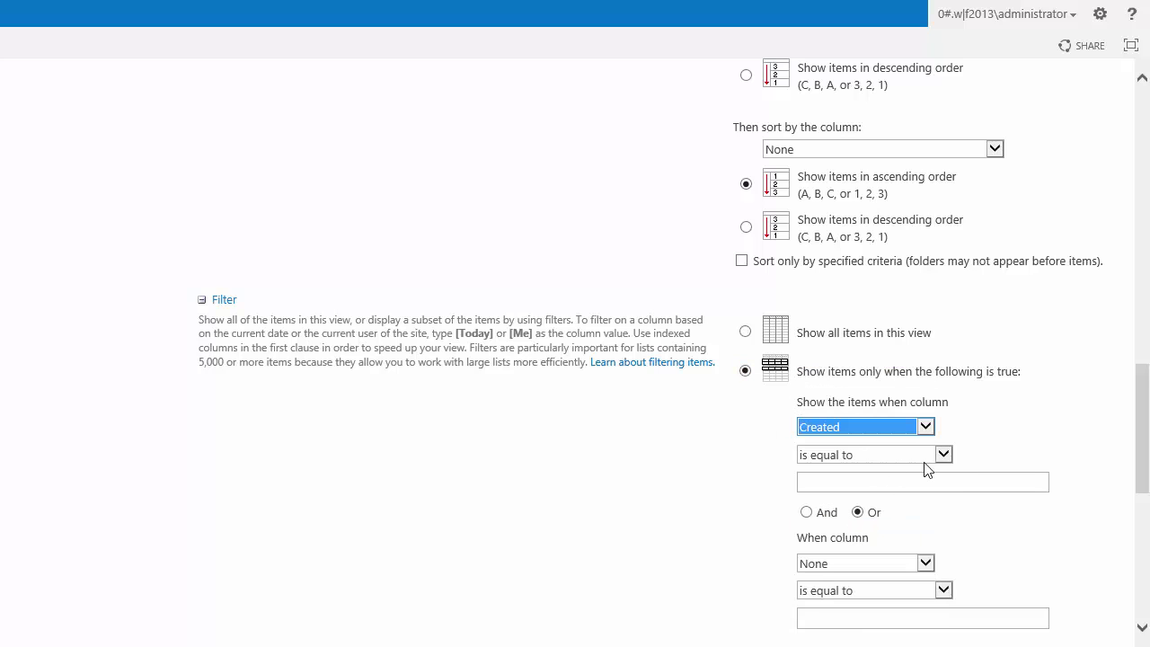
click(943, 454)
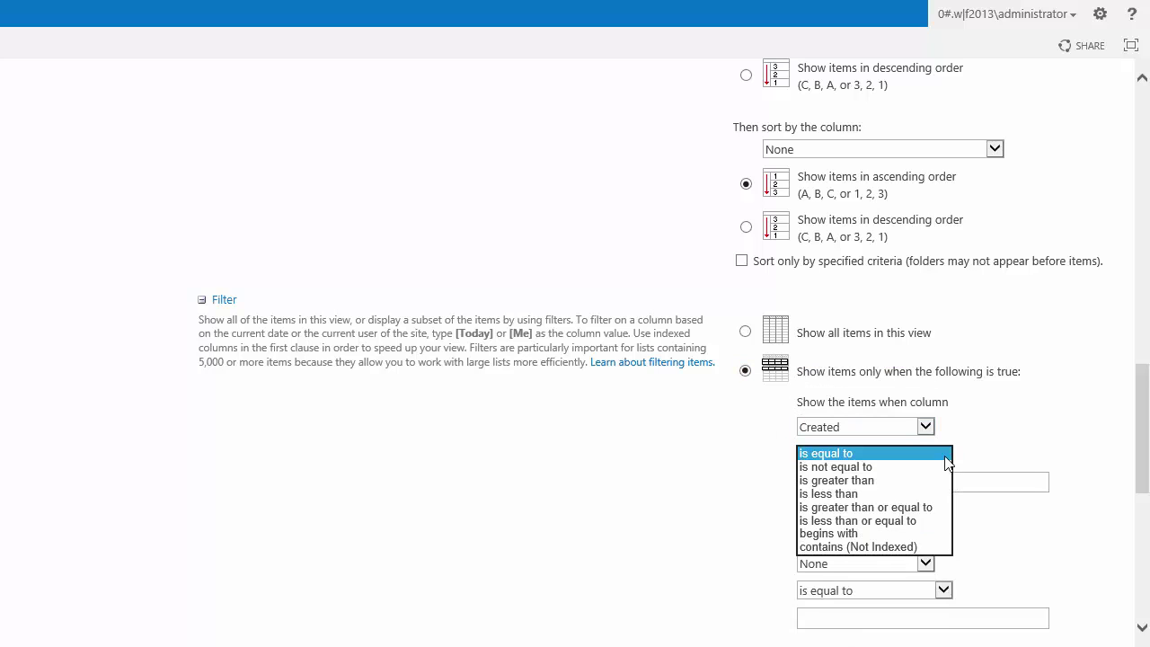
click(884, 477)
click(842, 486)
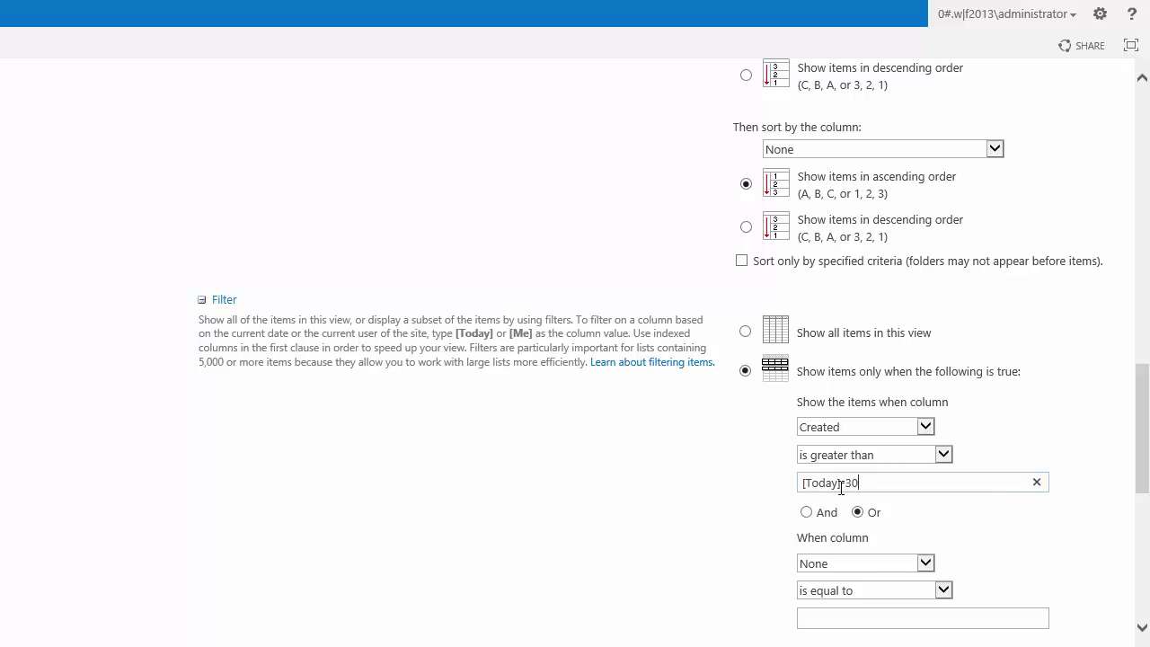
scroll(809, 494, down, 6)
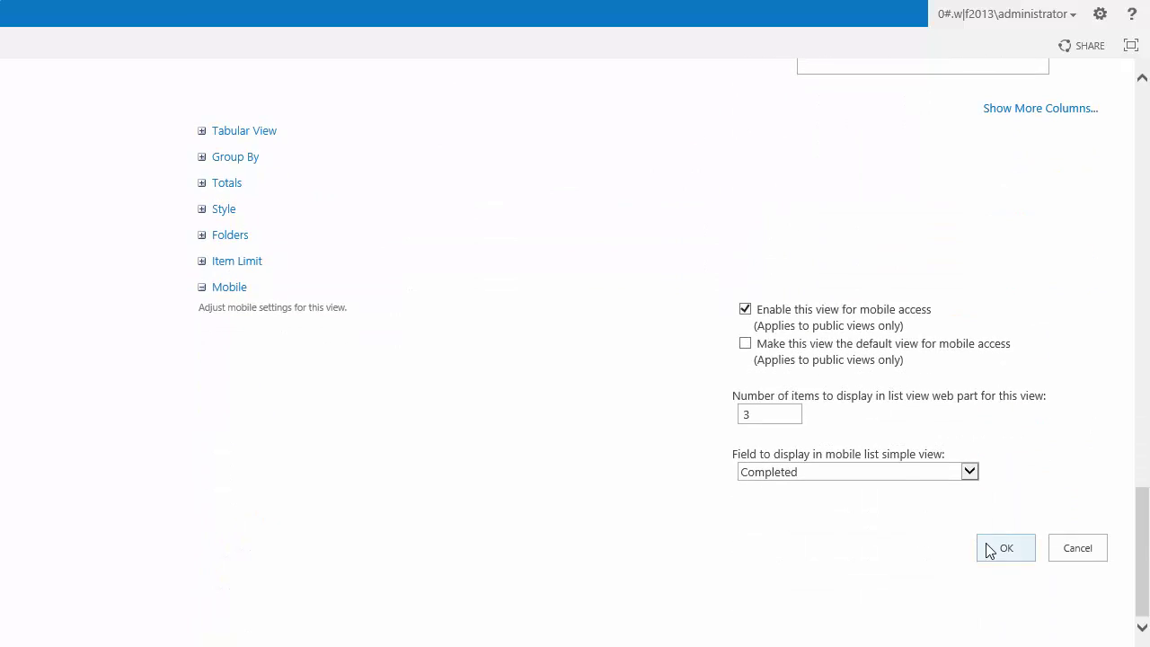
click(990, 551)
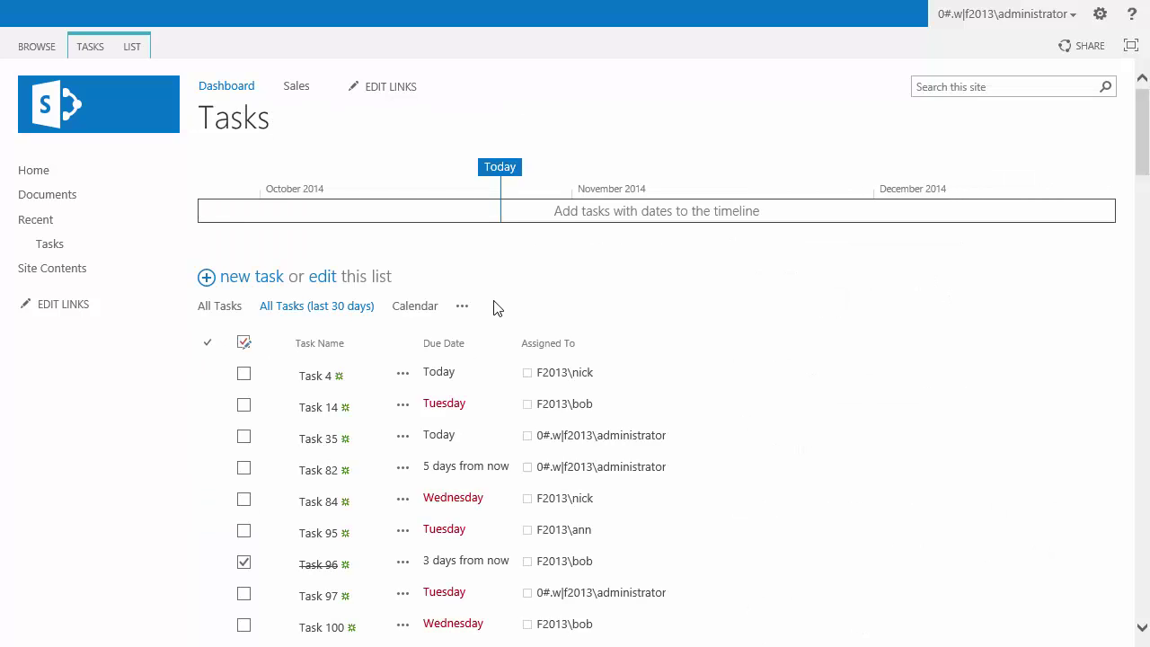
Edit the home page, open the existing Plumsail chart's configuration and set its data source view to "My Tasks (last 30 days)"
click(43, 175)
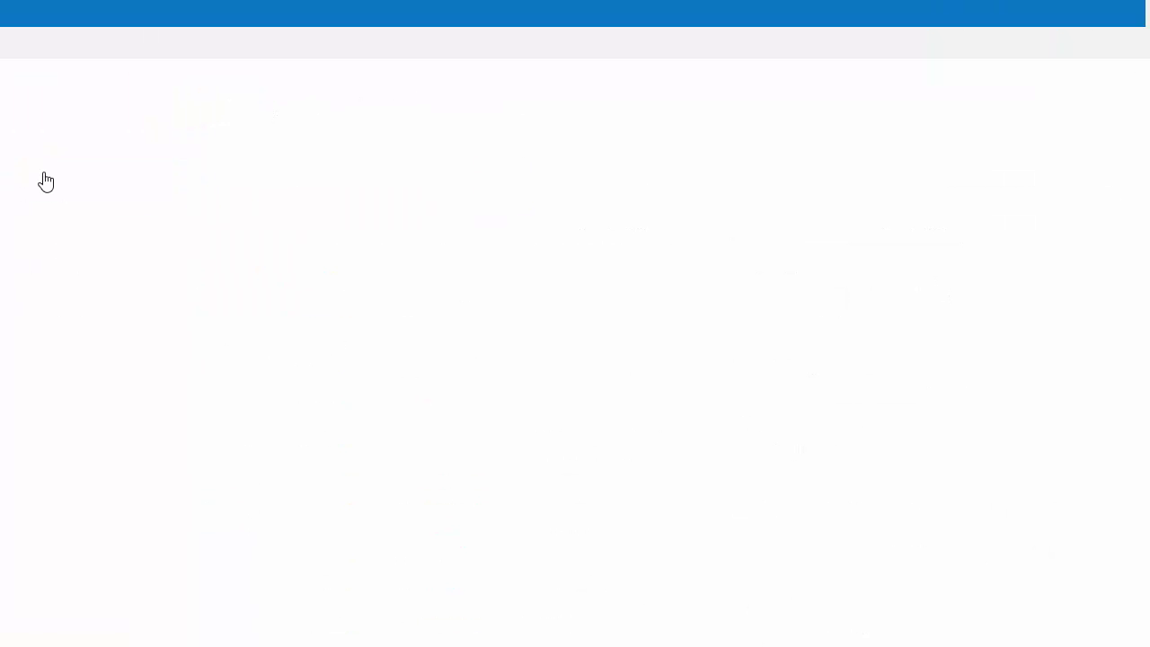
click(93, 51)
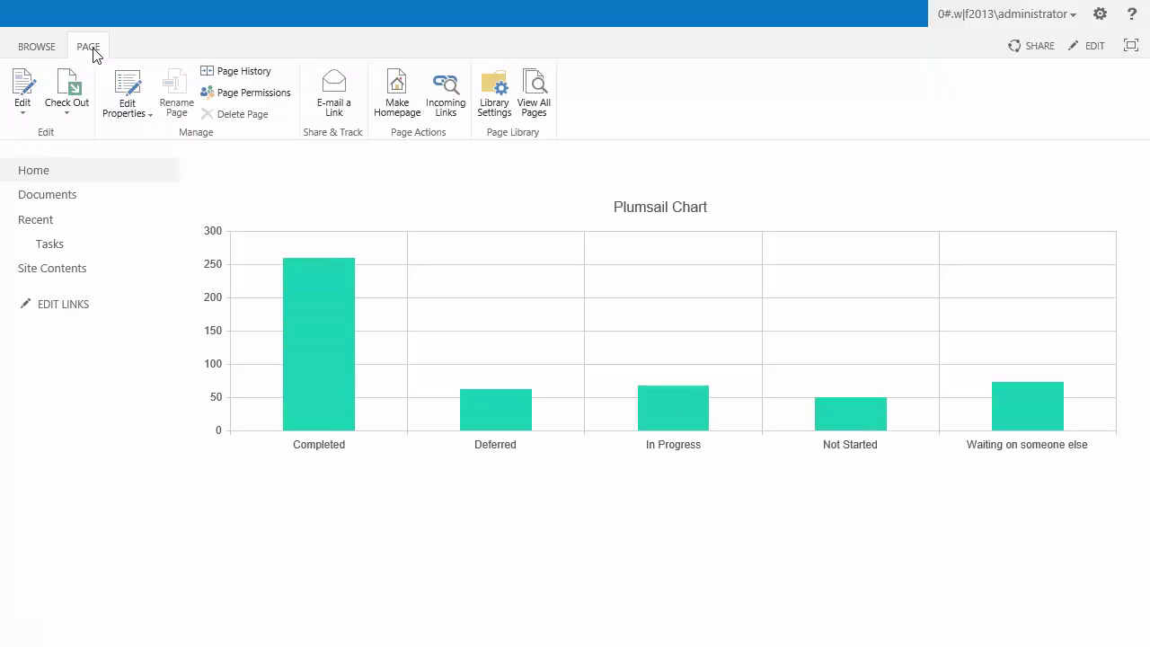
click(29, 87)
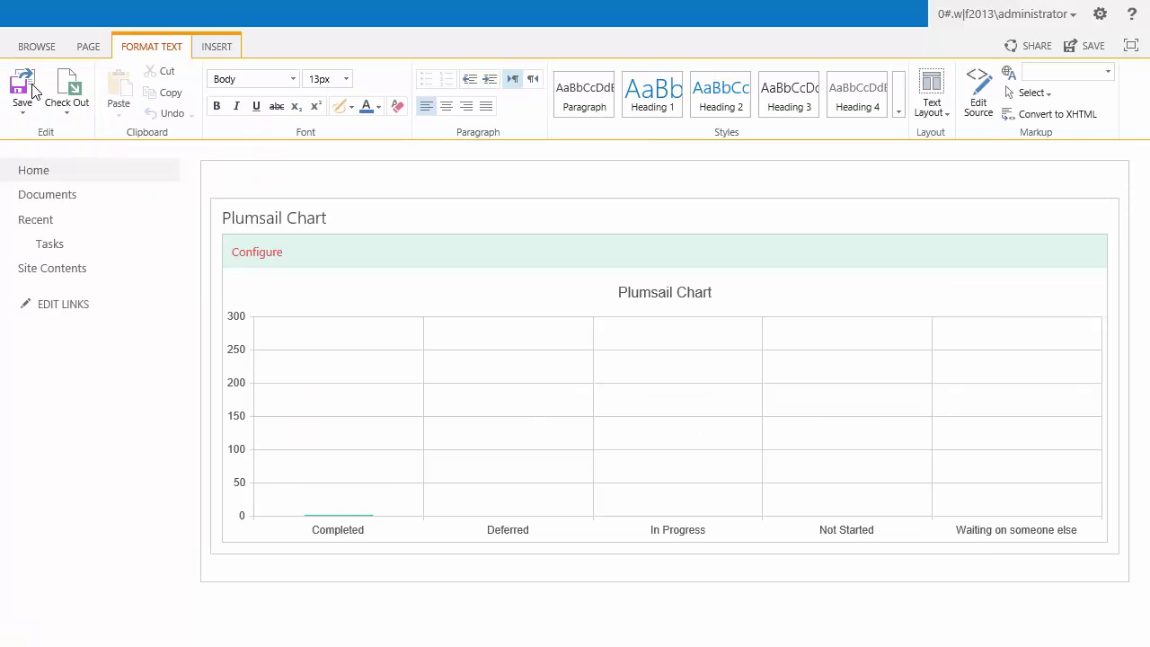
click(256, 252)
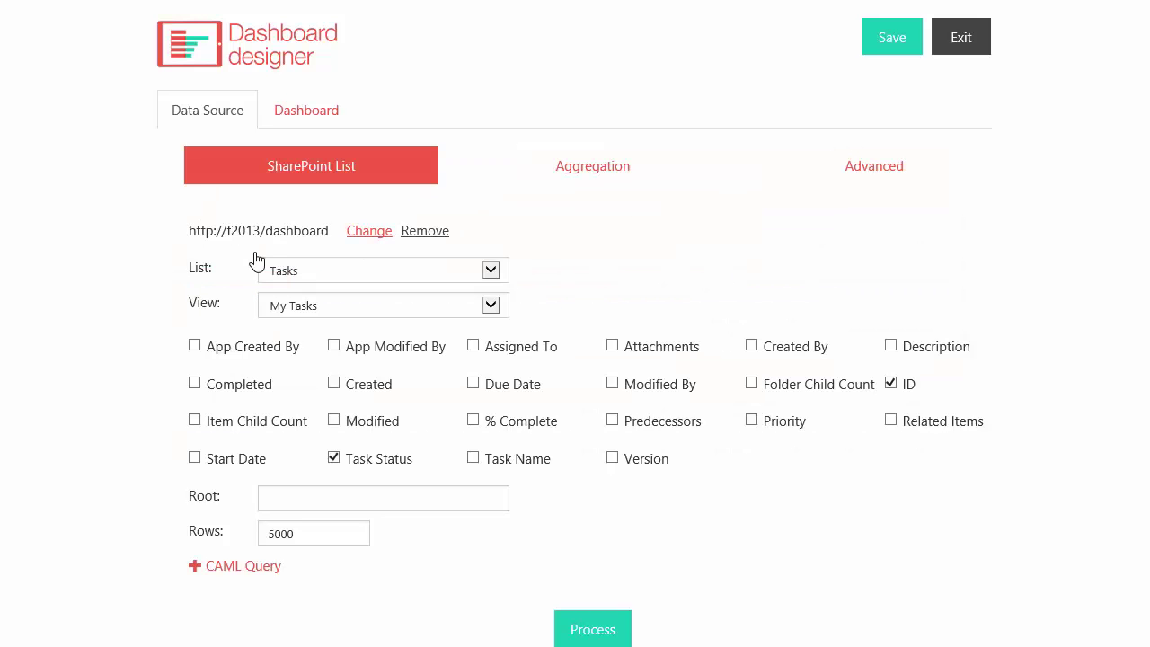
click(495, 308)
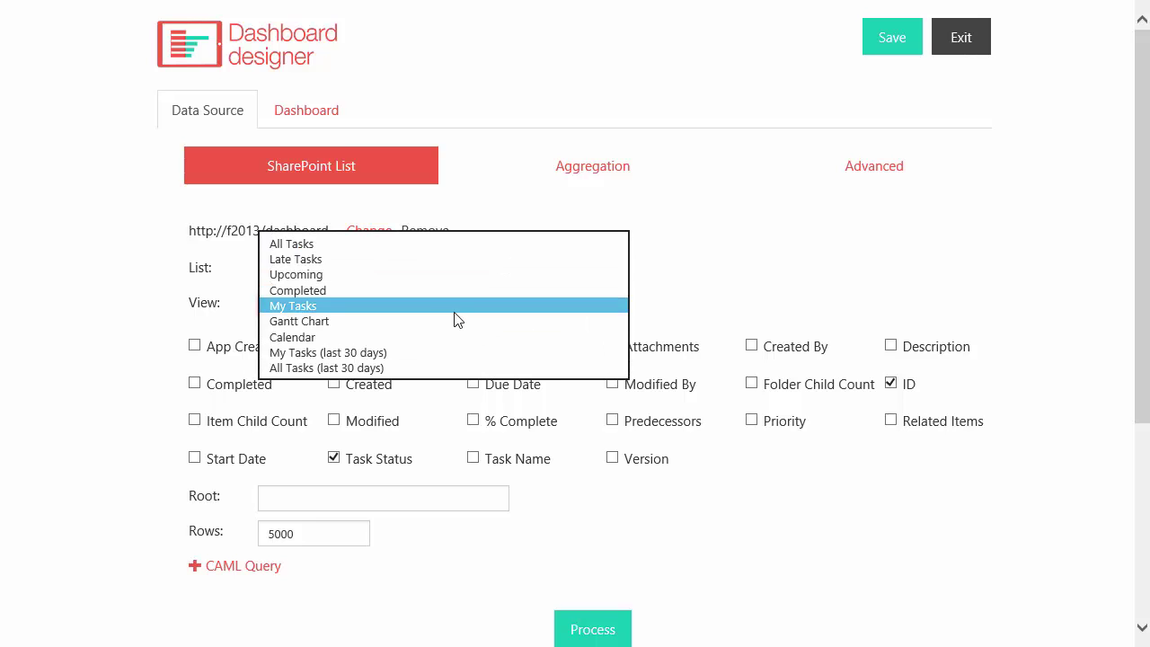
click(386, 354)
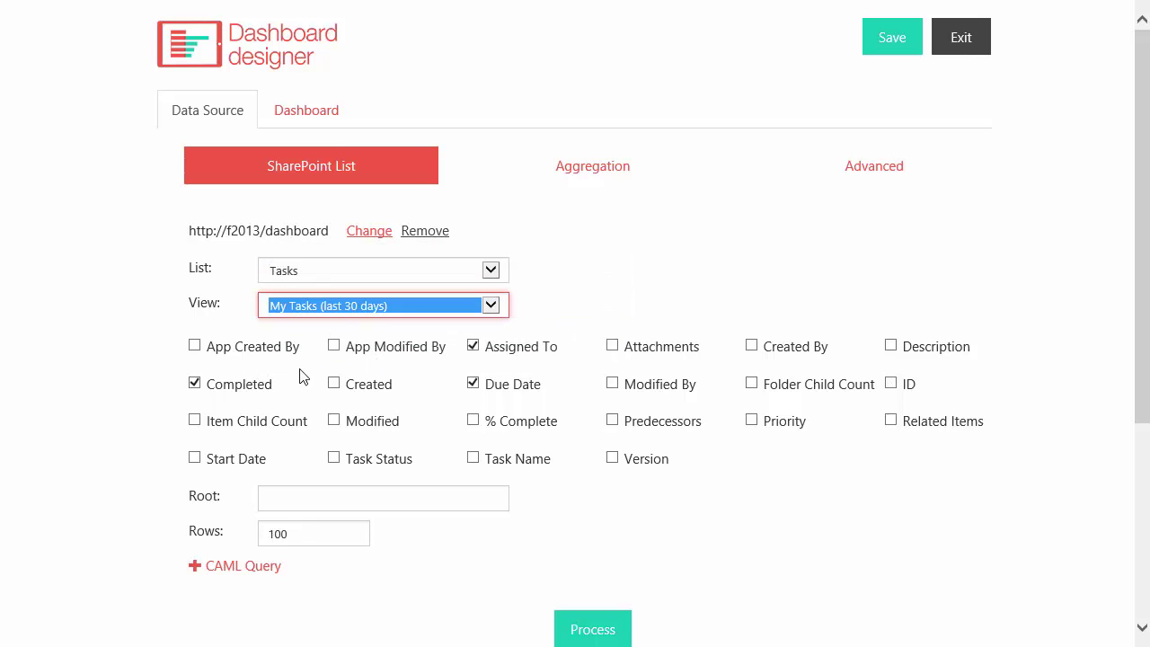
Exclude the Completed, Due Date and Assigned To fields from the data source and include Task Status and ID instead
click(236, 388)
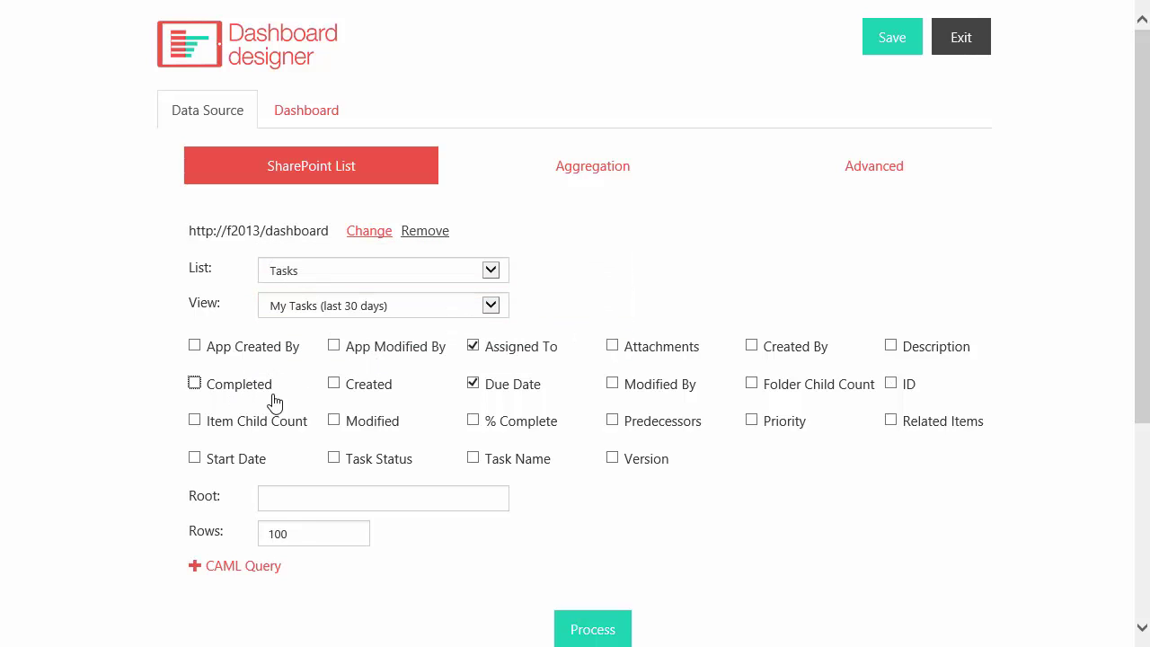
click(510, 388)
click(512, 350)
click(391, 463)
click(905, 387)
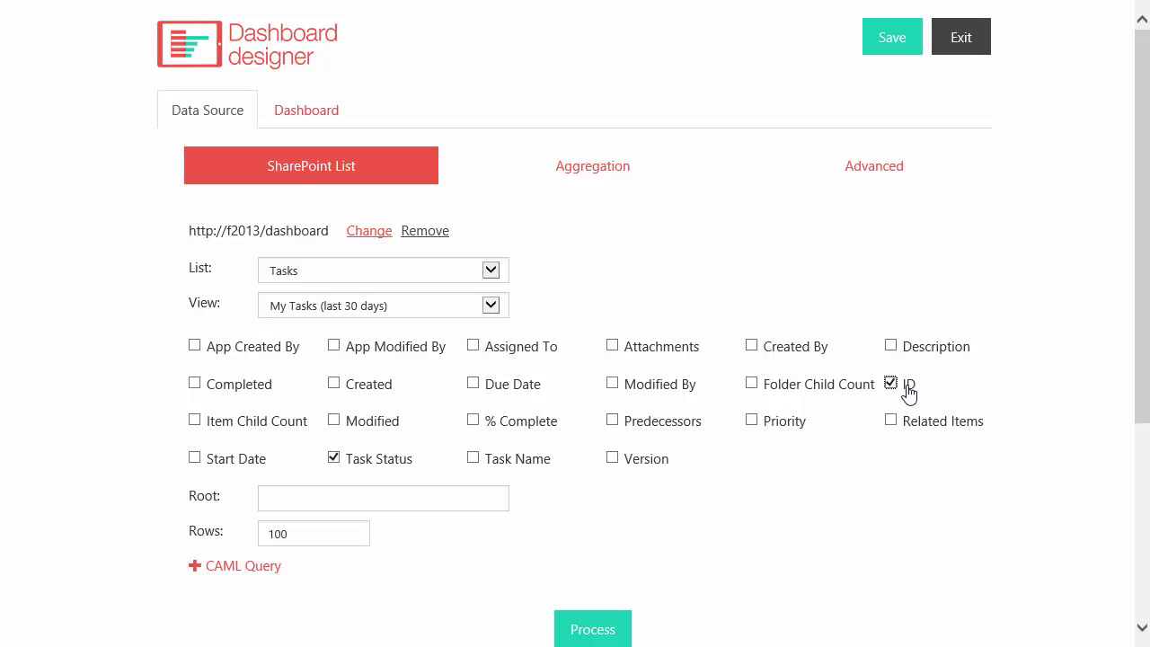
Set the data source's row limit to 5000 and examine its CAML query
double_click(313, 535)
text(50)
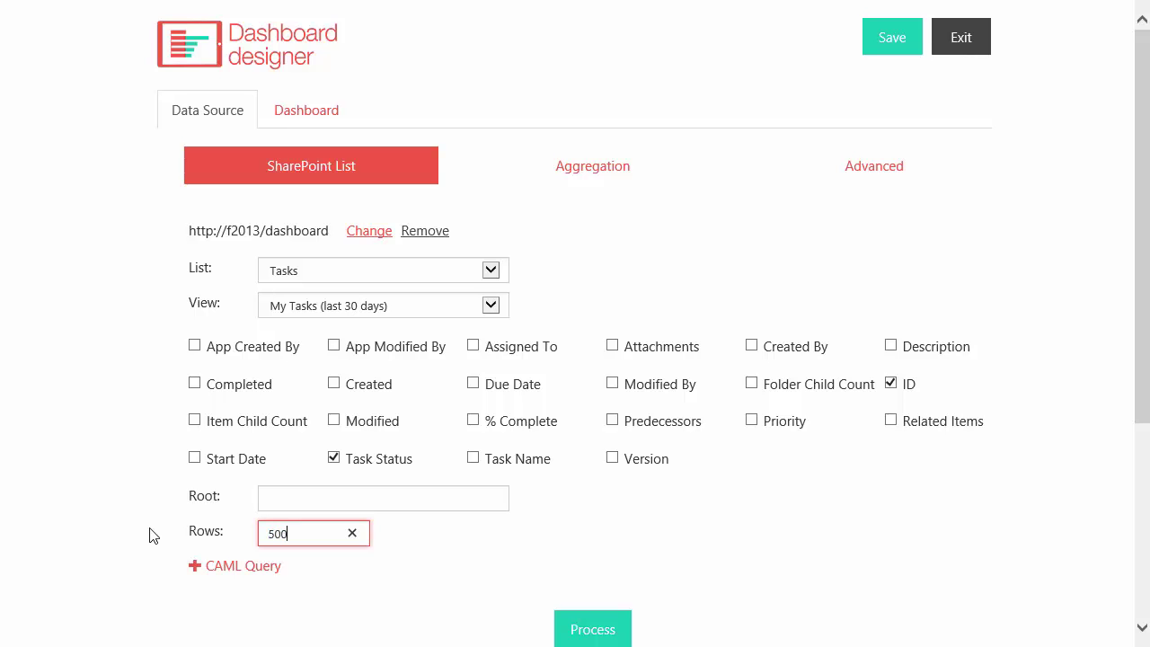
click(223, 567)
scroll(281, 564, down, 2)
scroll(608, 575, down, 1)
scroll(1029, 560, down, 3)
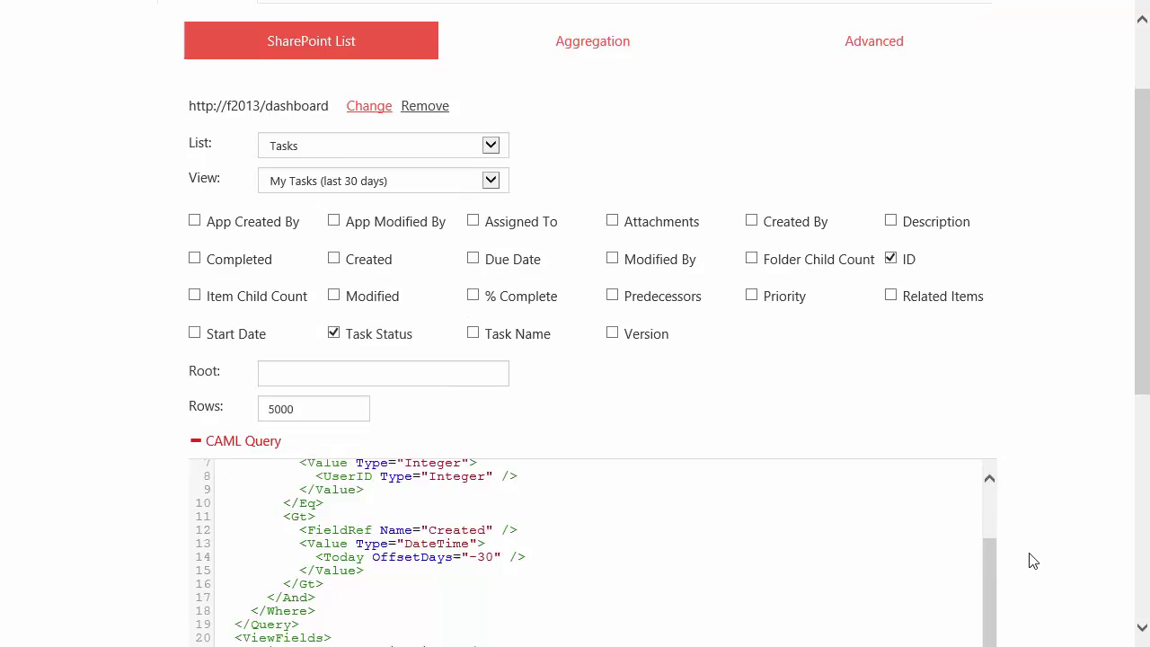
scroll(550, 508, up, 2)
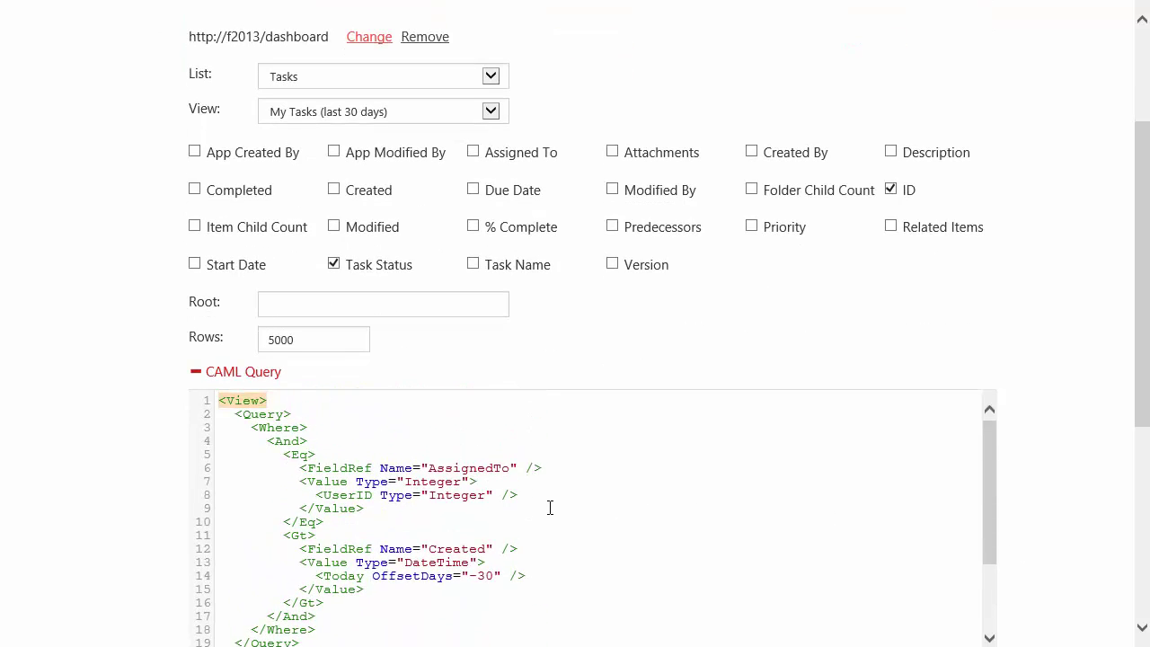
scroll(550, 507, up, 4)
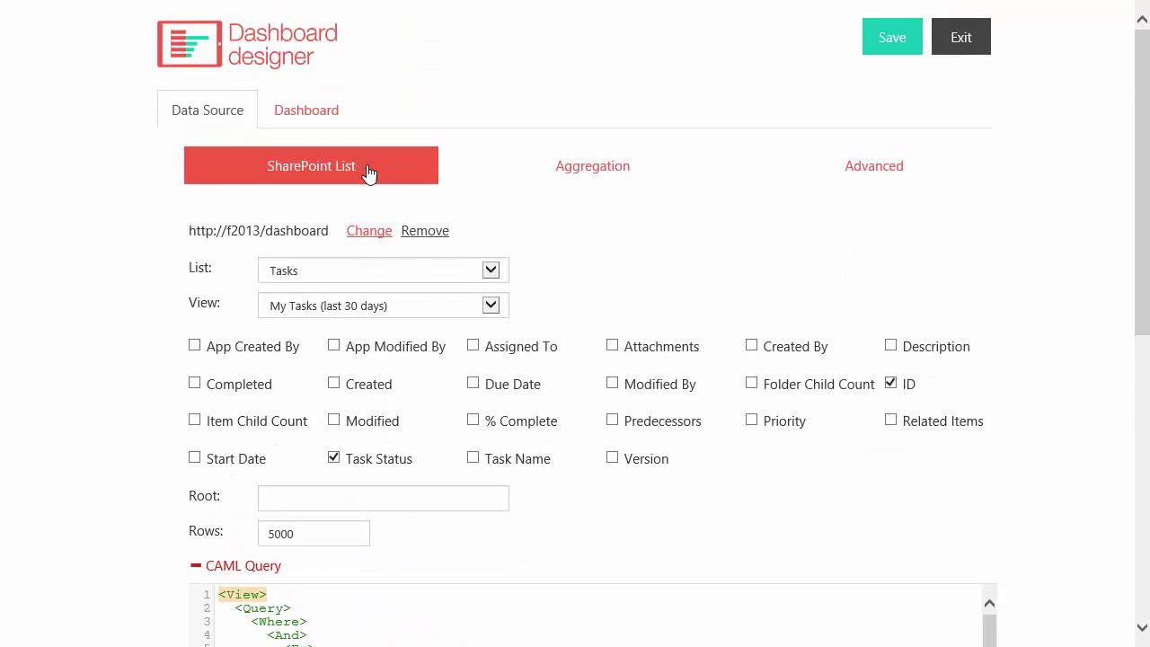
Set the chart title to "My Tasks (last 30 days)" in the dashboard style settings and try to preview the chart
click(310, 117)
click(607, 178)
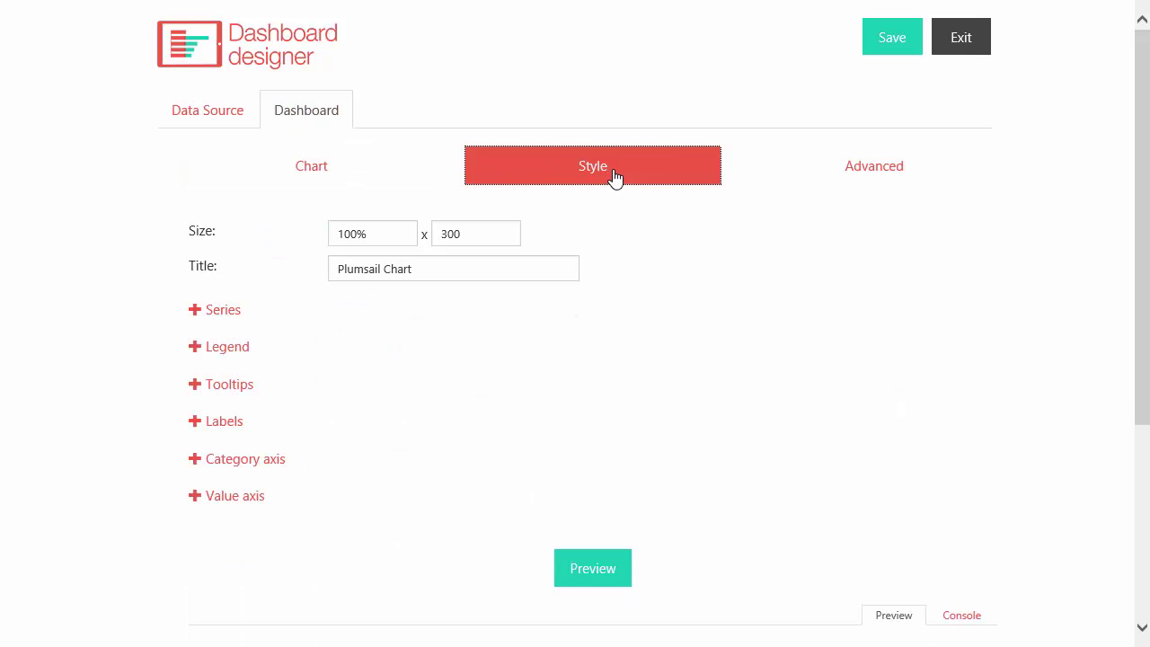
drag(441, 269, 218, 272)
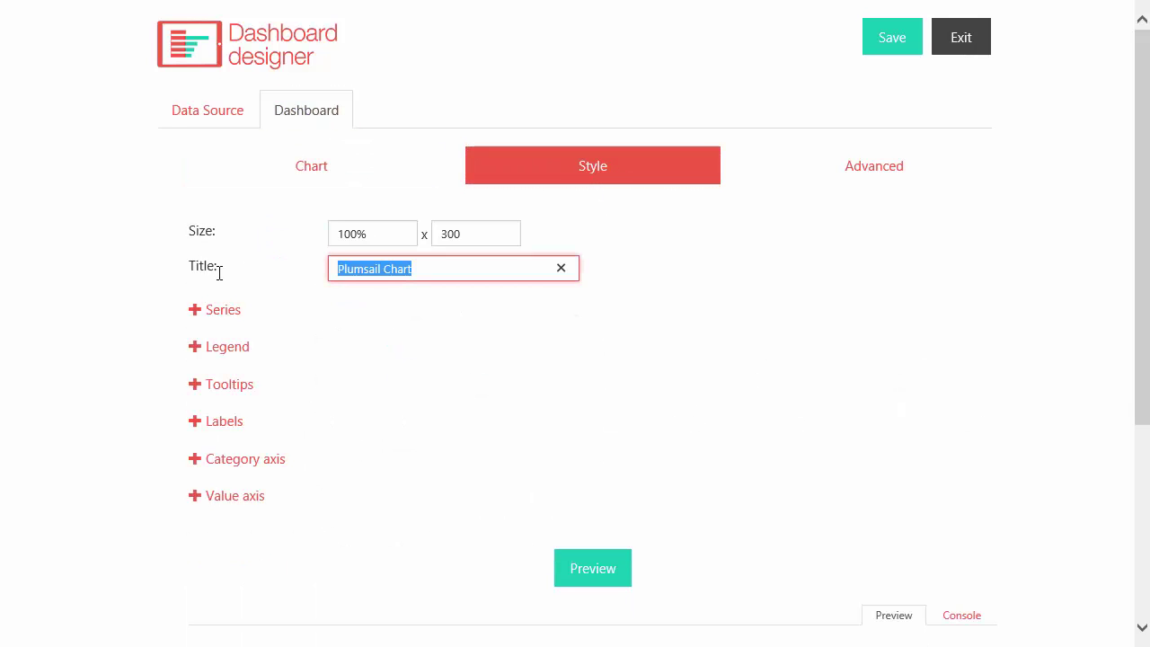
text(My Ta)
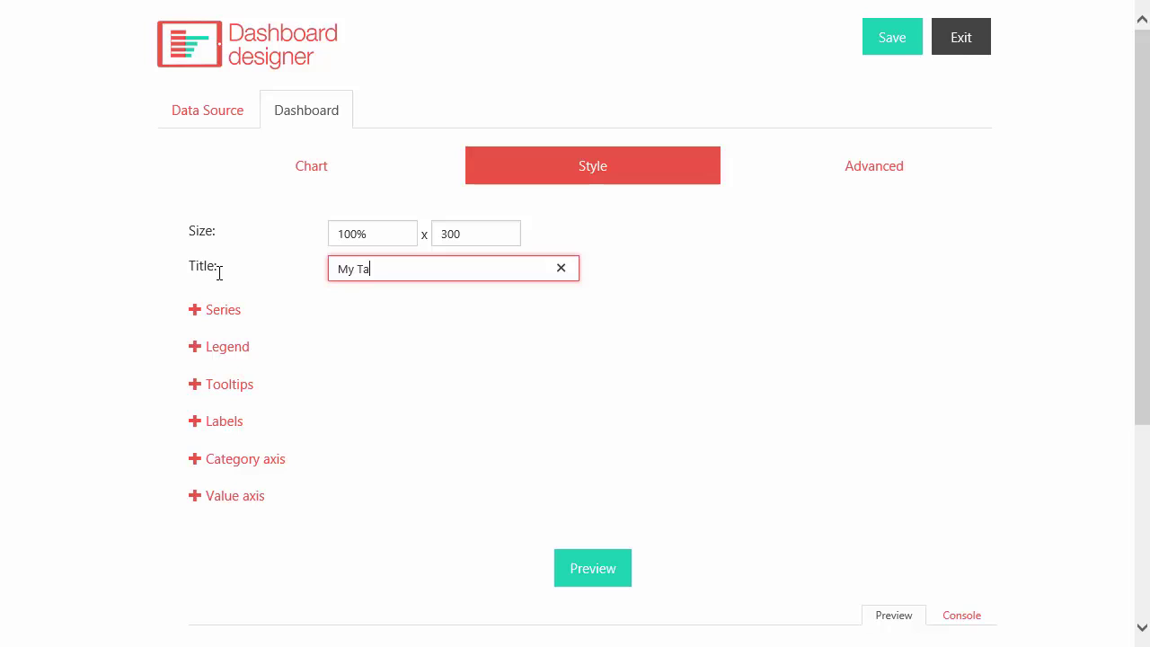
text(sks)
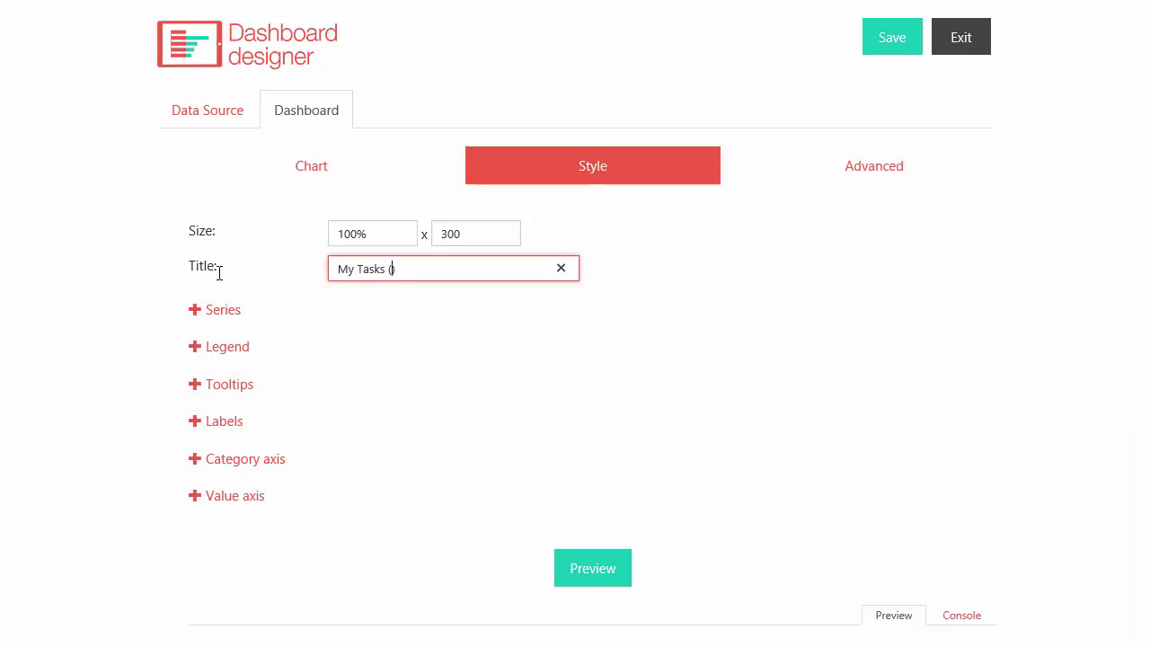
text( (last 30 days))
scroll(575, 359, down, 2)
click(577, 376)
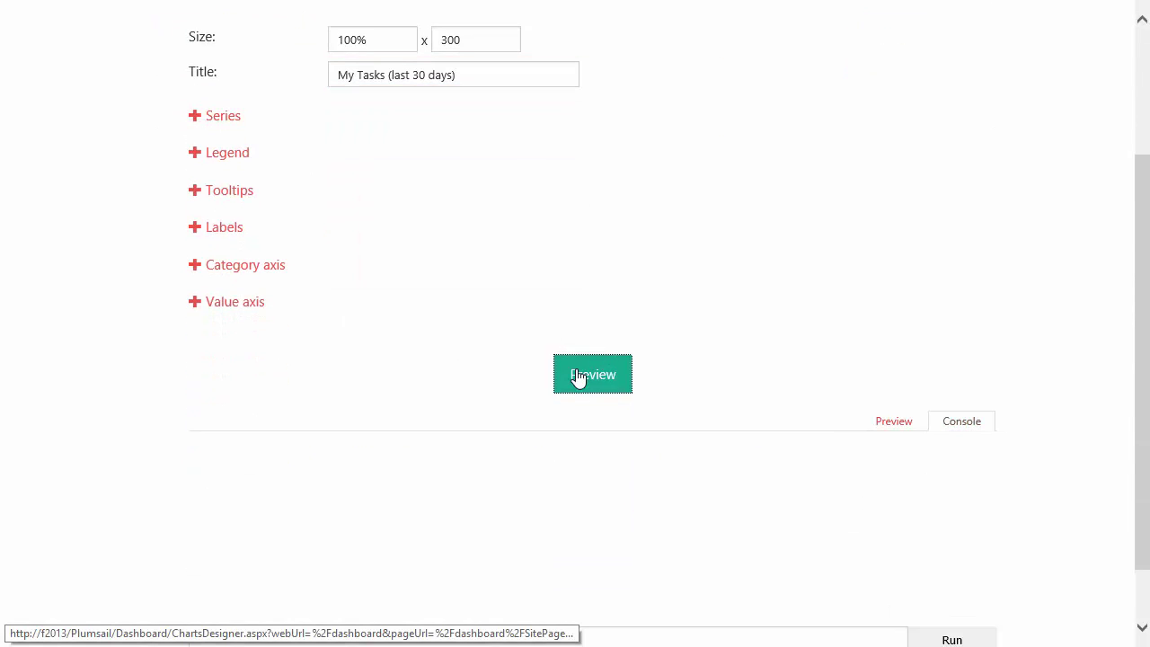
Process the chart's data source and render the chart preview
scroll(564, 356, up, 3)
click(199, 115)
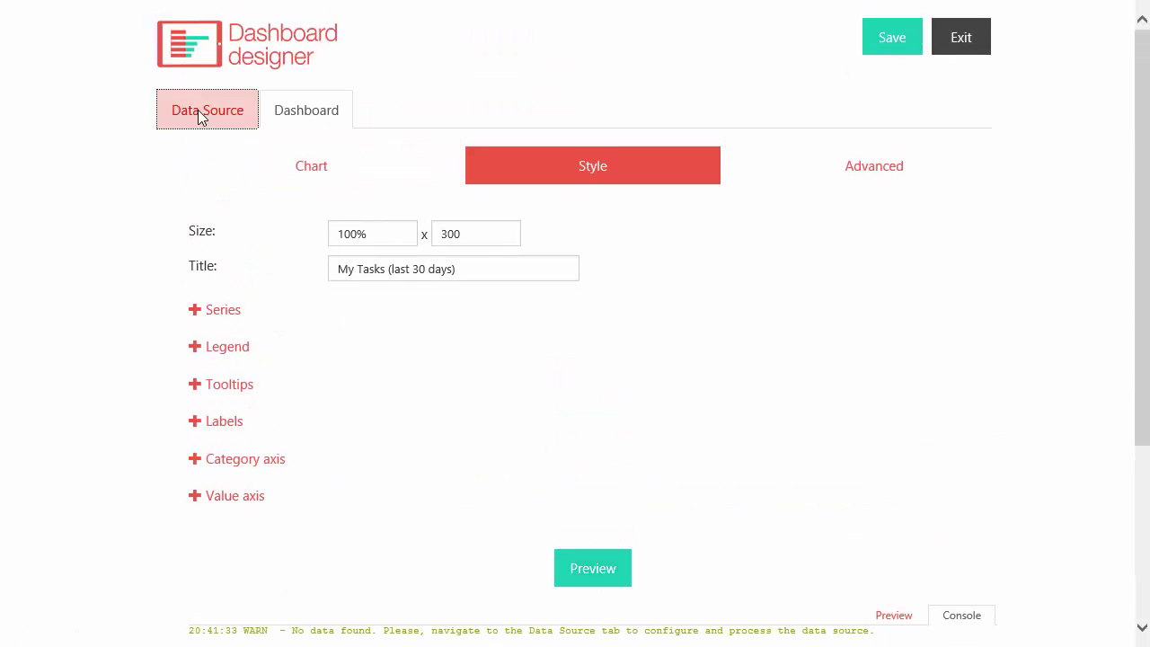
scroll(580, 404, down, 5)
click(587, 619)
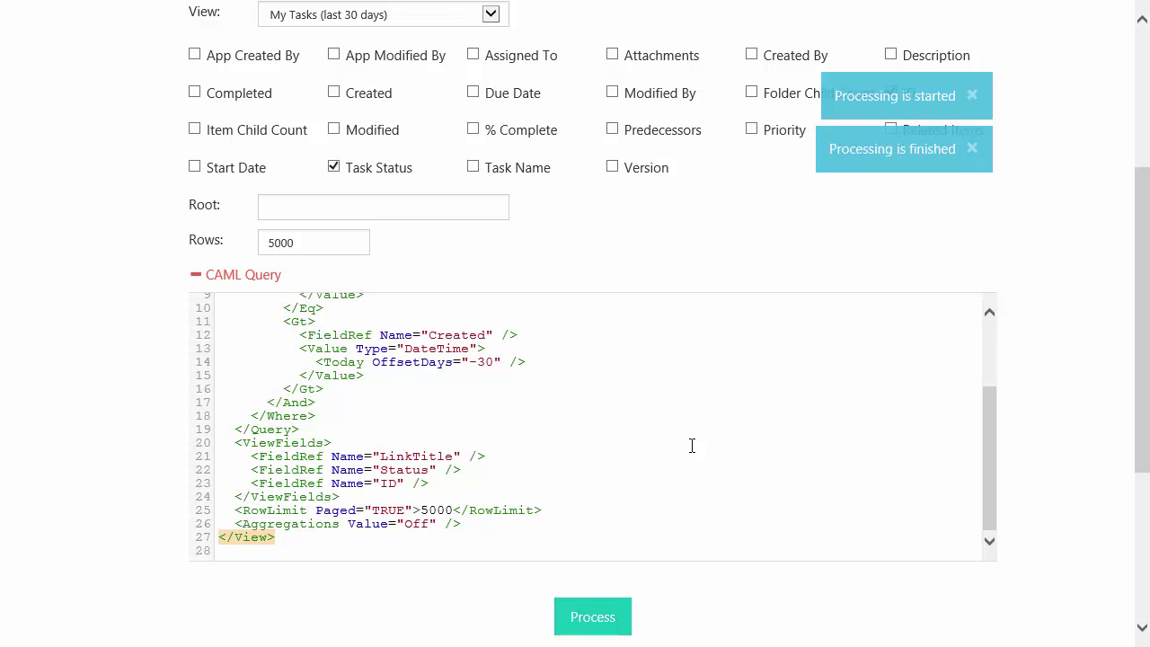
scroll(696, 436, up, 8)
click(306, 112)
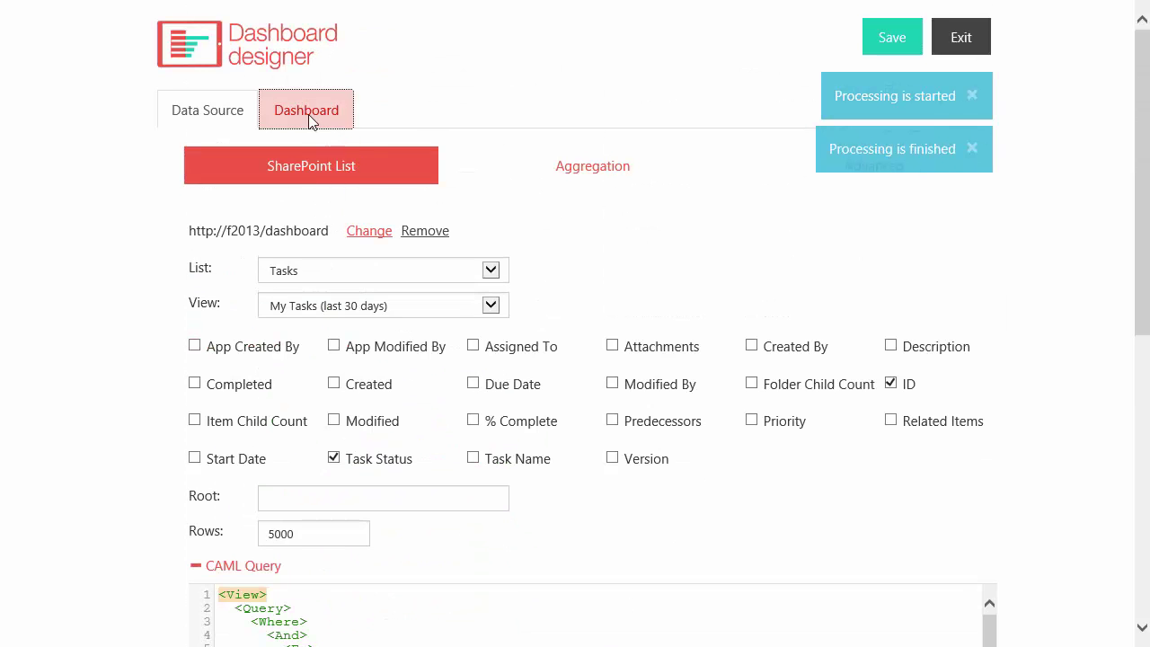
scroll(559, 365, down, 2)
click(608, 375)
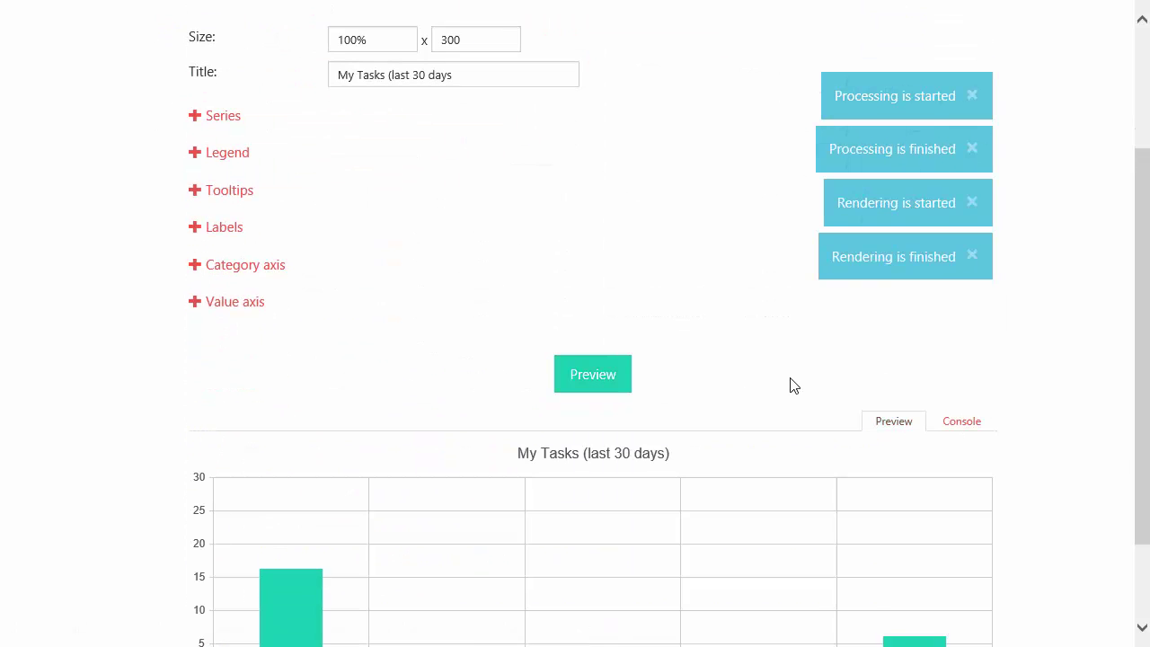
Check the previewed chart, save it and exit the designer
scroll(794, 385, down, 2)
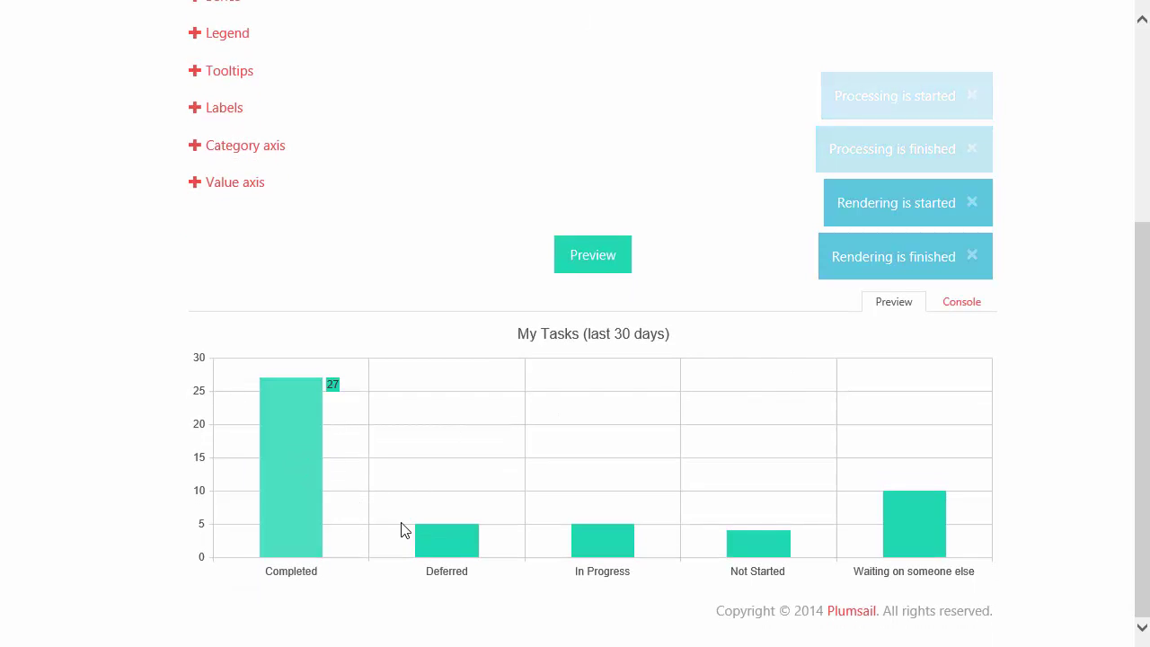
scroll(754, 476, up, 4)
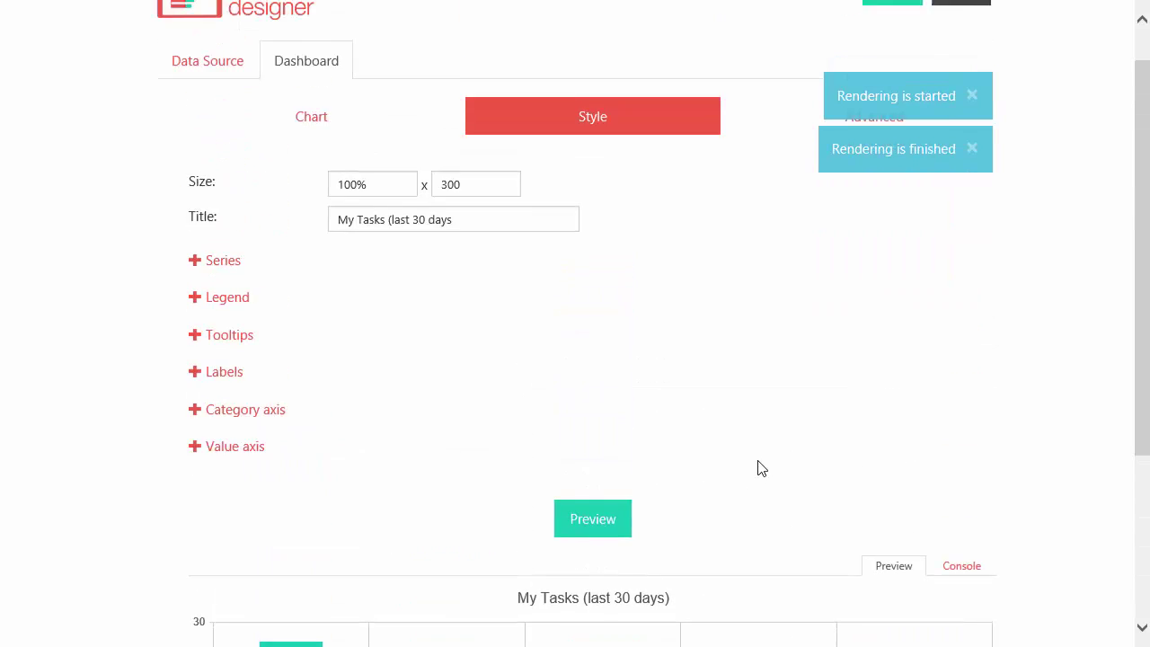
scroll(758, 467, up, 1)
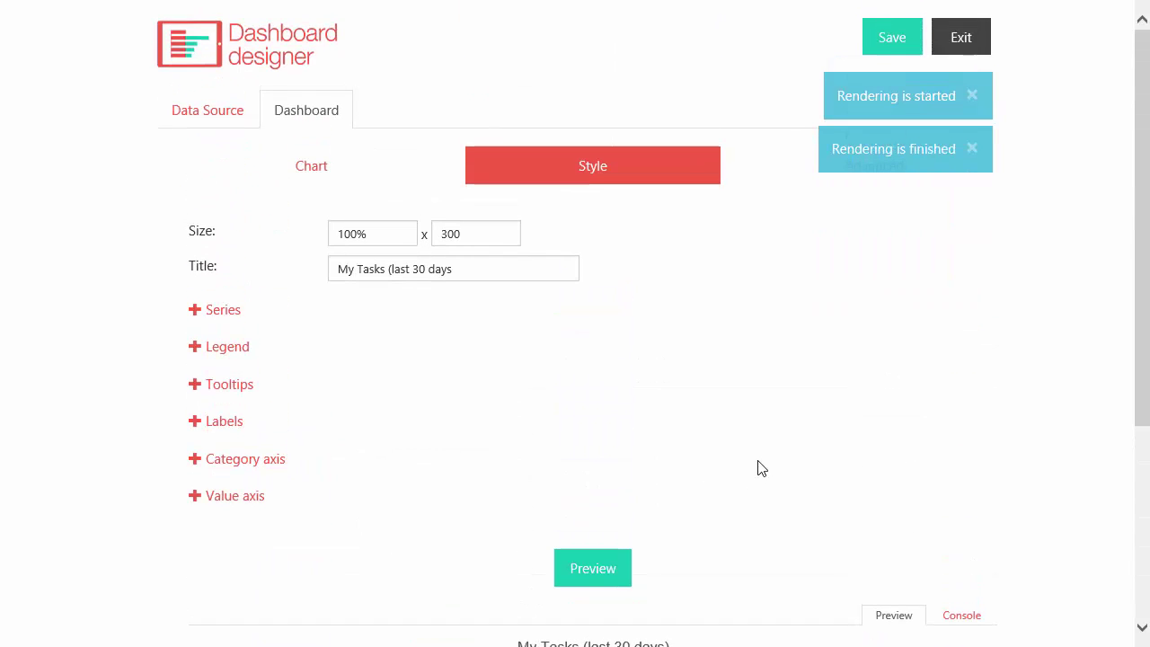
click(874, 36)
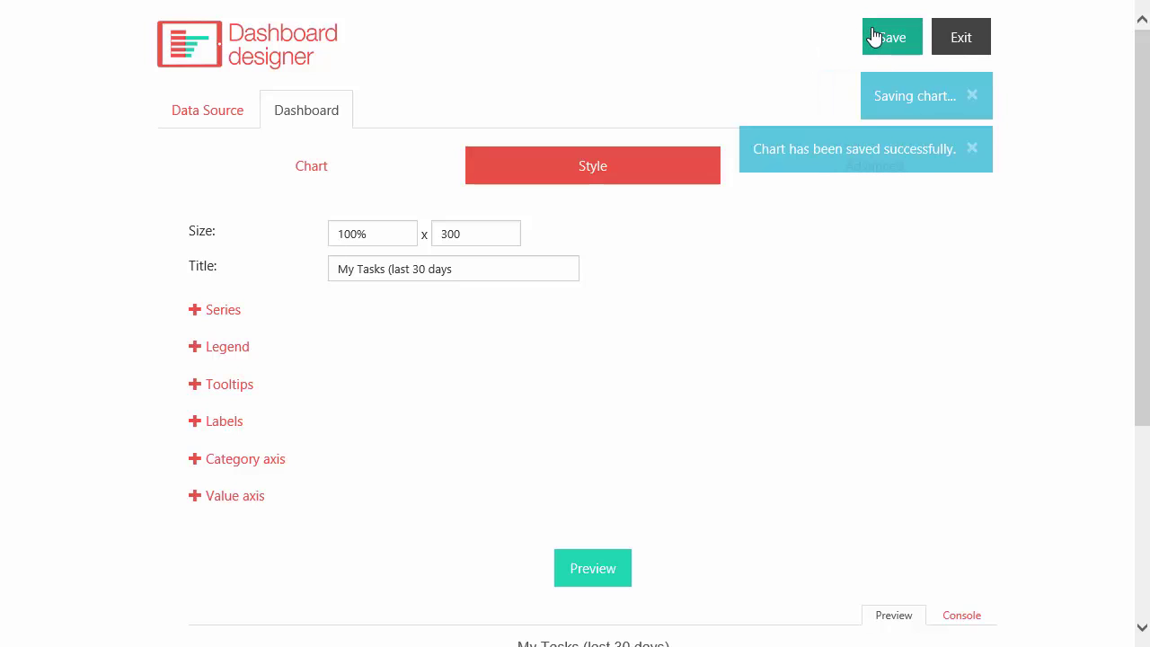
click(962, 40)
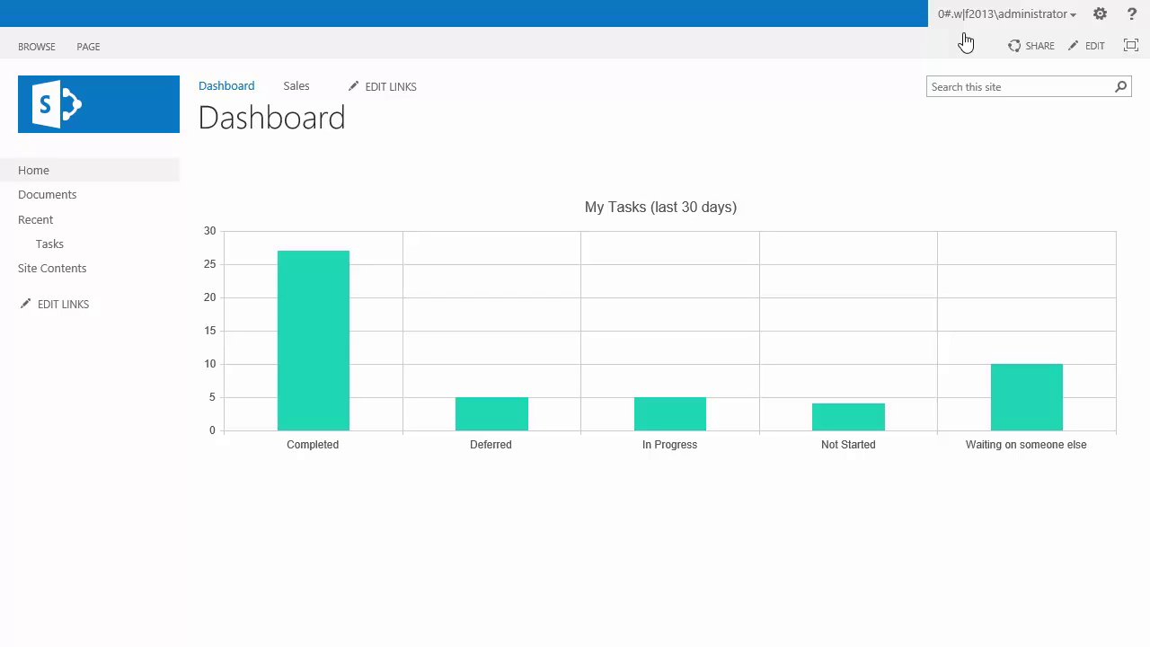
Insert a second Plumsail Chart on the home page and open its configuration, saving the page changes
click(86, 47)
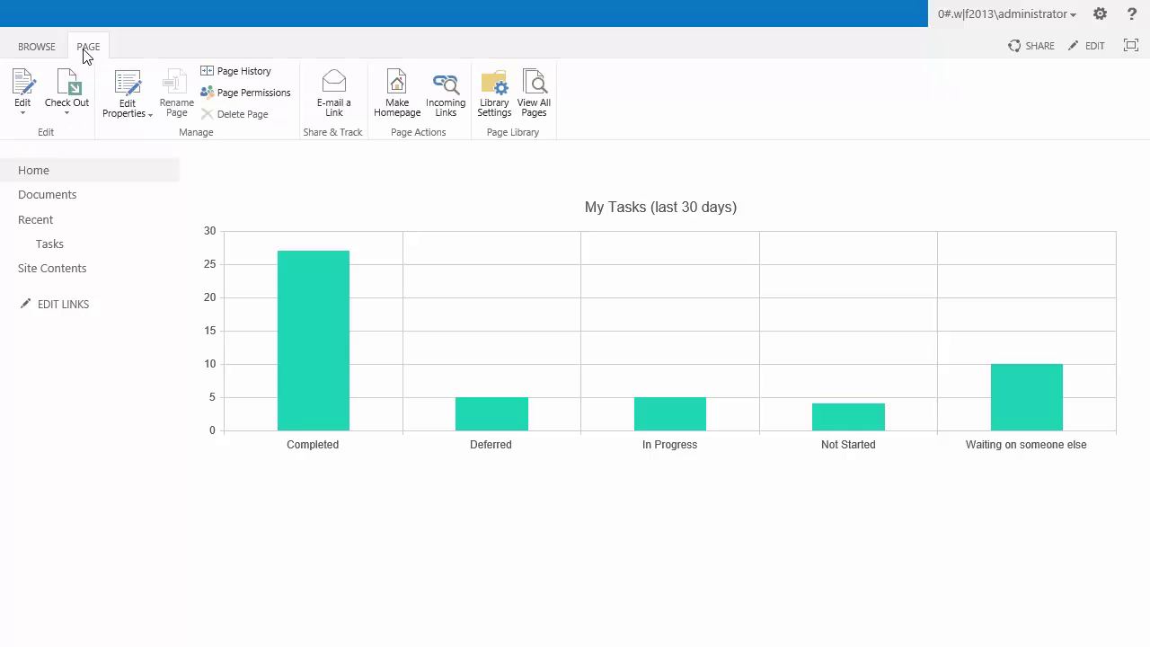
click(25, 86)
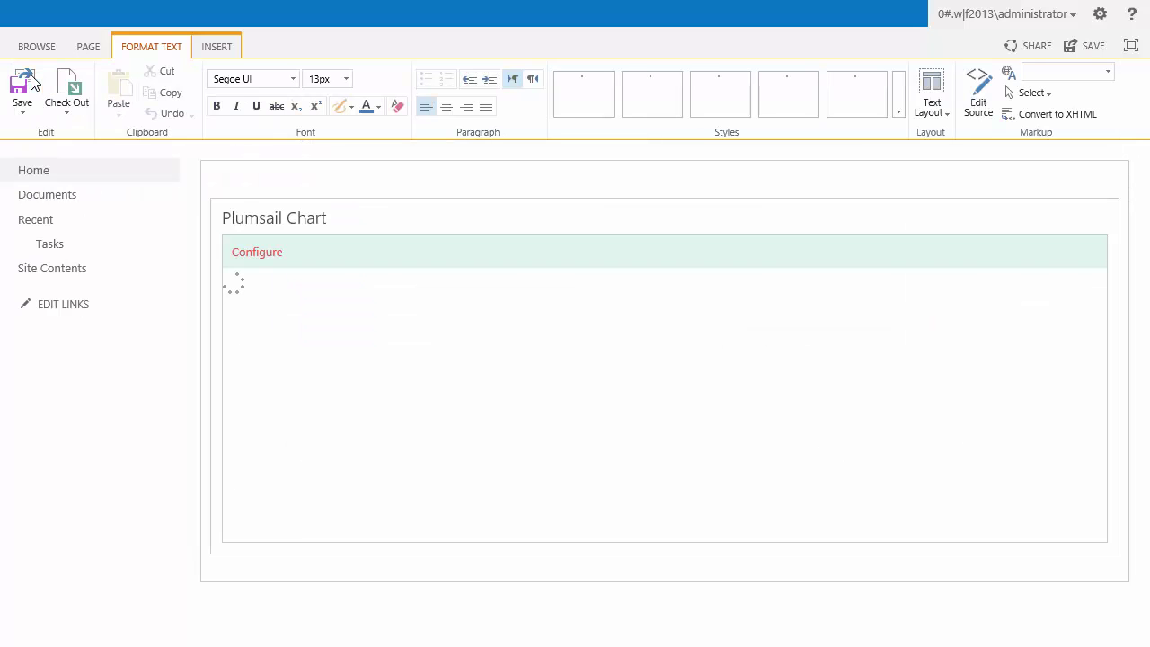
click(221, 50)
click(317, 87)
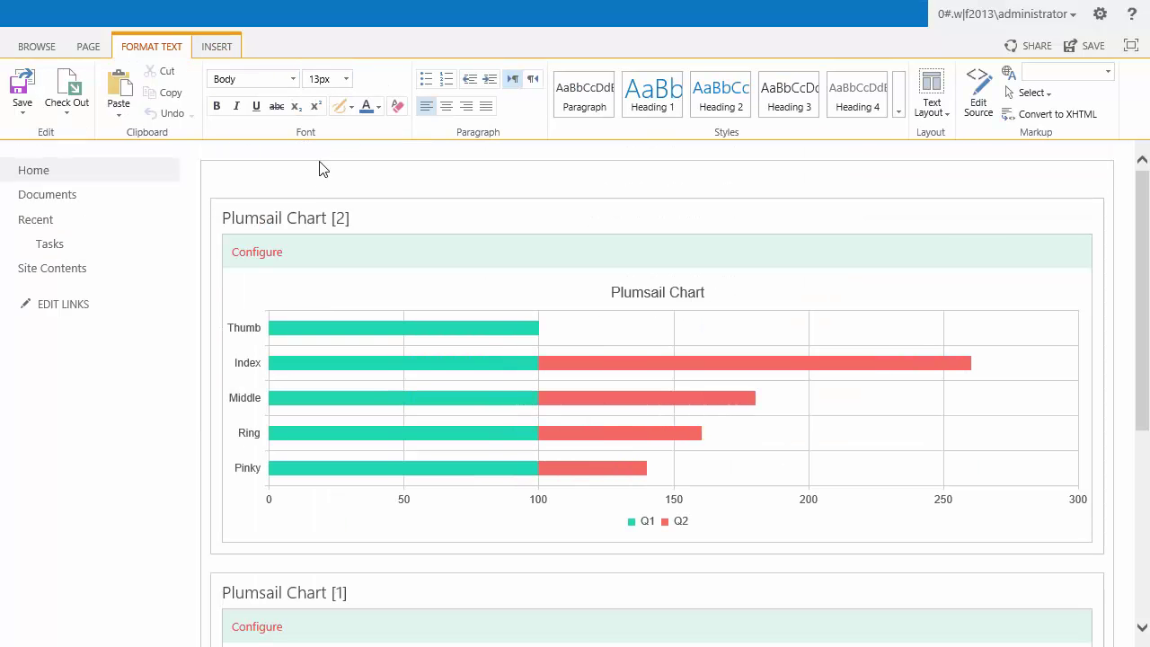
click(262, 258)
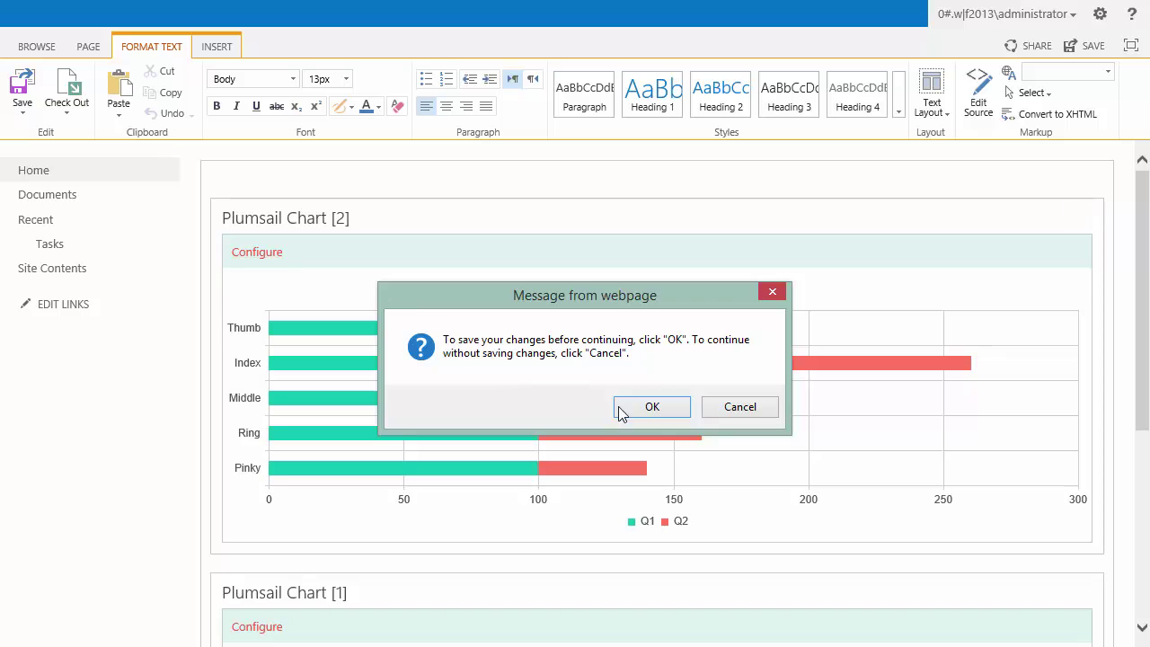
click(634, 407)
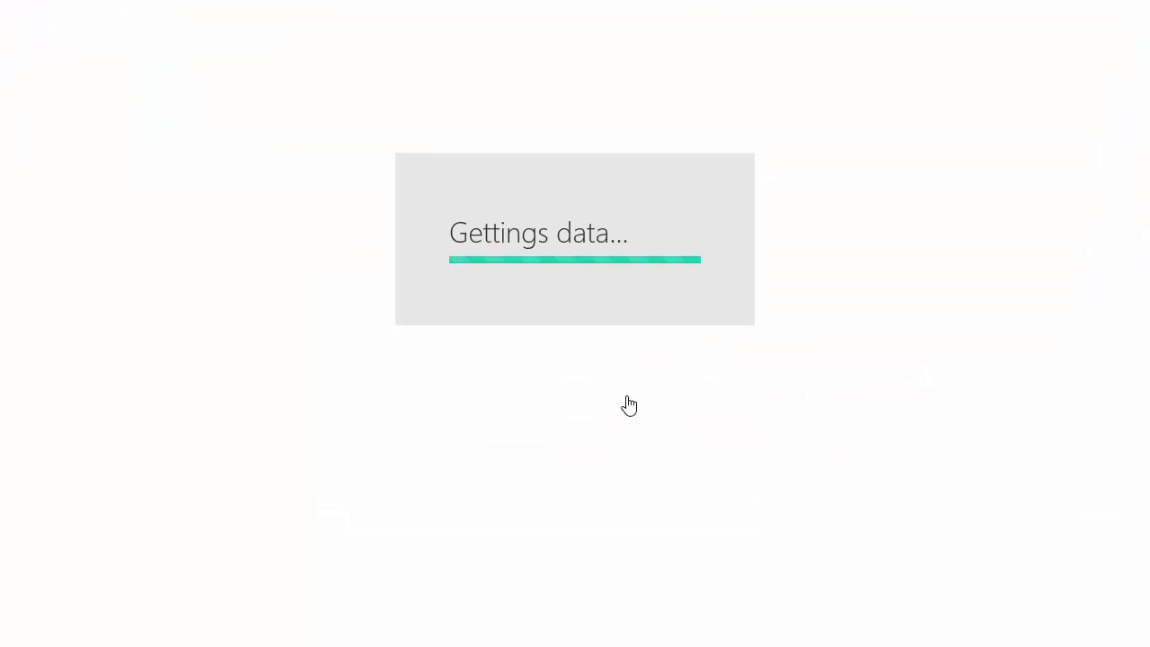
Set the data source site to /dashboard, with the Tasks list and its All Tasks (last 30 days) view
click(425, 231)
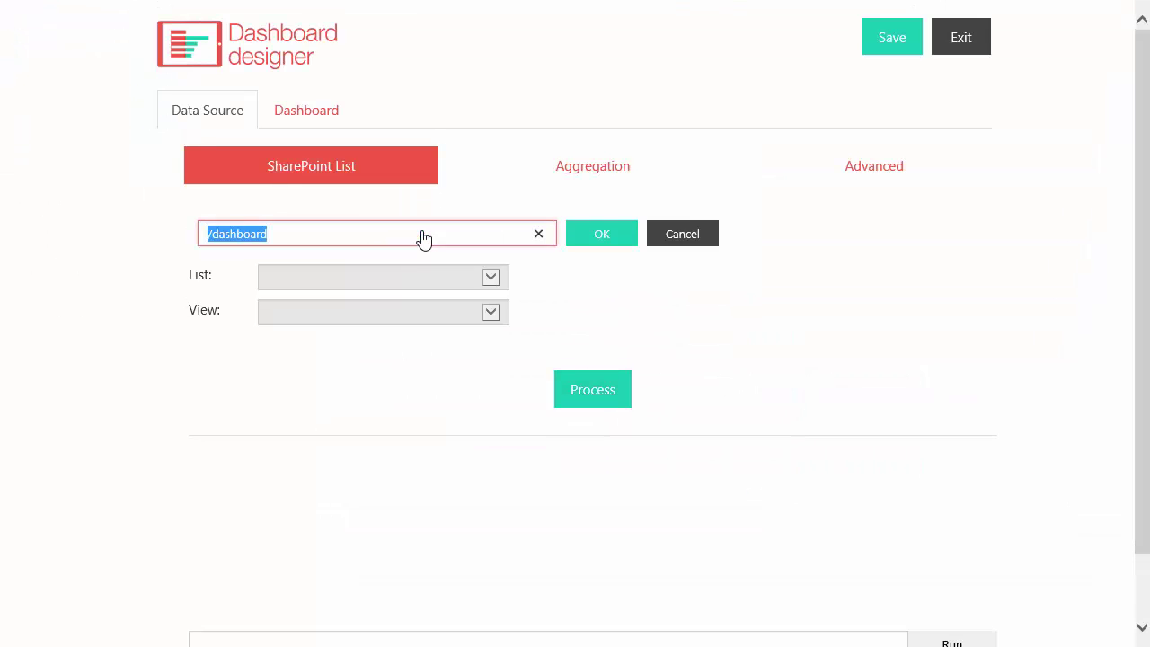
click(600, 236)
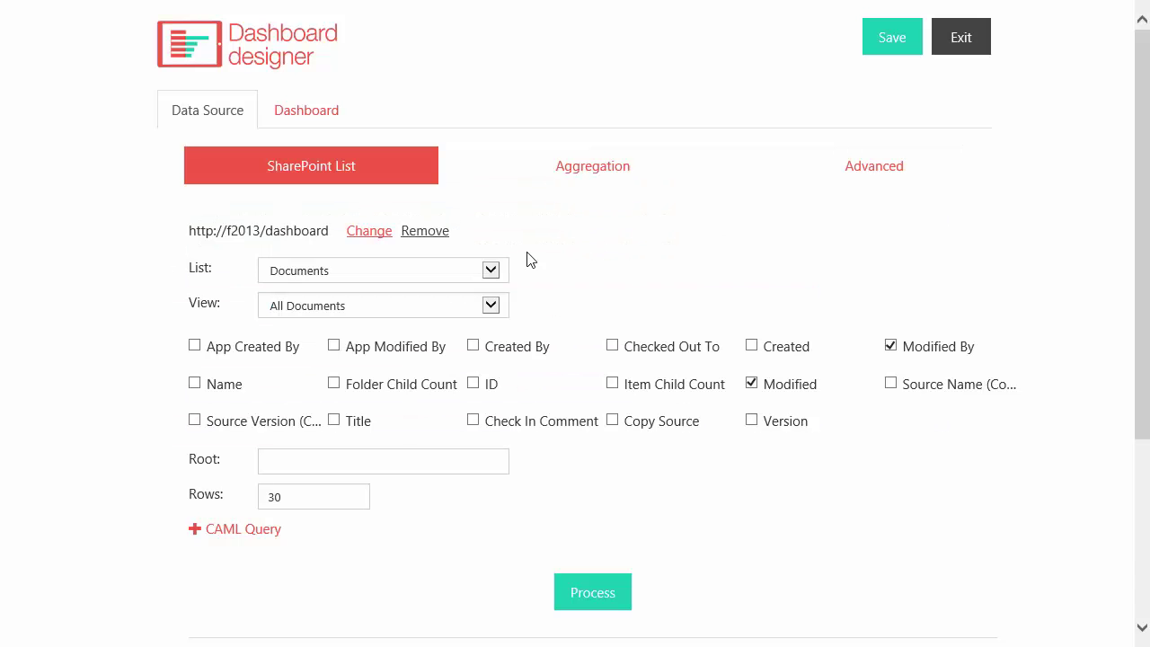
click(495, 271)
click(351, 313)
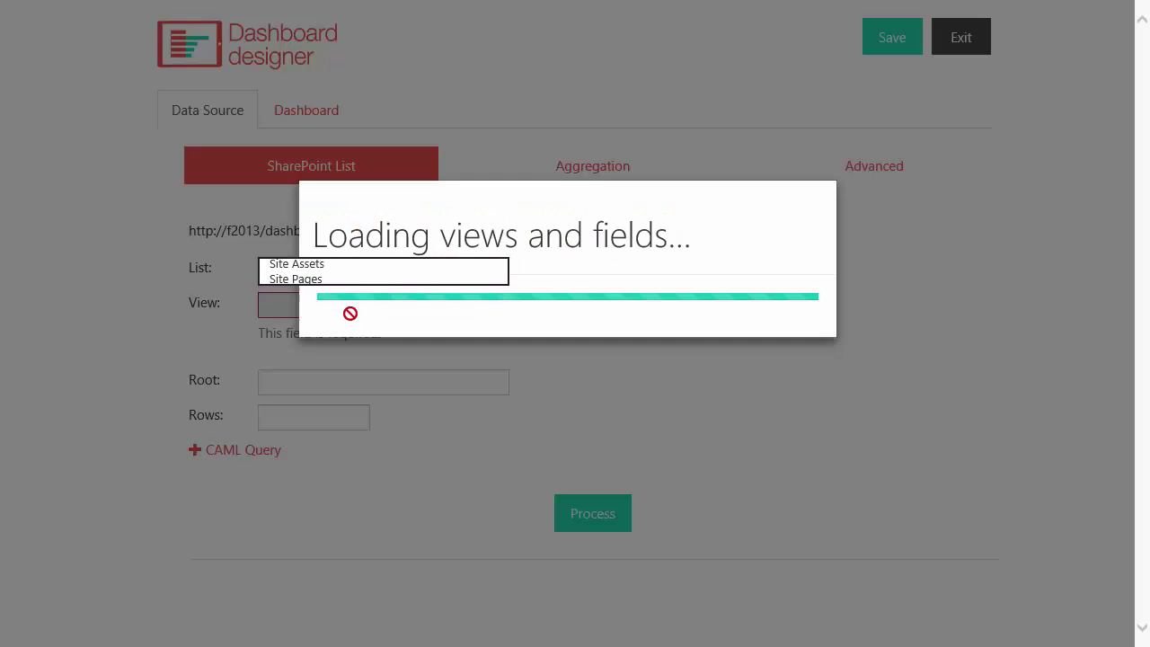
click(492, 305)
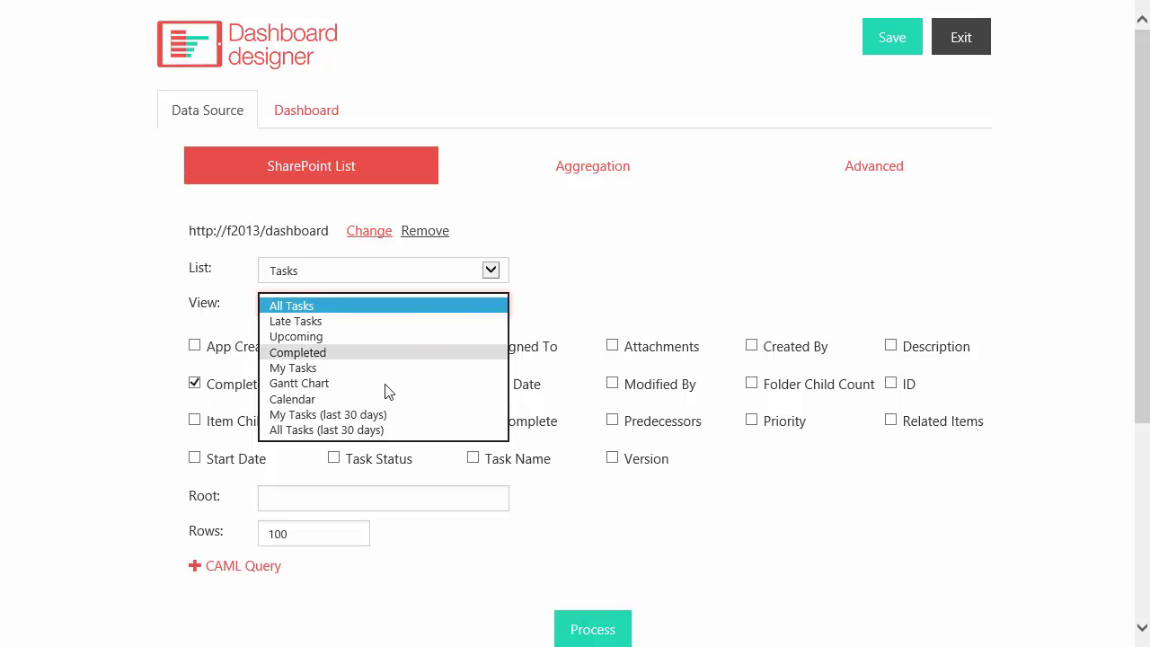
click(370, 432)
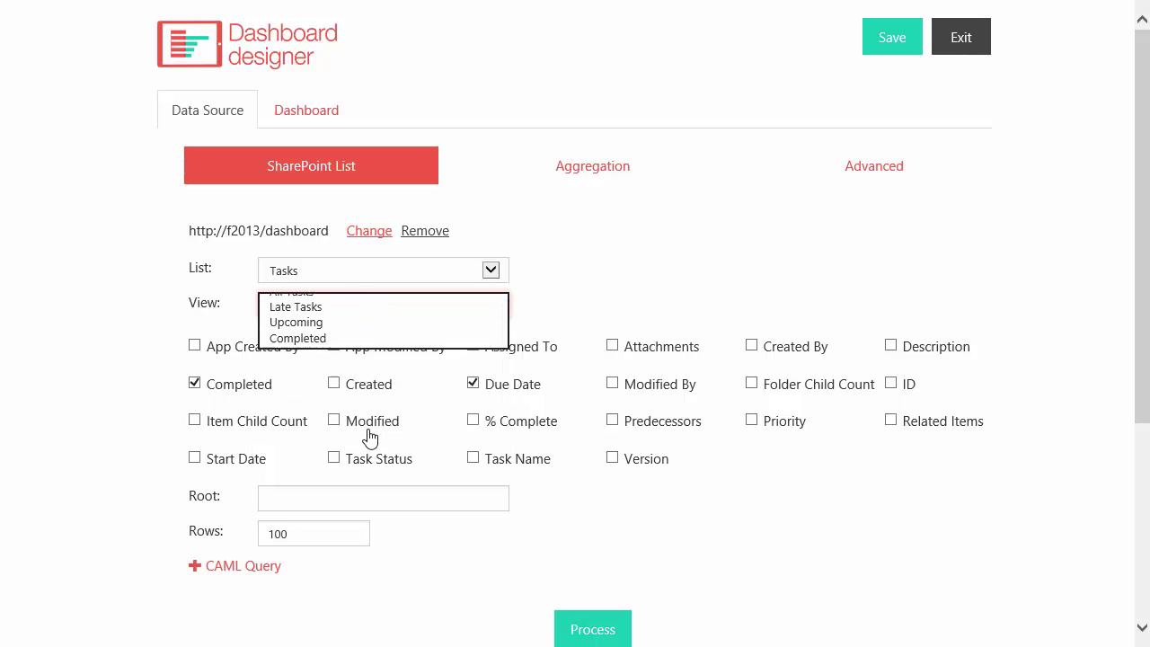
Select only the Assigned To, Task Status and ID fields as source data and change the row limit
click(248, 389)
click(513, 392)
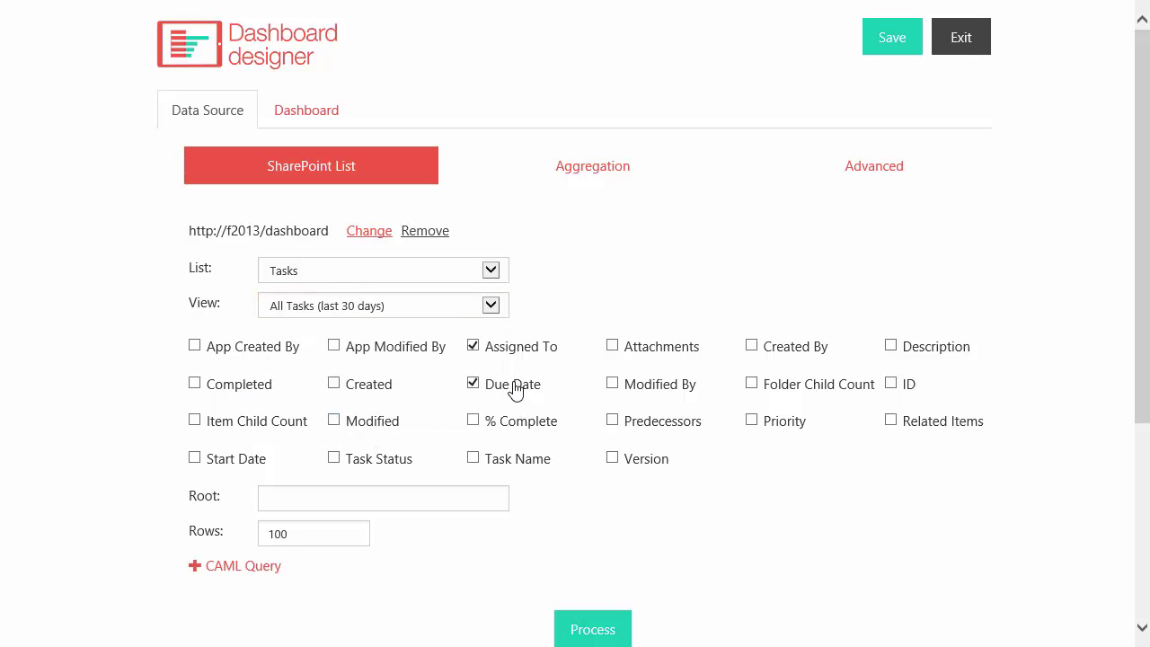
click(397, 461)
click(915, 390)
drag(367, 526, 148, 532)
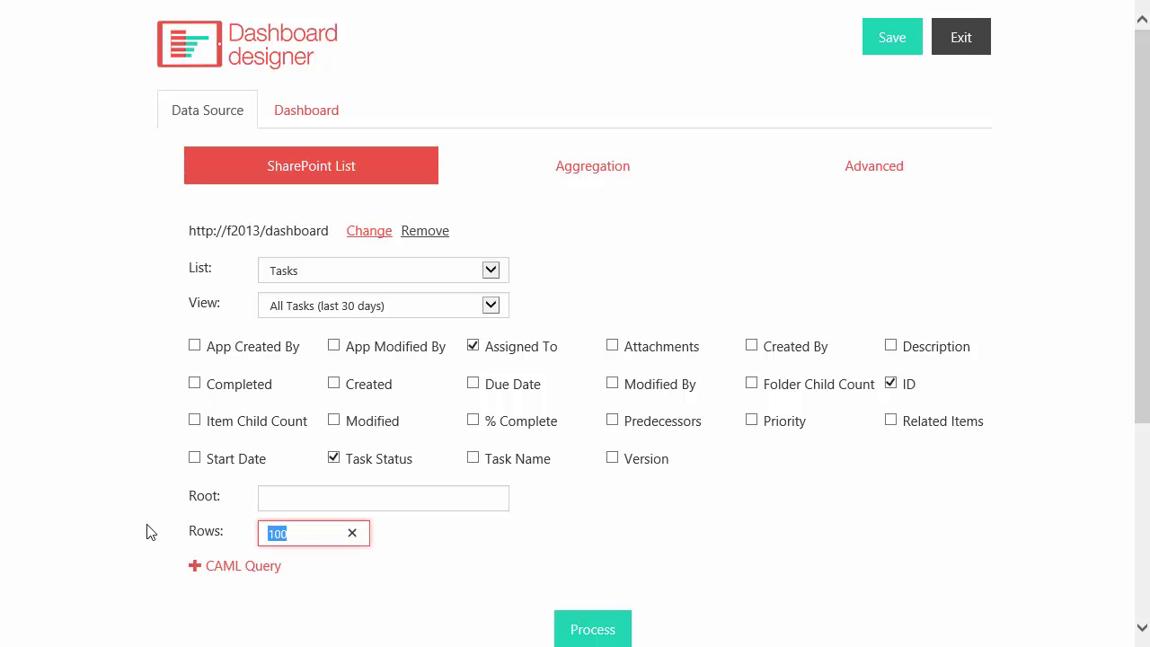
text(50)
Aggregate the data by Task Status with a Count field counting ID, and process the data source
click(547, 182)
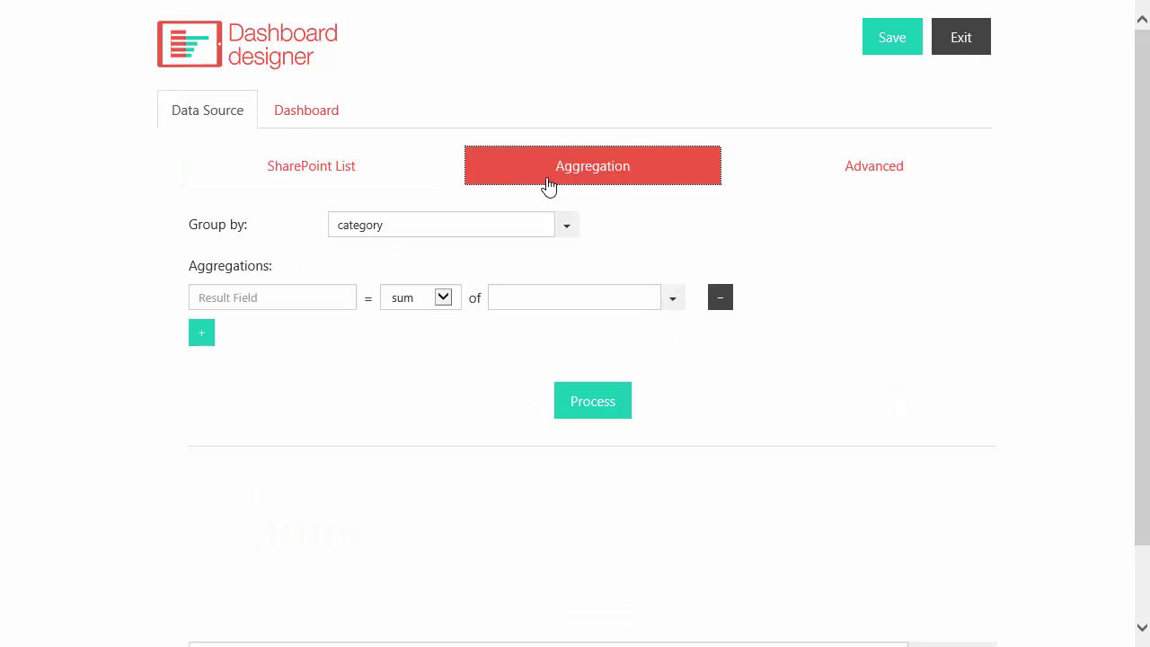
click(568, 228)
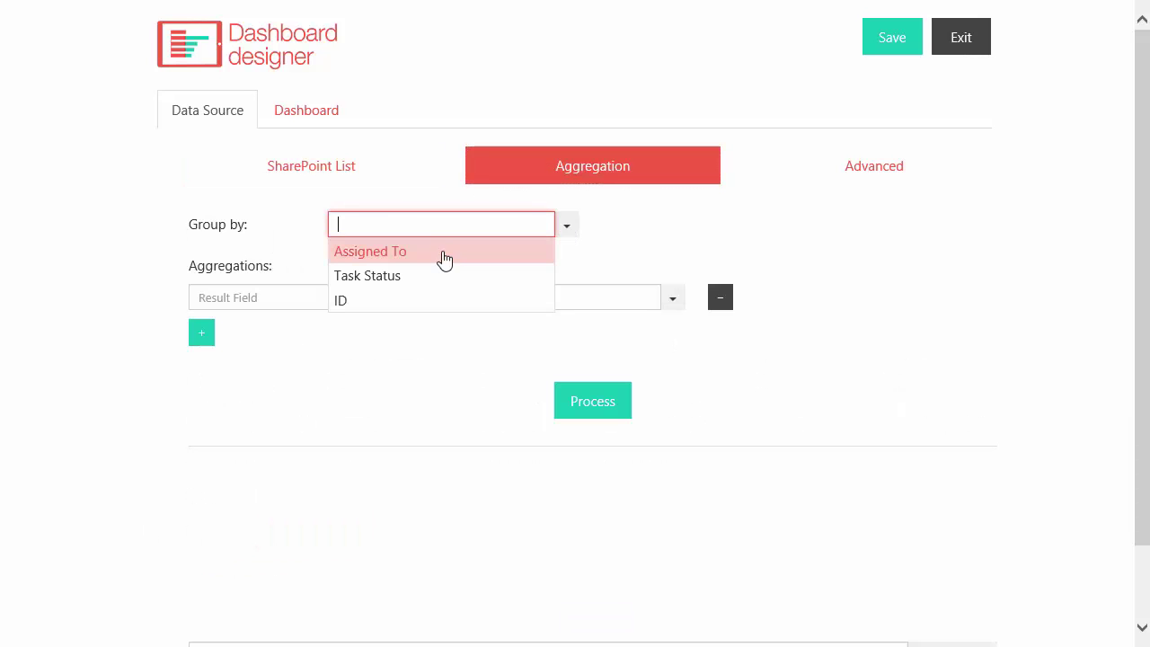
click(404, 277)
click(314, 299)
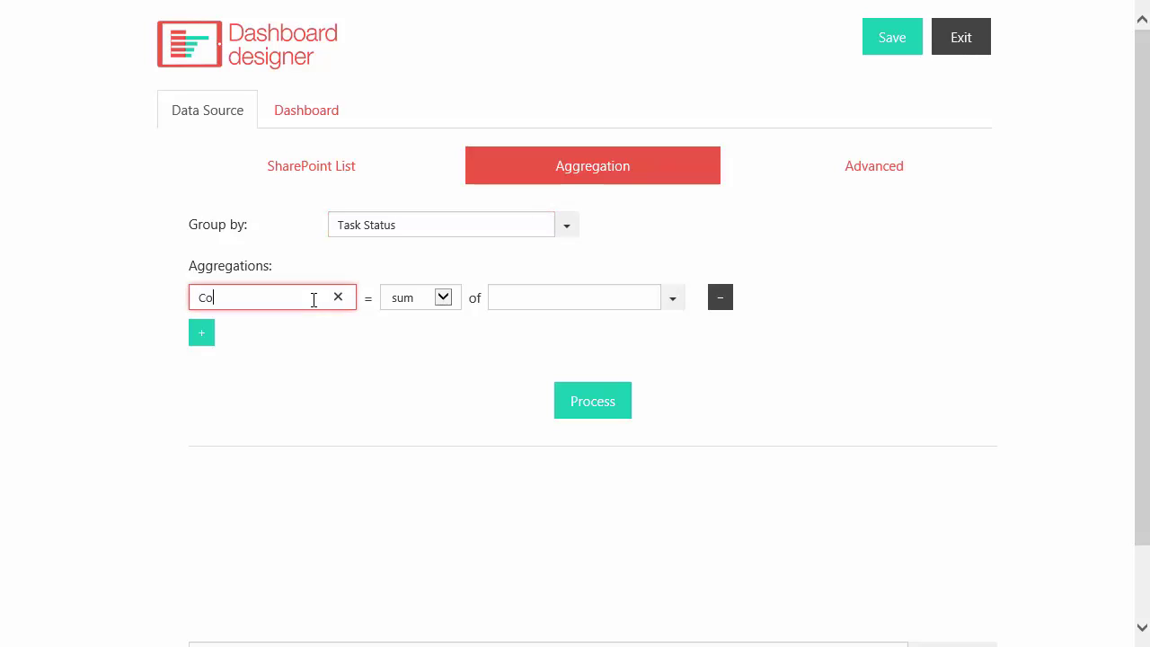
click(415, 305)
click(416, 315)
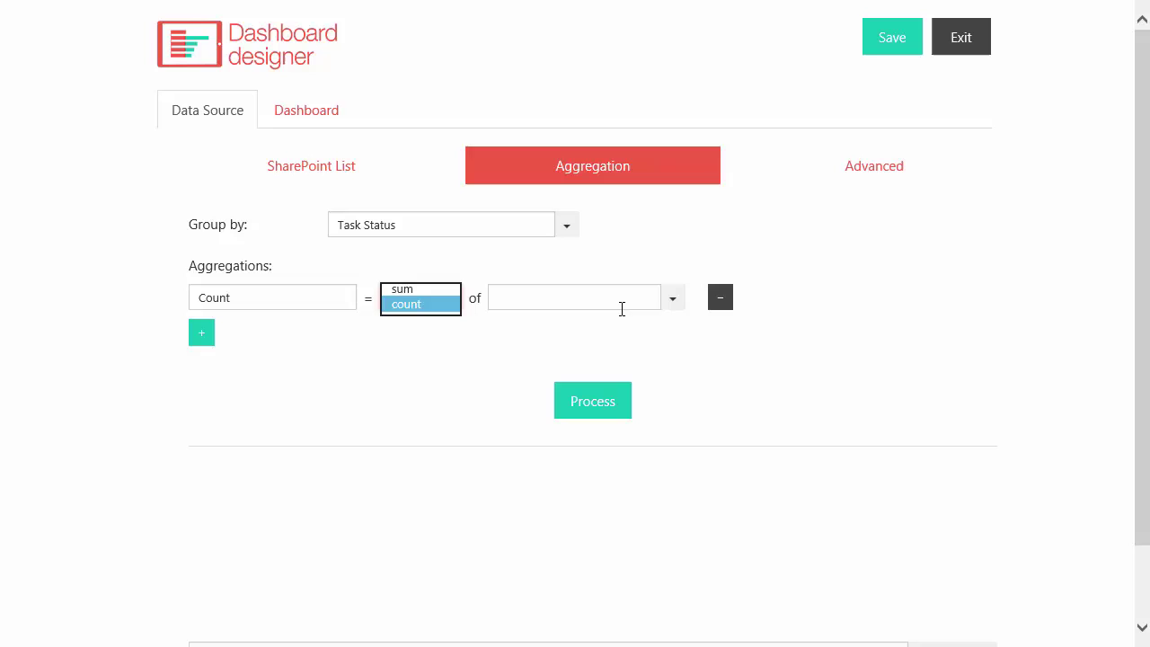
click(674, 306)
click(537, 373)
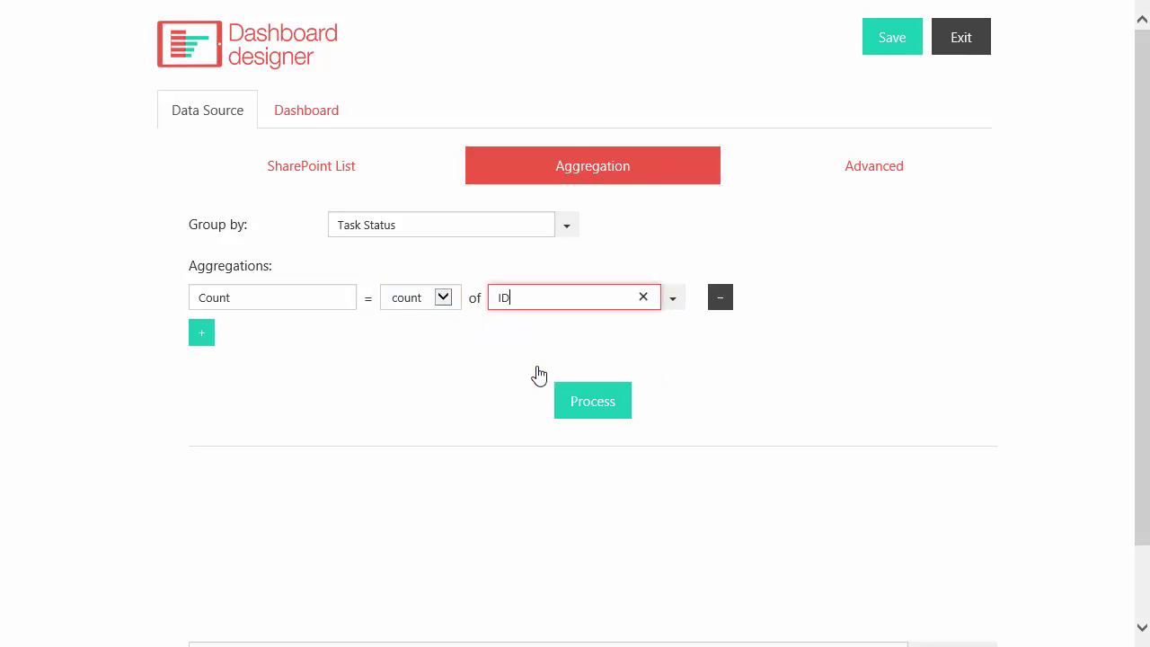
click(584, 406)
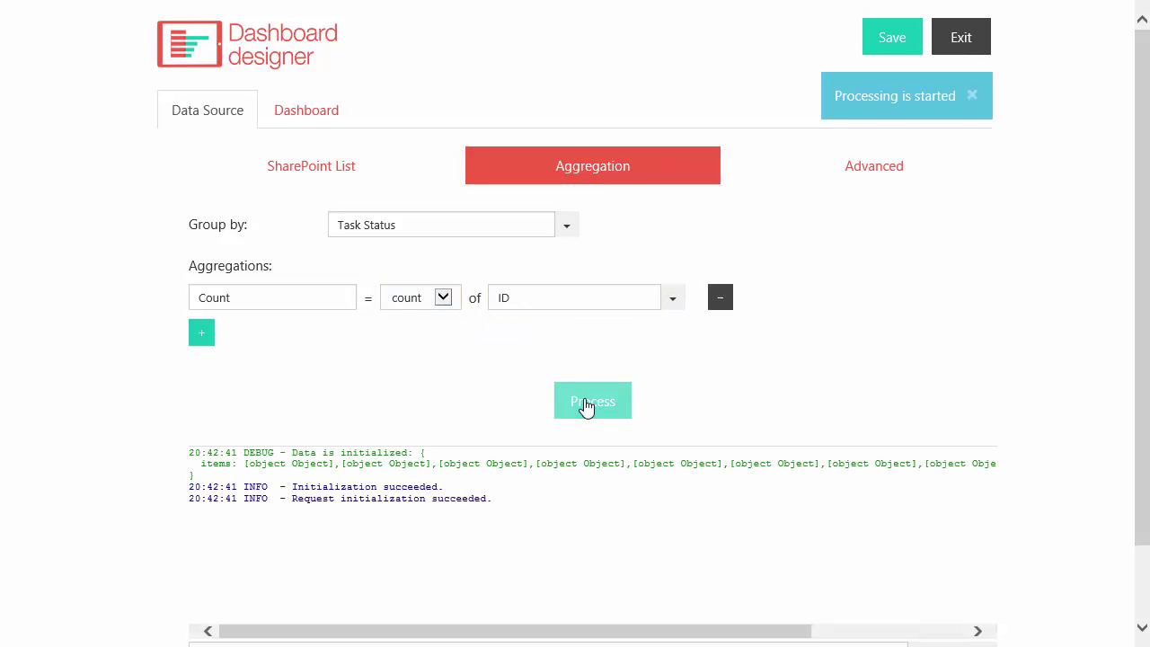
Make the dashboard a pie chart with category value and value Count, and render its preview
click(324, 123)
click(355, 236)
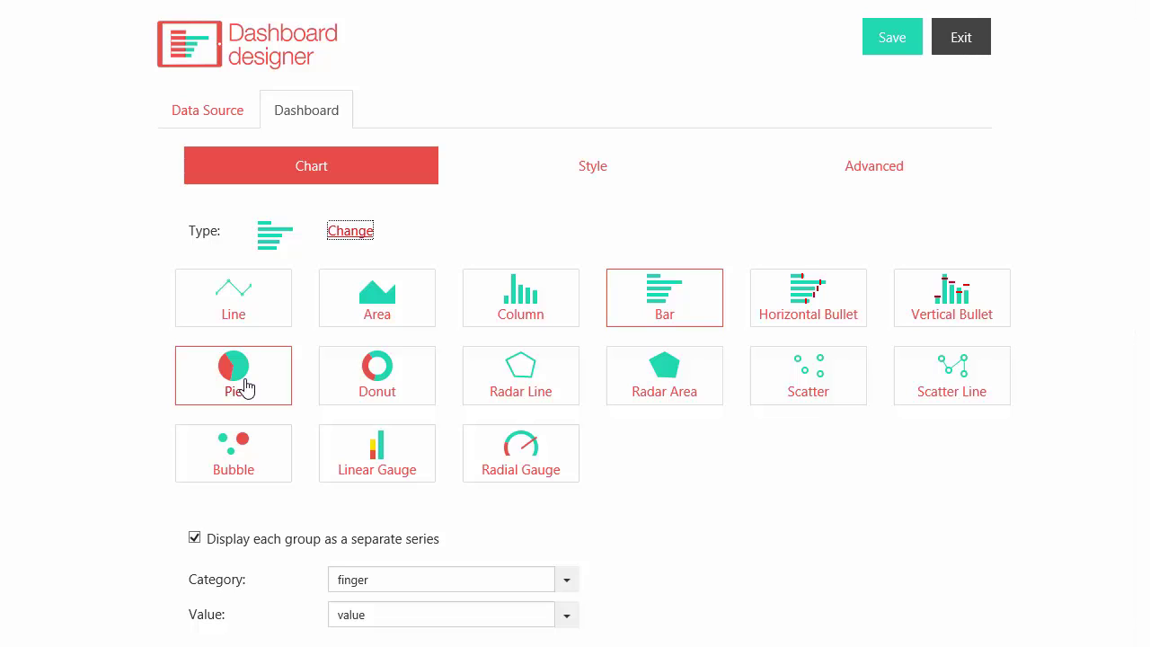
click(247, 387)
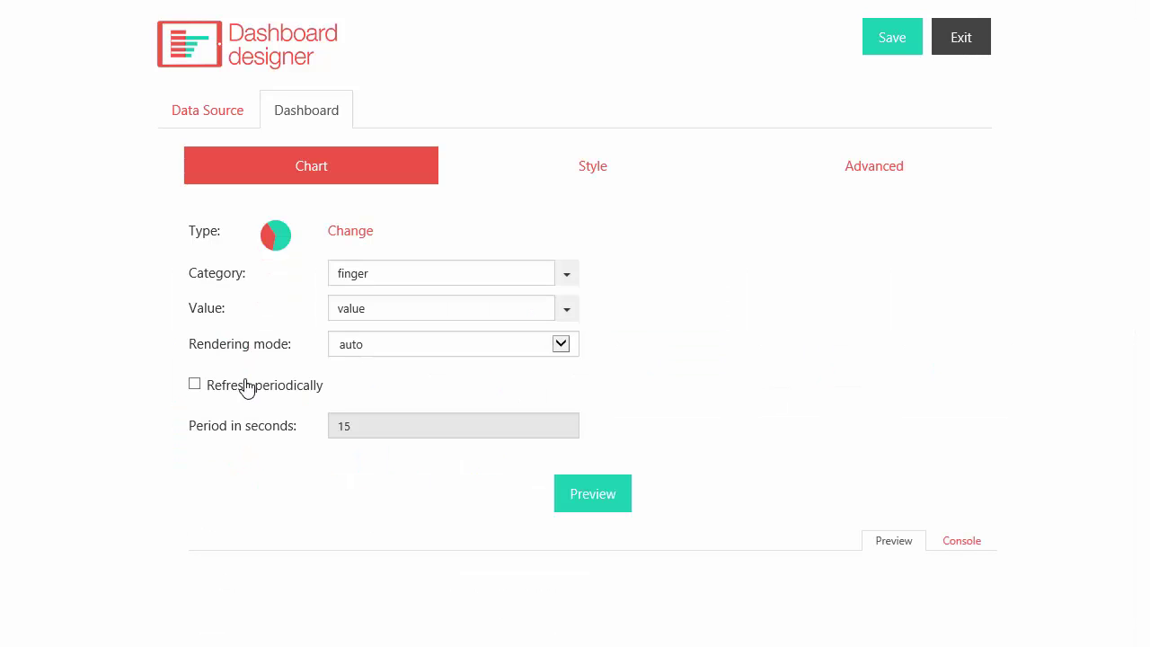
click(574, 280)
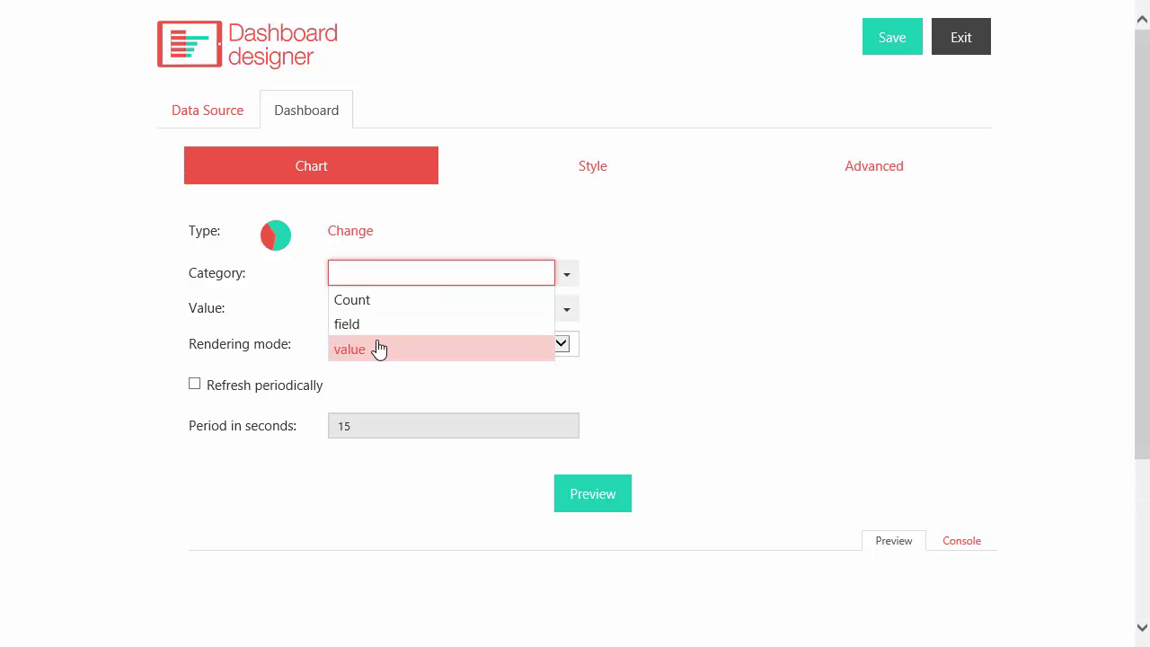
click(379, 348)
click(567, 310)
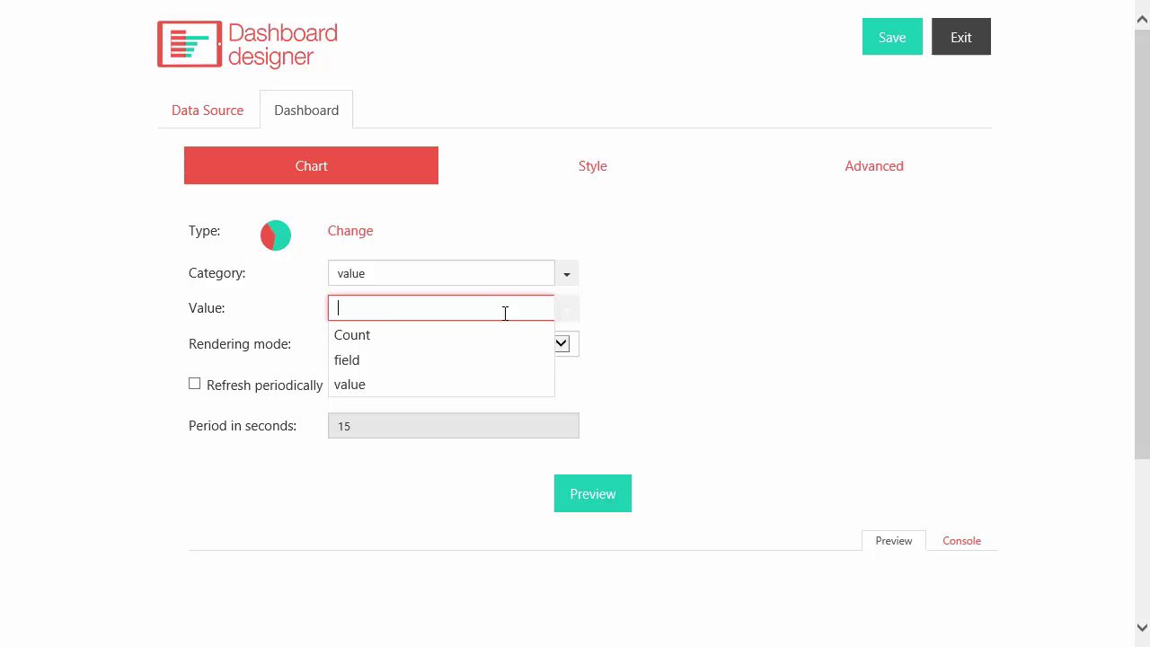
click(350, 337)
click(585, 505)
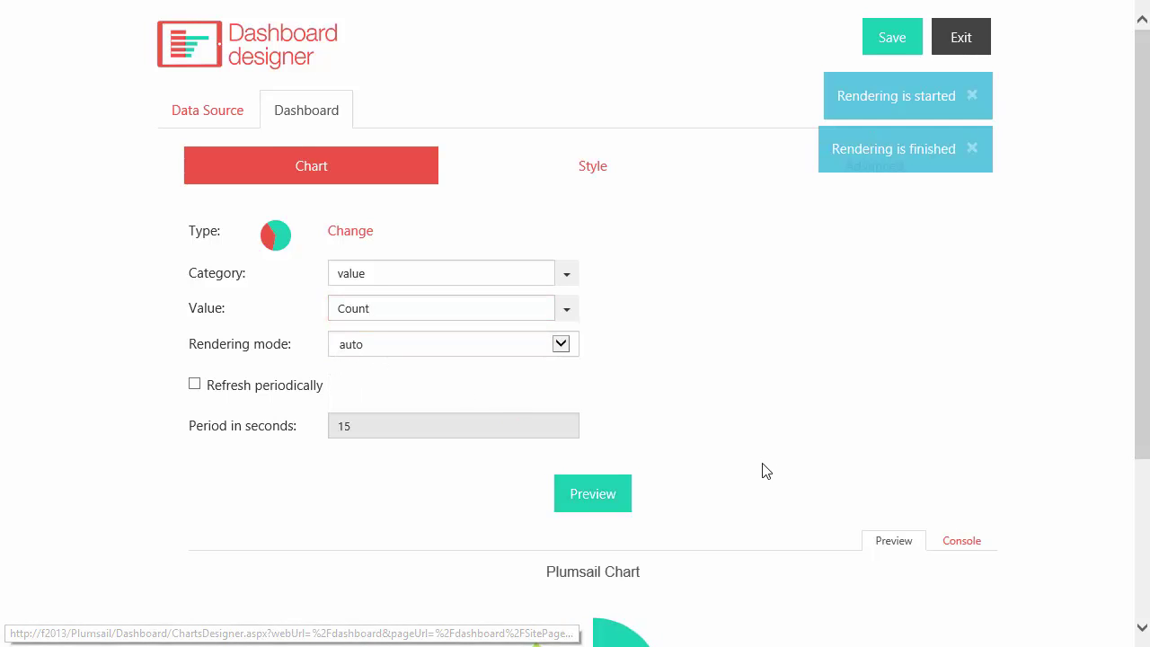
Examine the pie chart's slice values and toggle the Completed and Deferred slices off and on again
scroll(763, 467, down, 3)
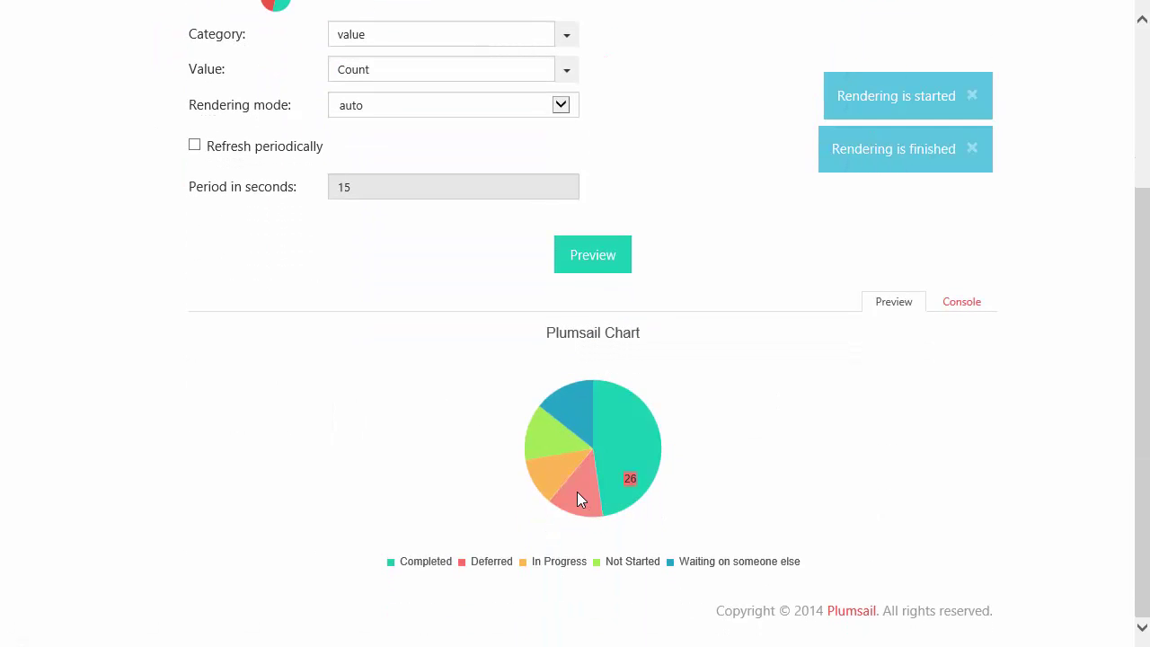
mouse_move(647, 491)
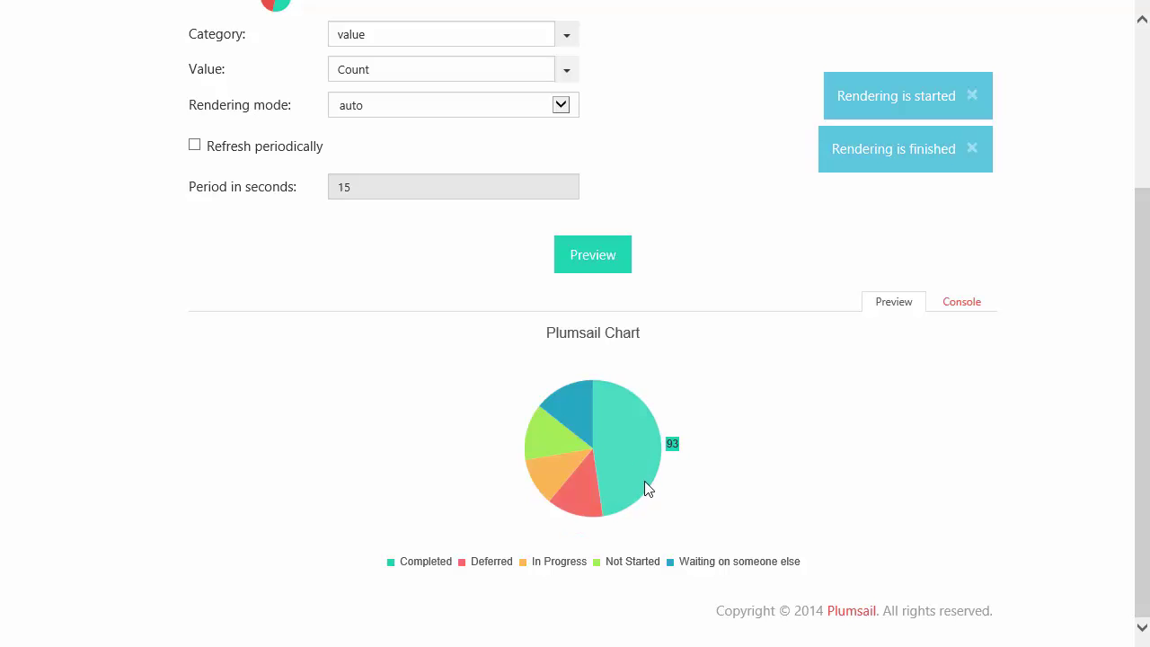
click(420, 561)
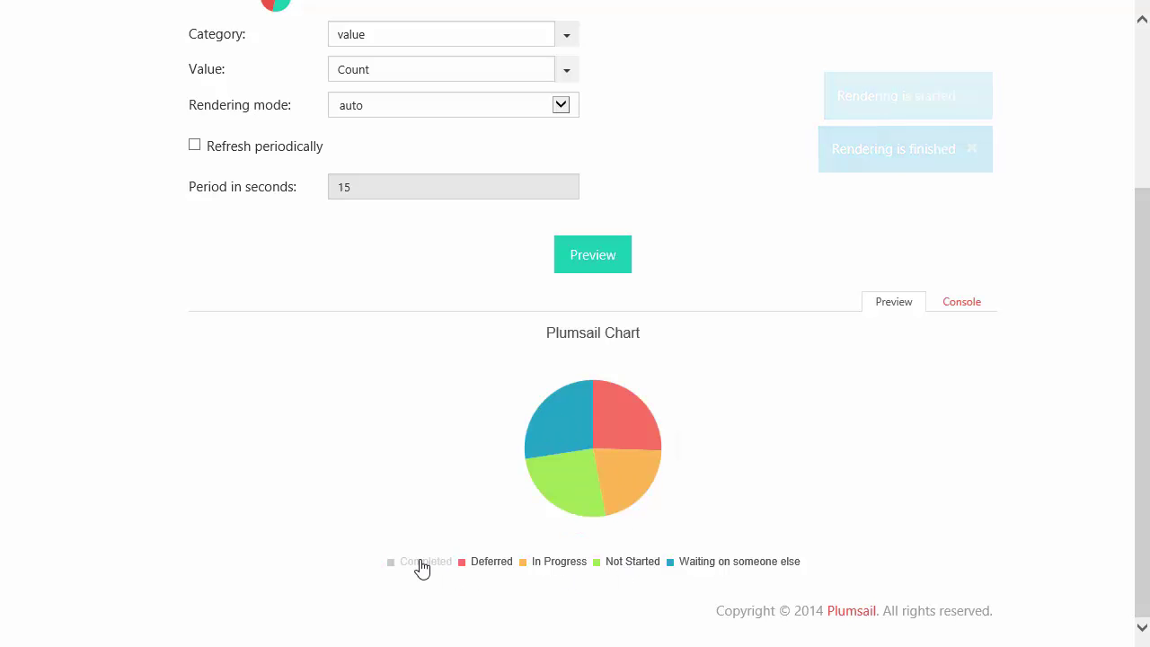
click(490, 564)
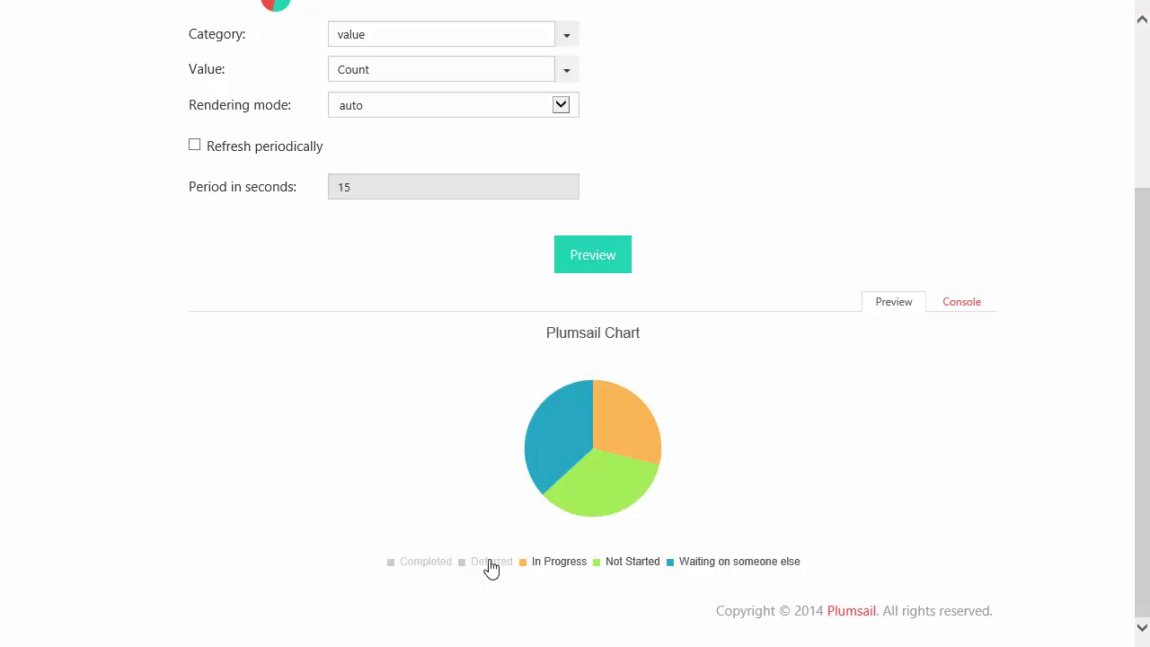
click(490, 564)
click(431, 564)
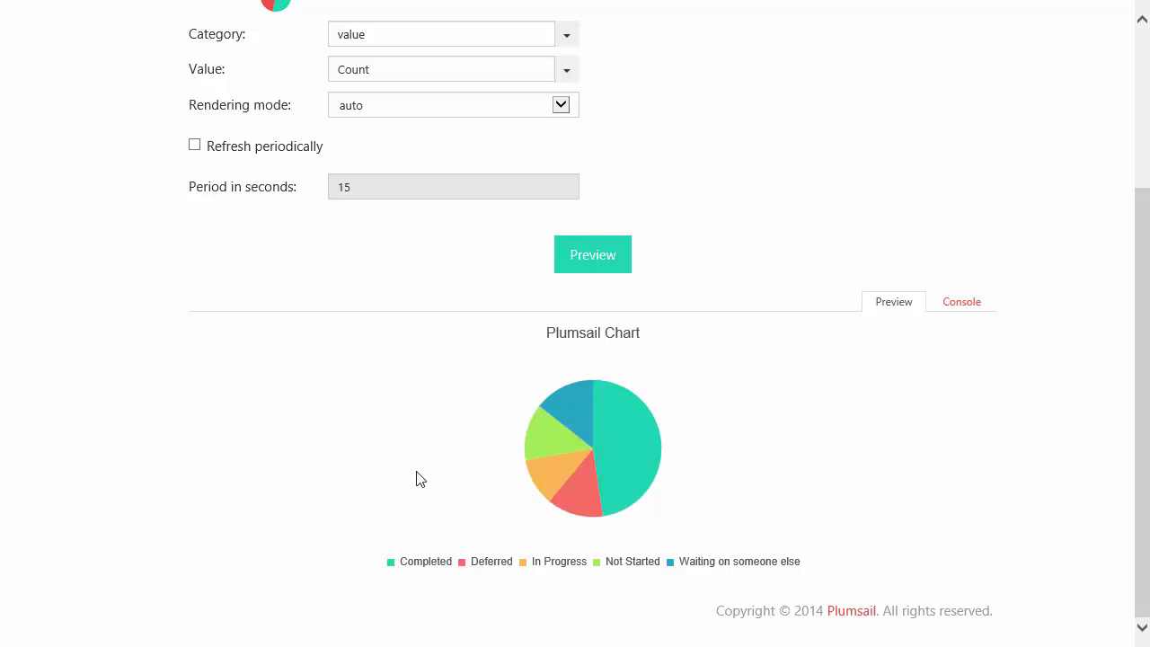
Change the chart to a bar chart showing each group as a separate series, with category Assigned To and value ID
scroll(416, 478, up, 3)
click(350, 237)
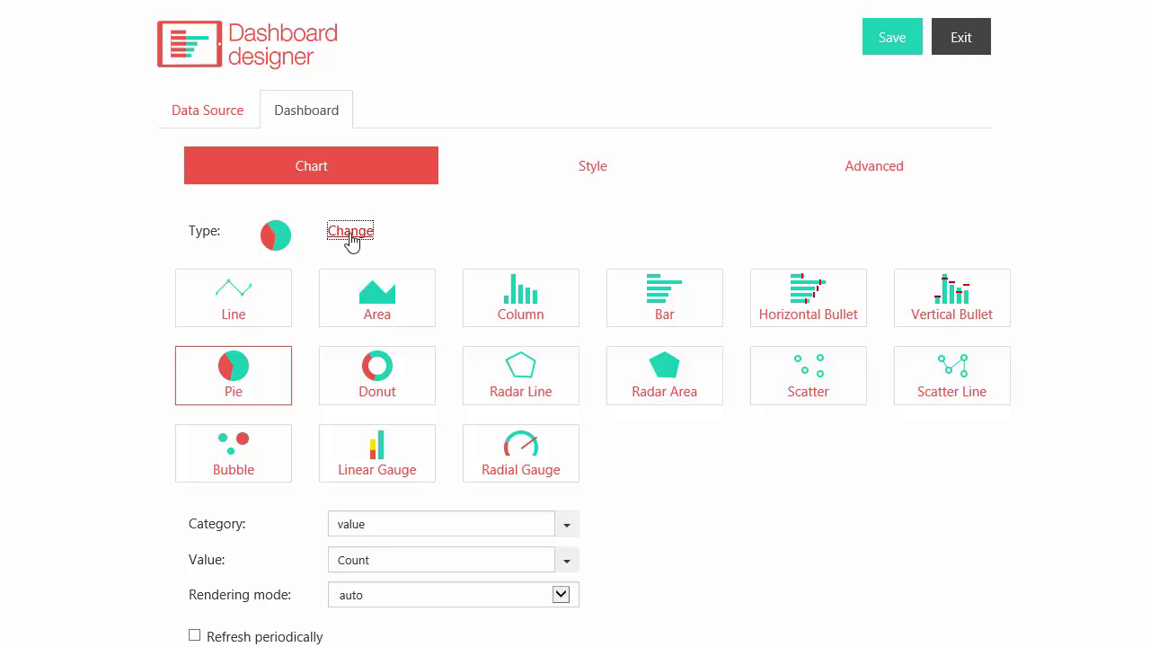
click(690, 307)
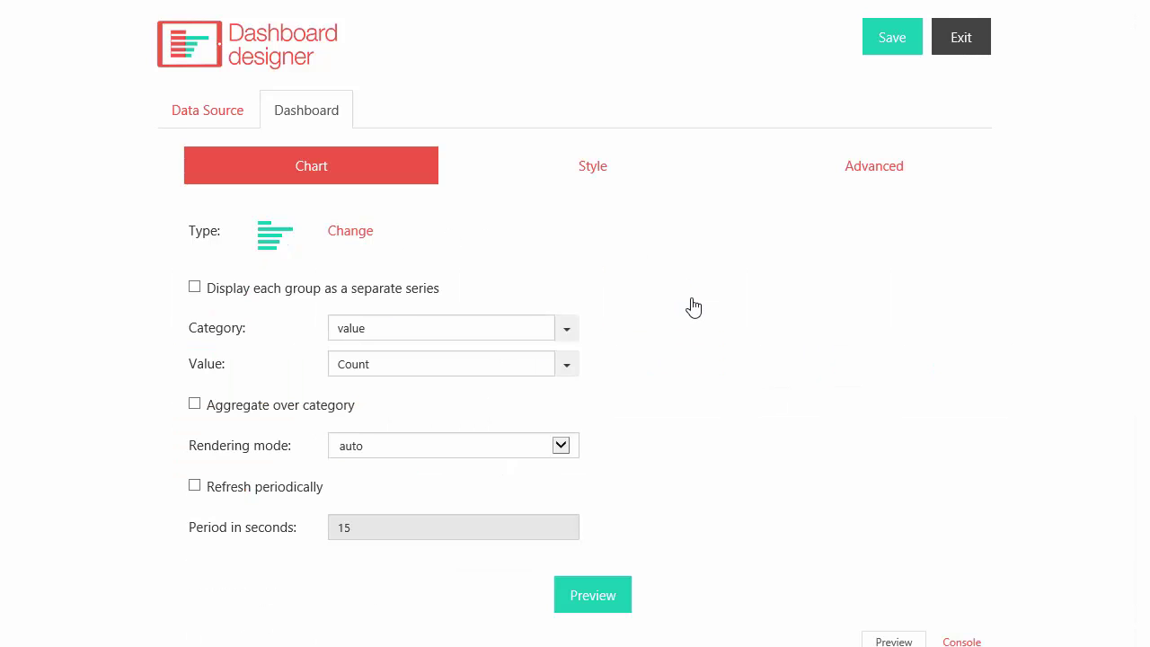
click(392, 293)
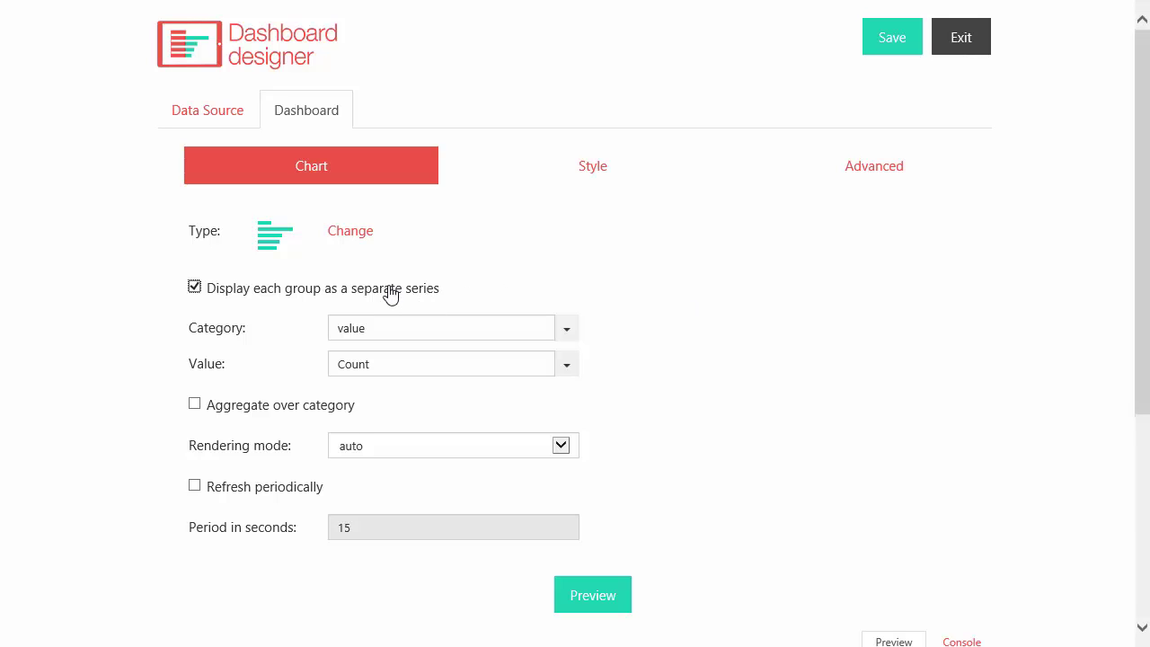
click(567, 330)
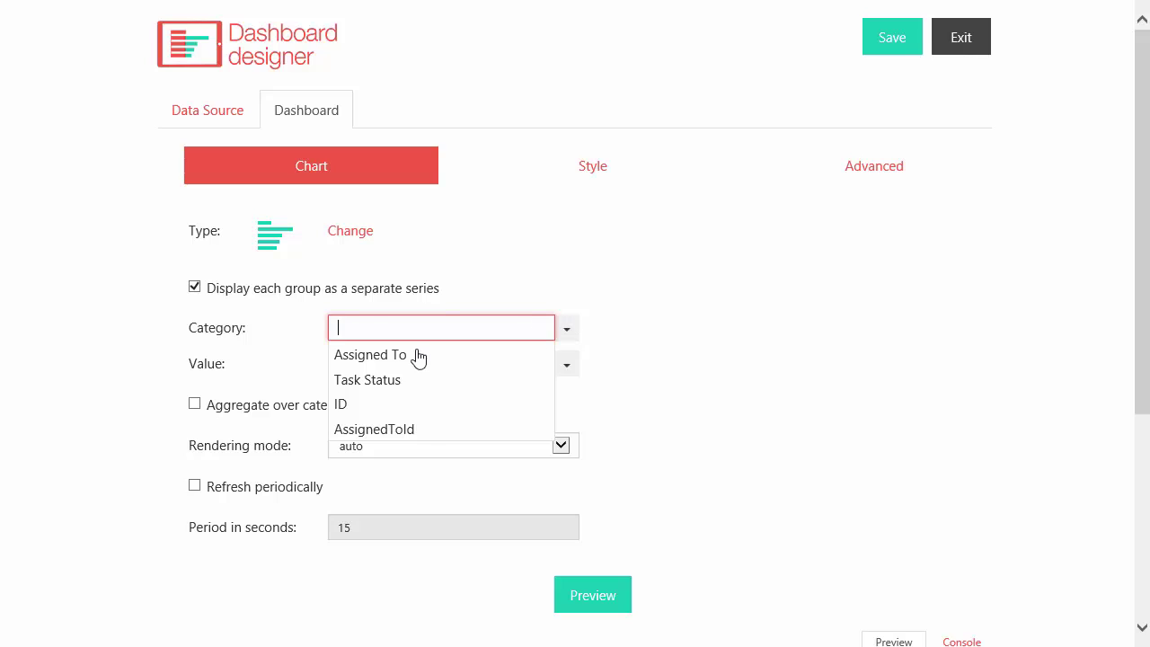
click(406, 357)
click(559, 368)
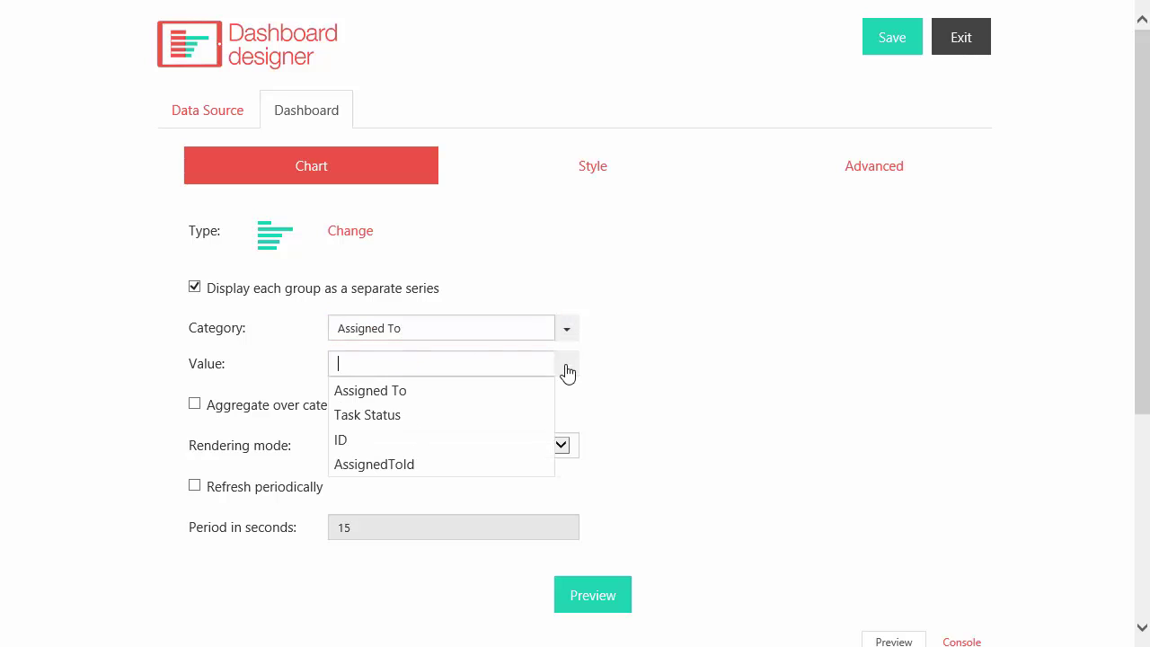
click(439, 441)
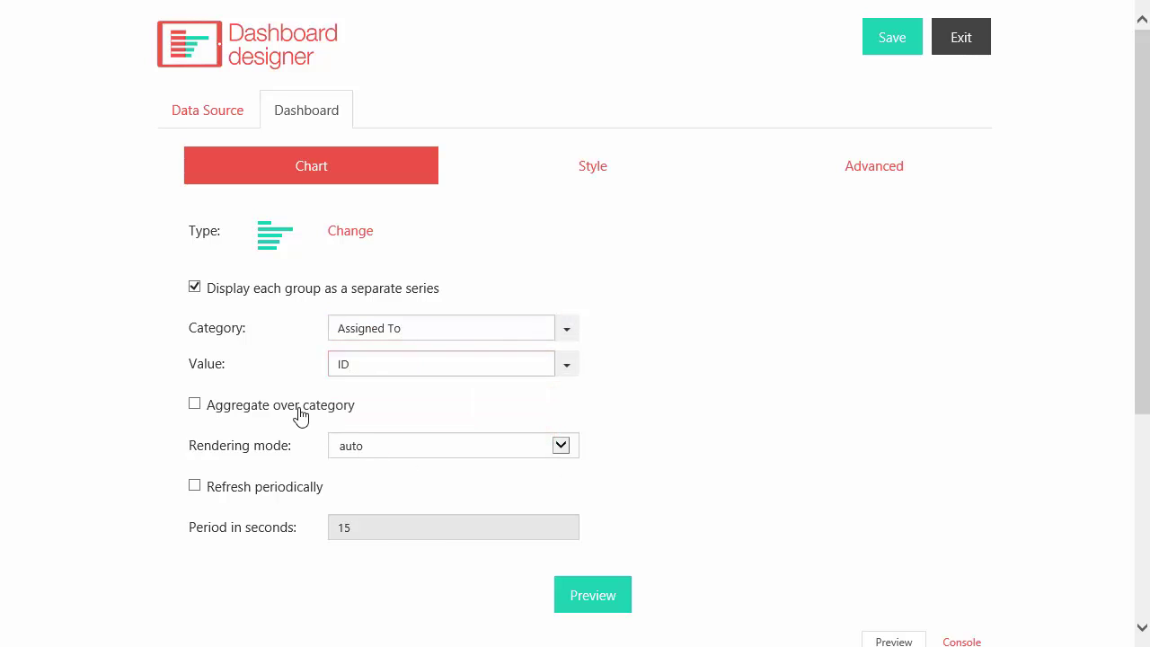
Aggregate the bar chart over category with the count function and unit fit, and render its preview
click(303, 412)
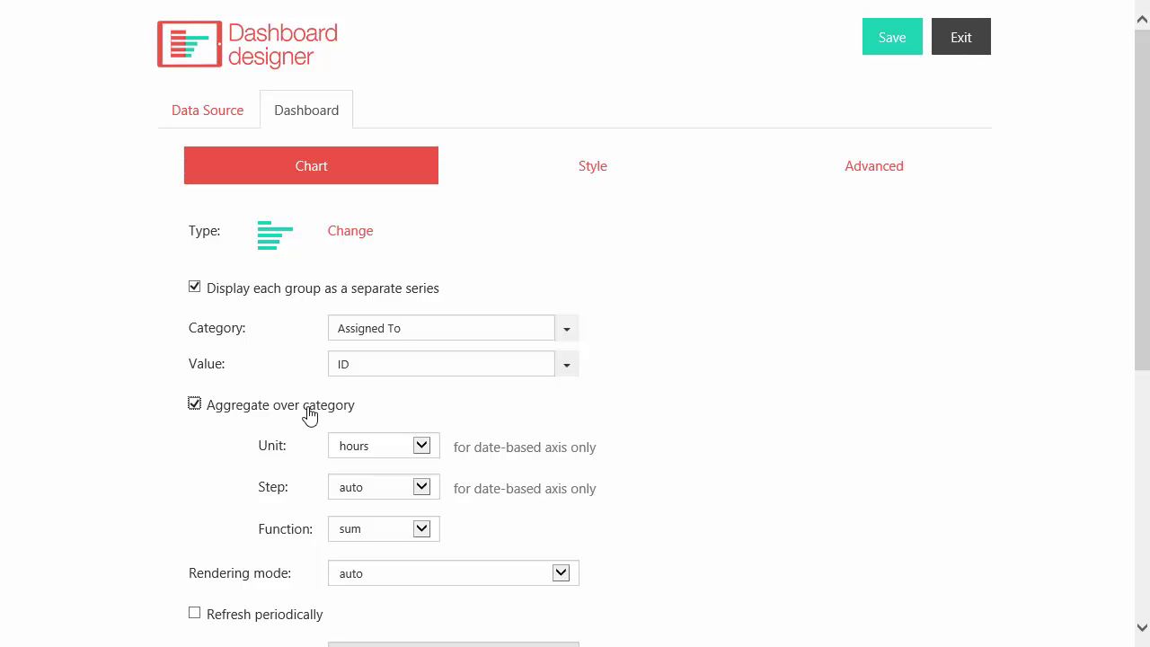
click(422, 530)
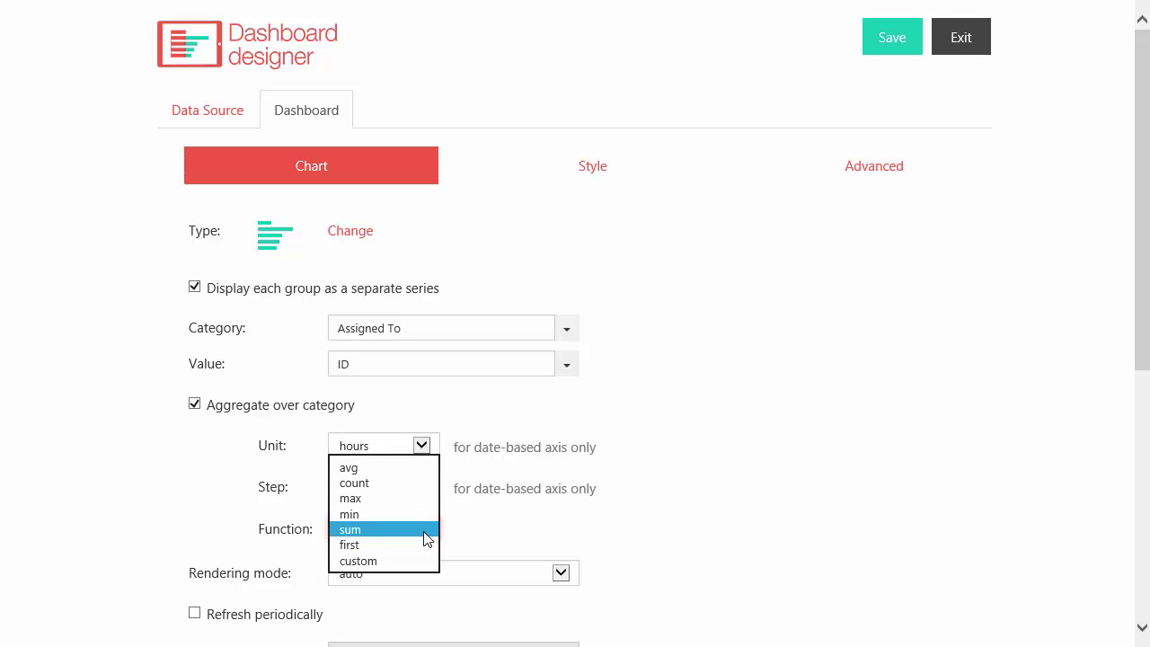
click(360, 482)
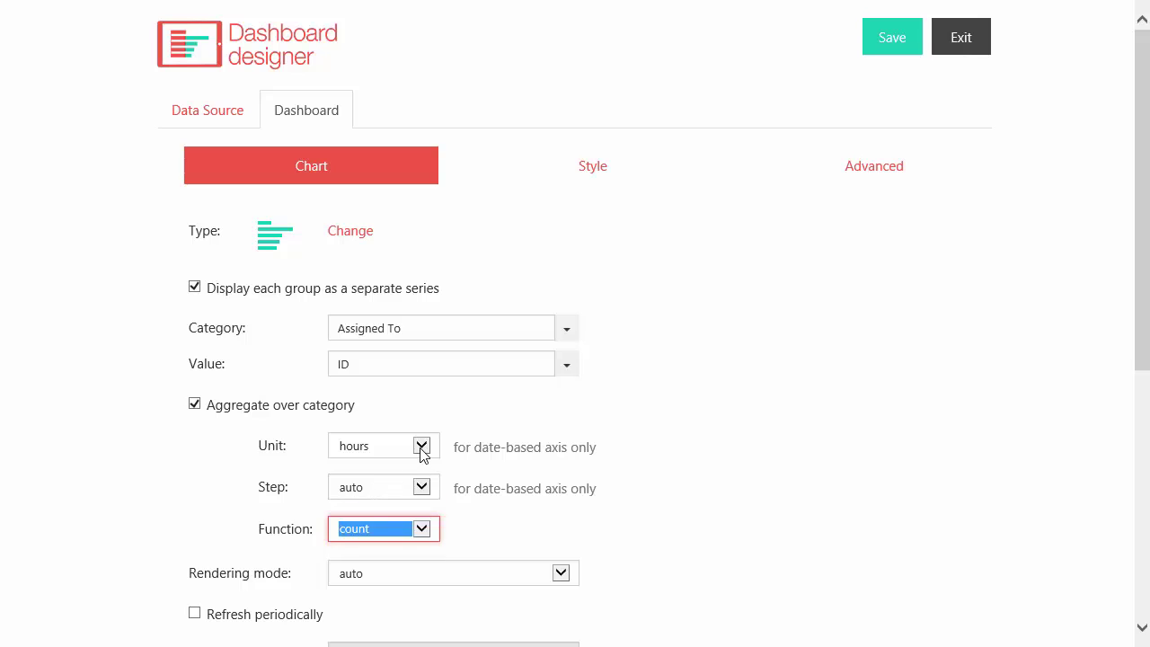
click(421, 446)
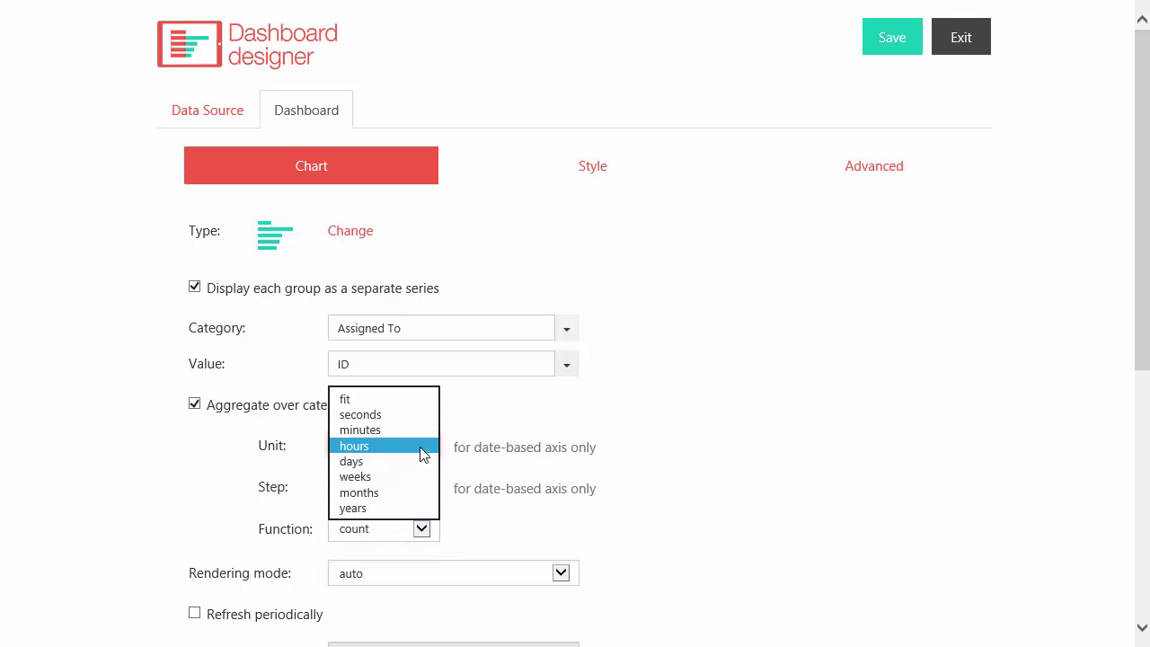
click(407, 460)
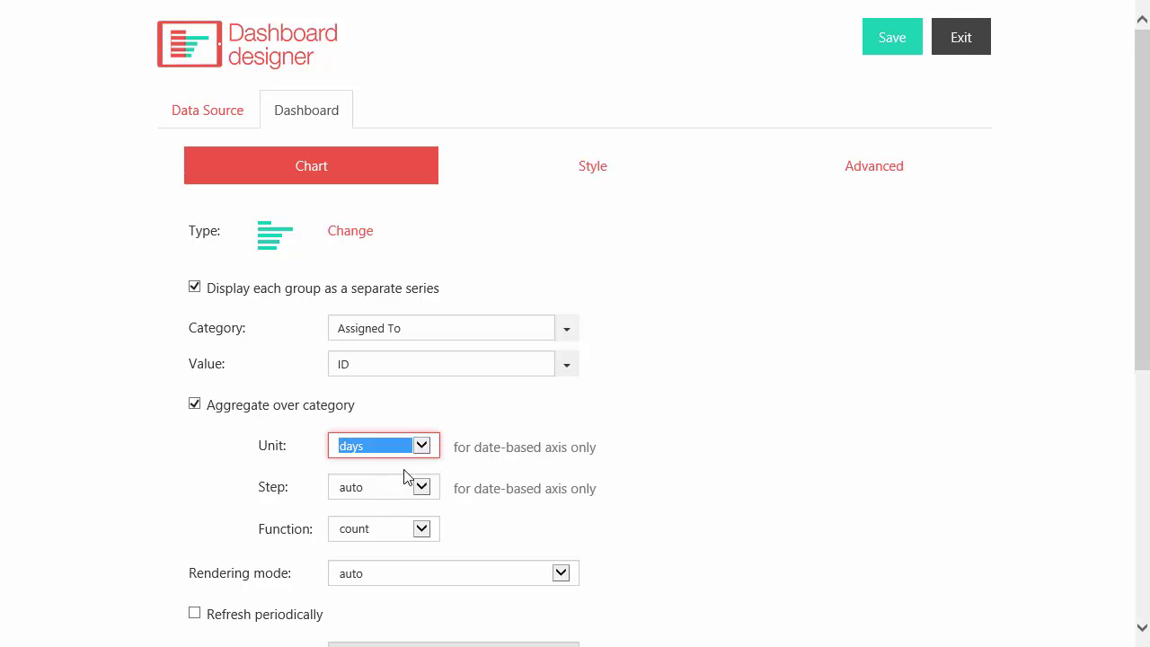
click(417, 454)
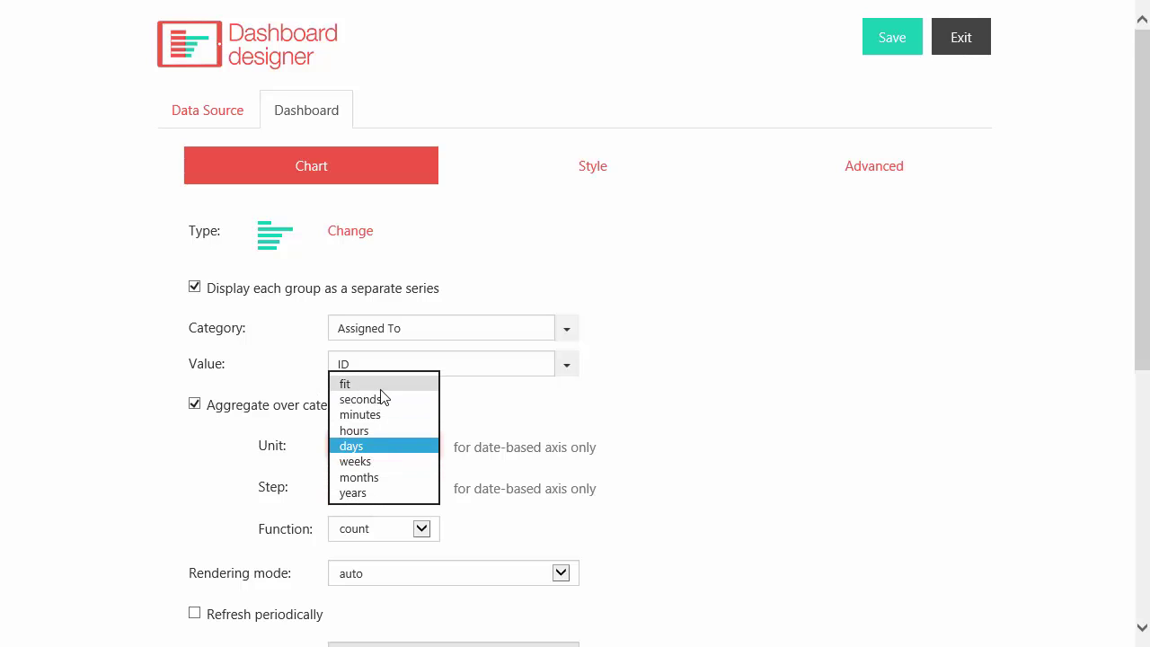
click(380, 385)
scroll(628, 464, down, 1)
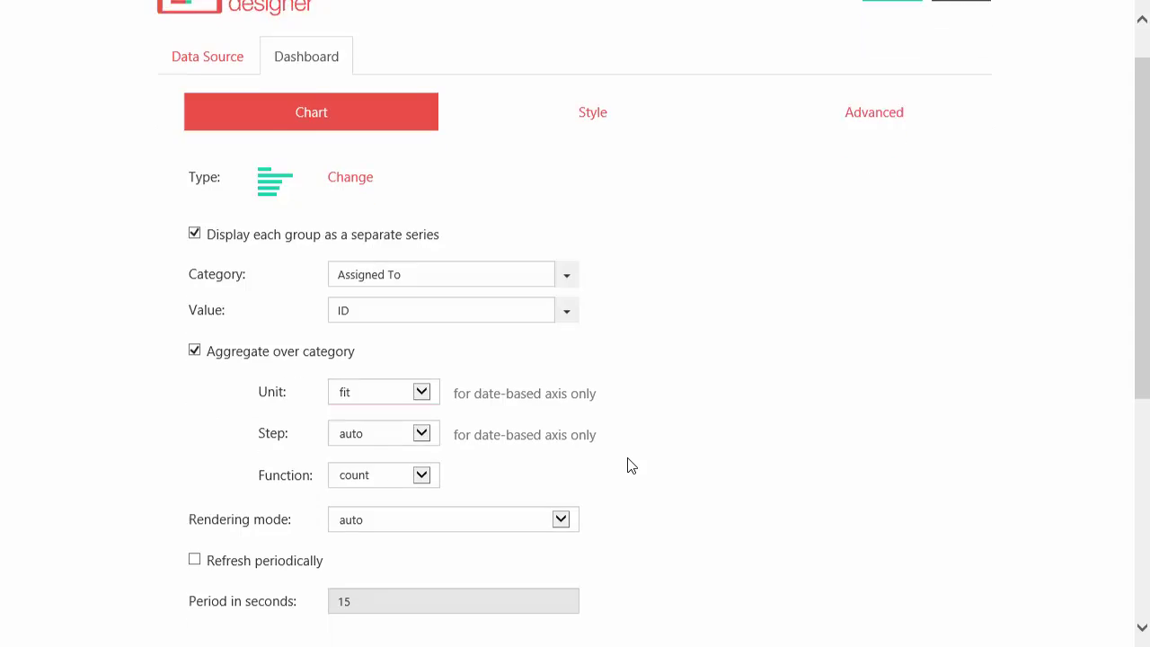
scroll(628, 464, down, 3)
click(611, 441)
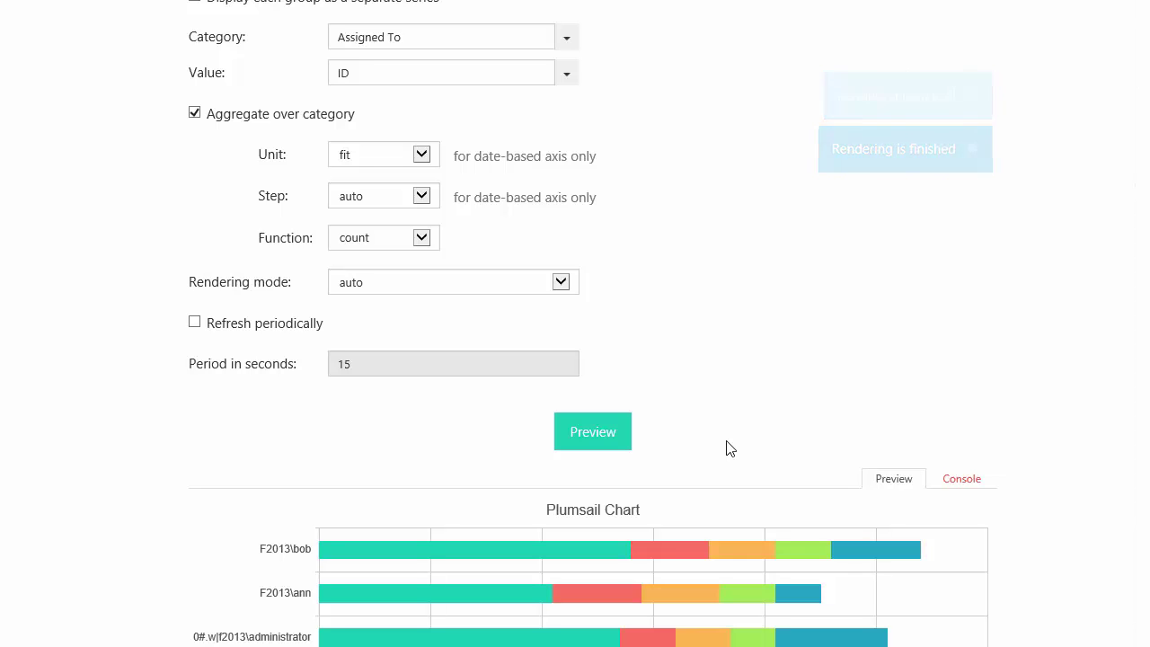
Turn off series stacking in the chart's style settings and render the preview
scroll(730, 448, up, 5)
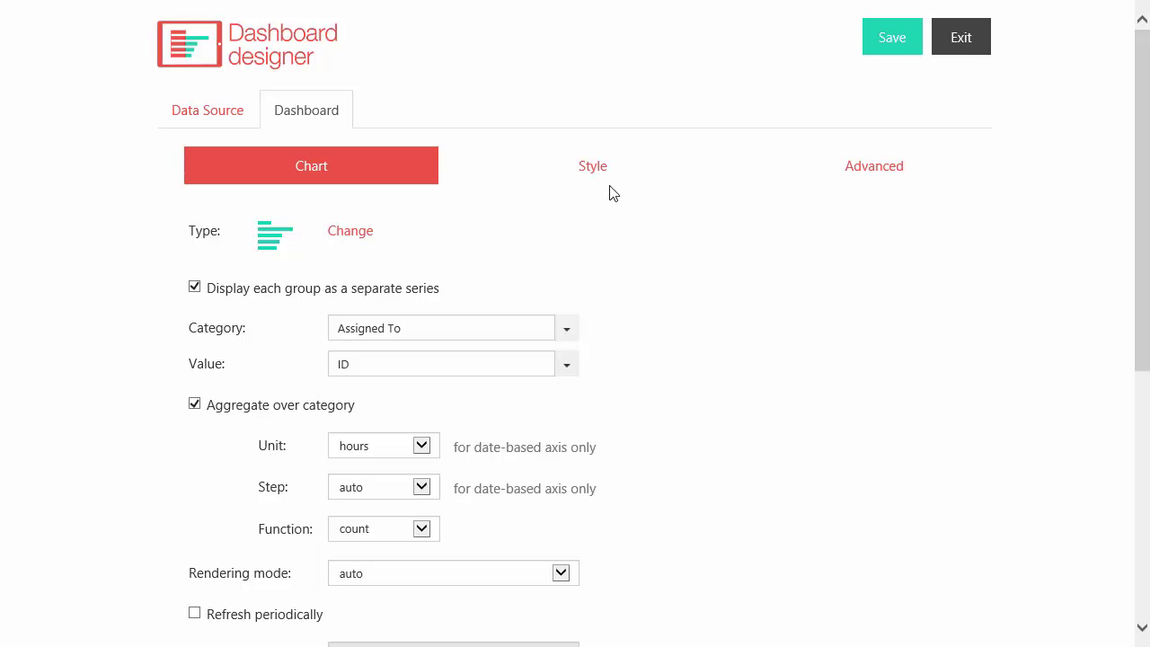
click(602, 175)
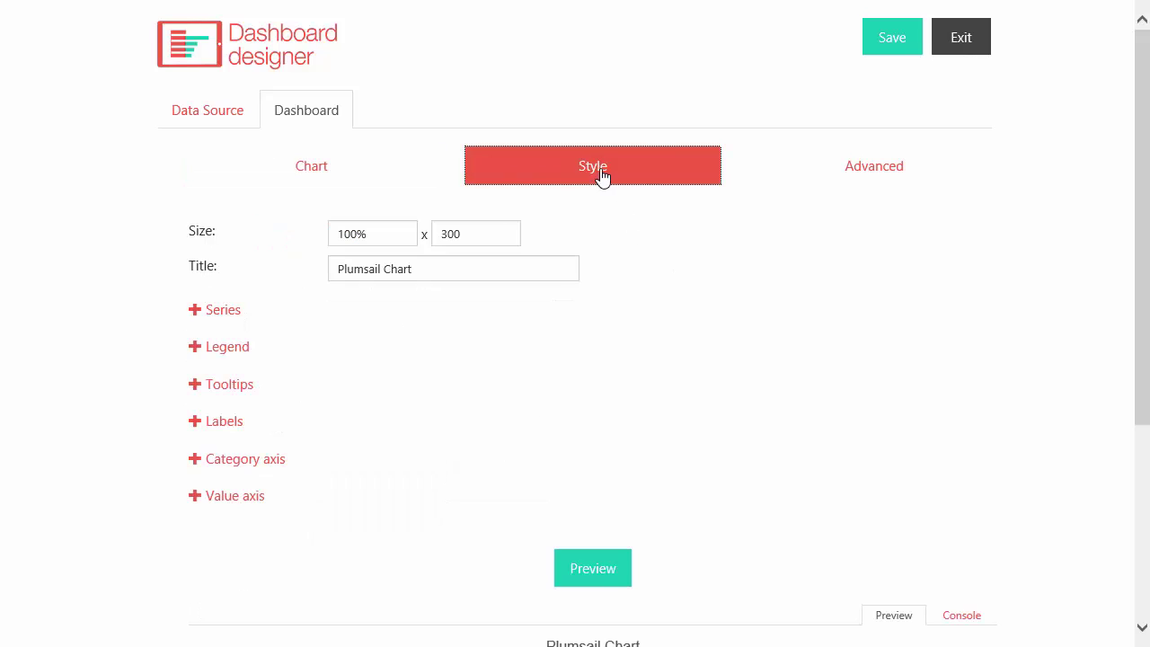
click(224, 320)
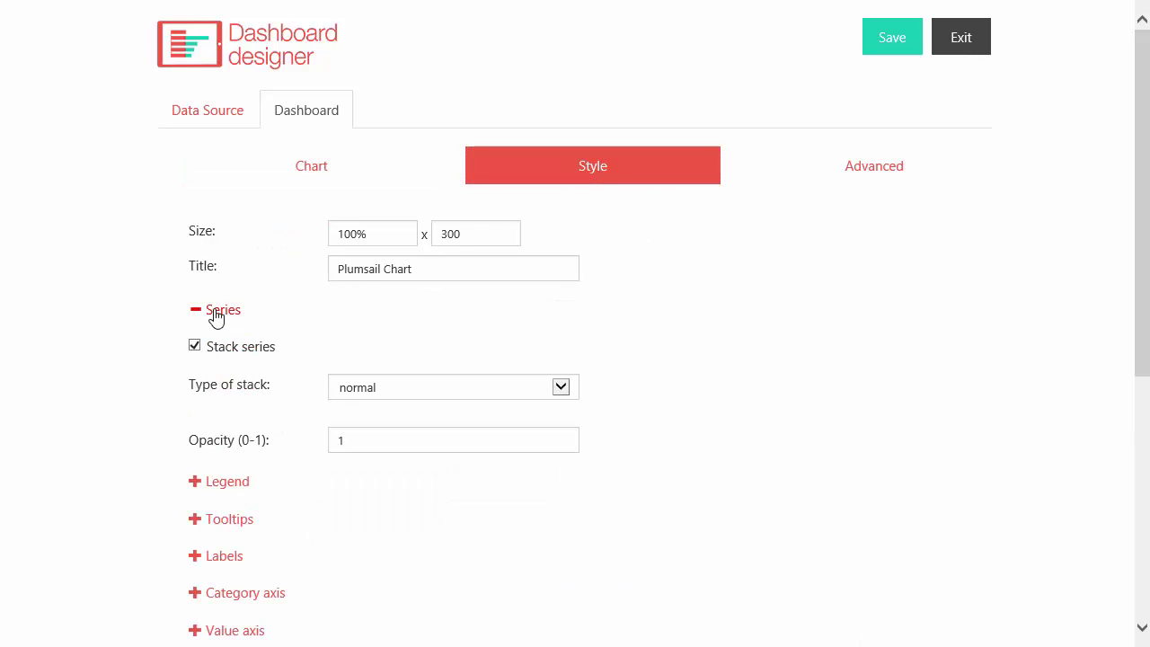
click(229, 353)
scroll(437, 449, down, 5)
click(606, 326)
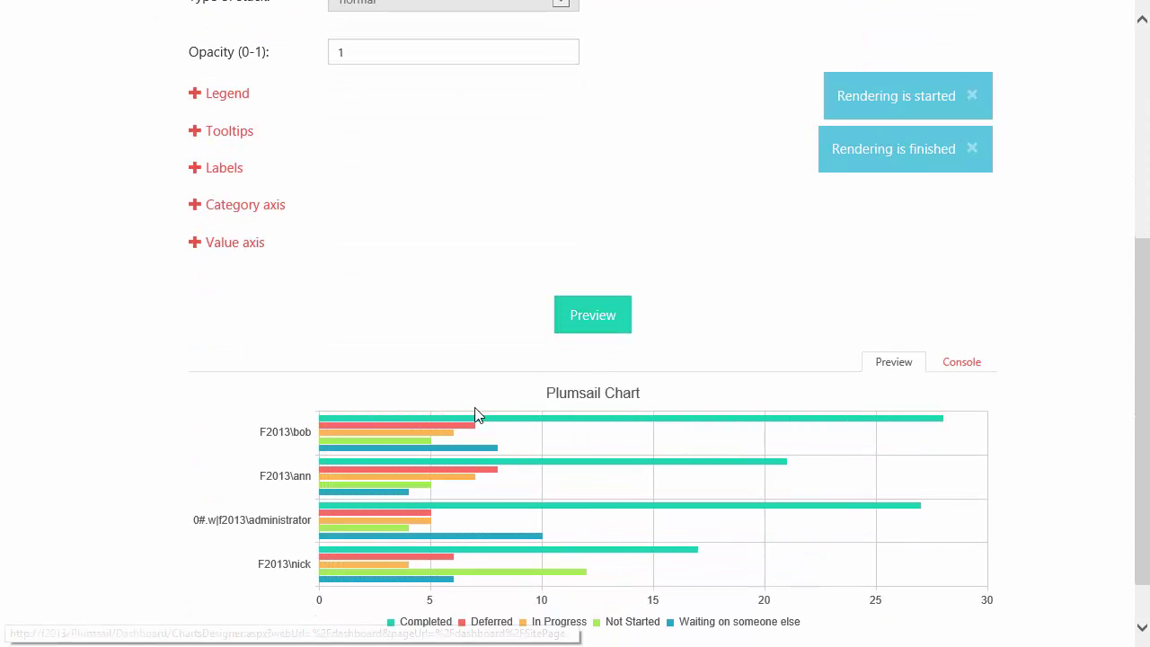
Hide the Completed, Deferred and In Progress series in the preview, and show In Progress and Deferred again
click(429, 622)
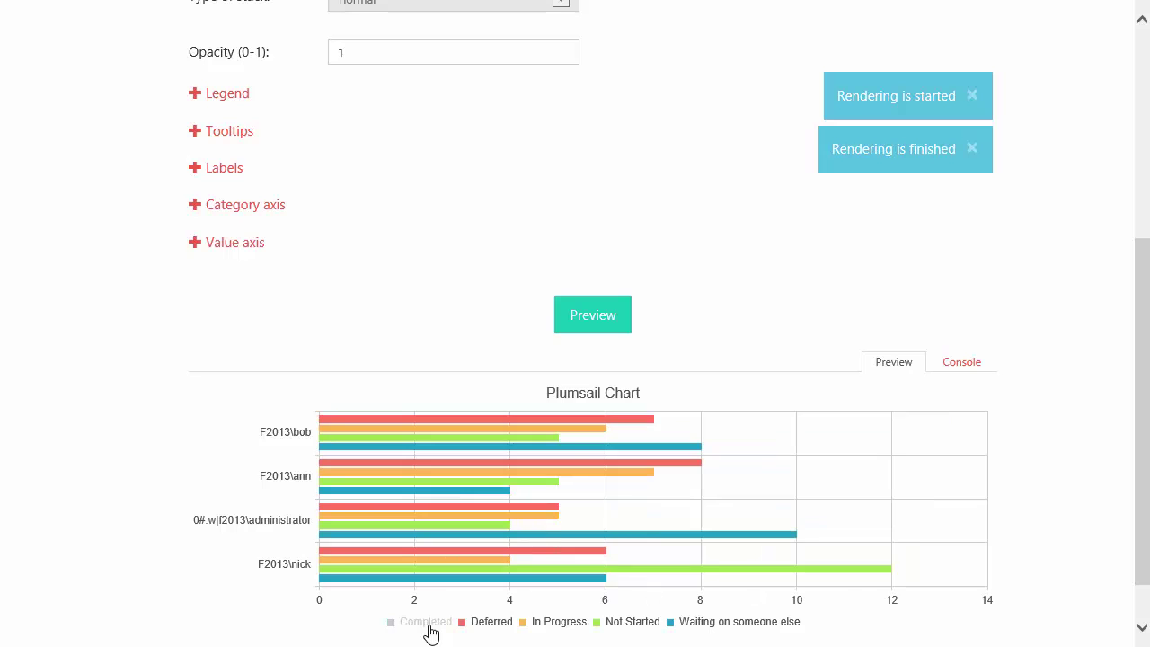
click(489, 622)
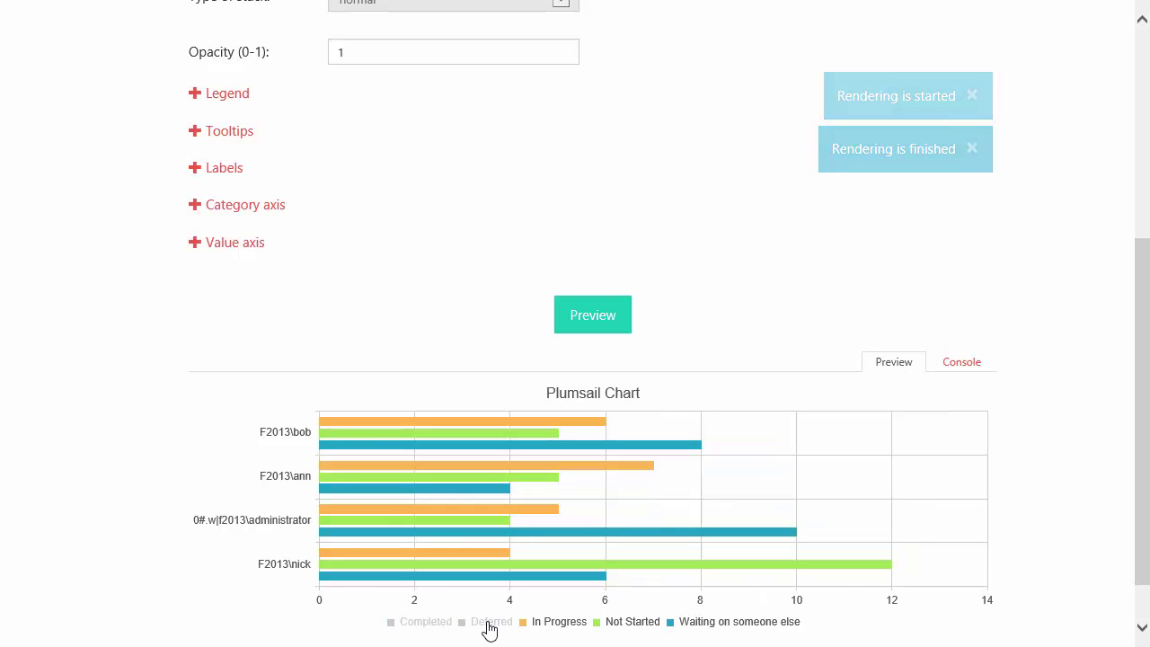
click(553, 623)
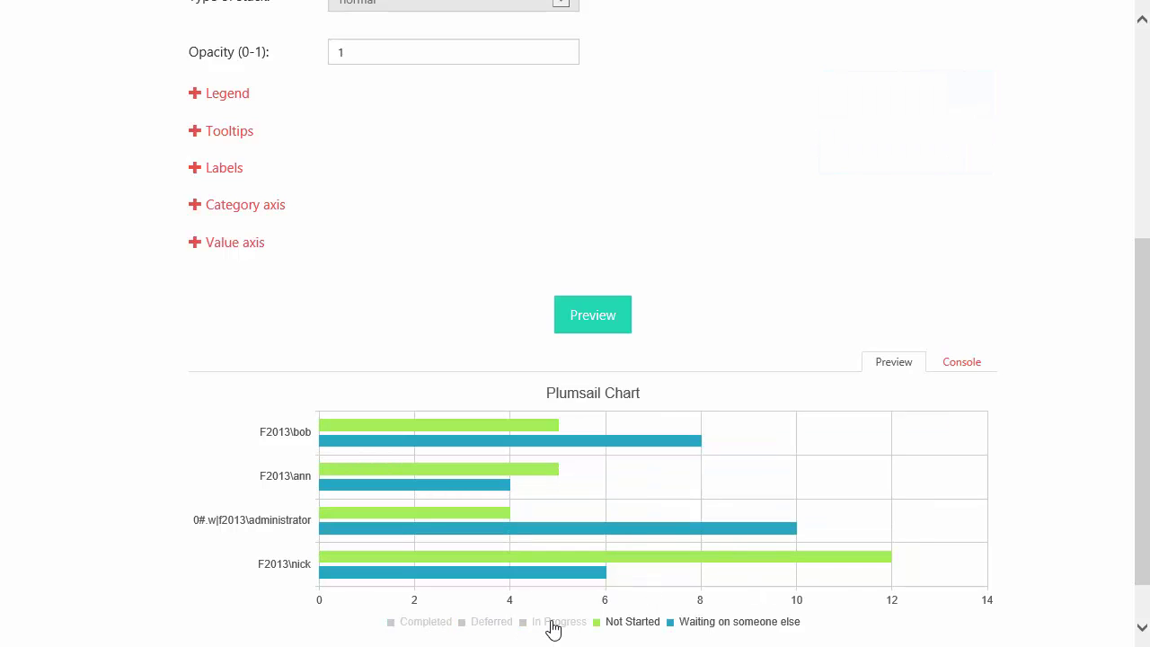
click(553, 624)
click(498, 622)
Turn series stacking back on for the chart
scroll(508, 611, up, 3)
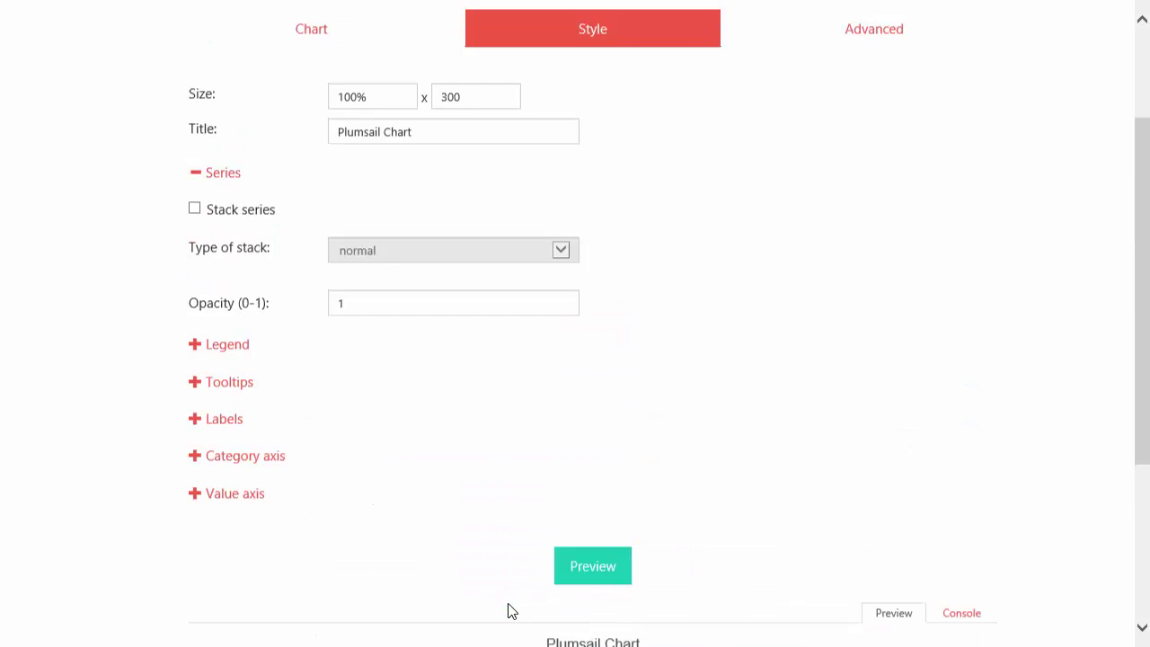
scroll(508, 611, up, 2)
click(251, 353)
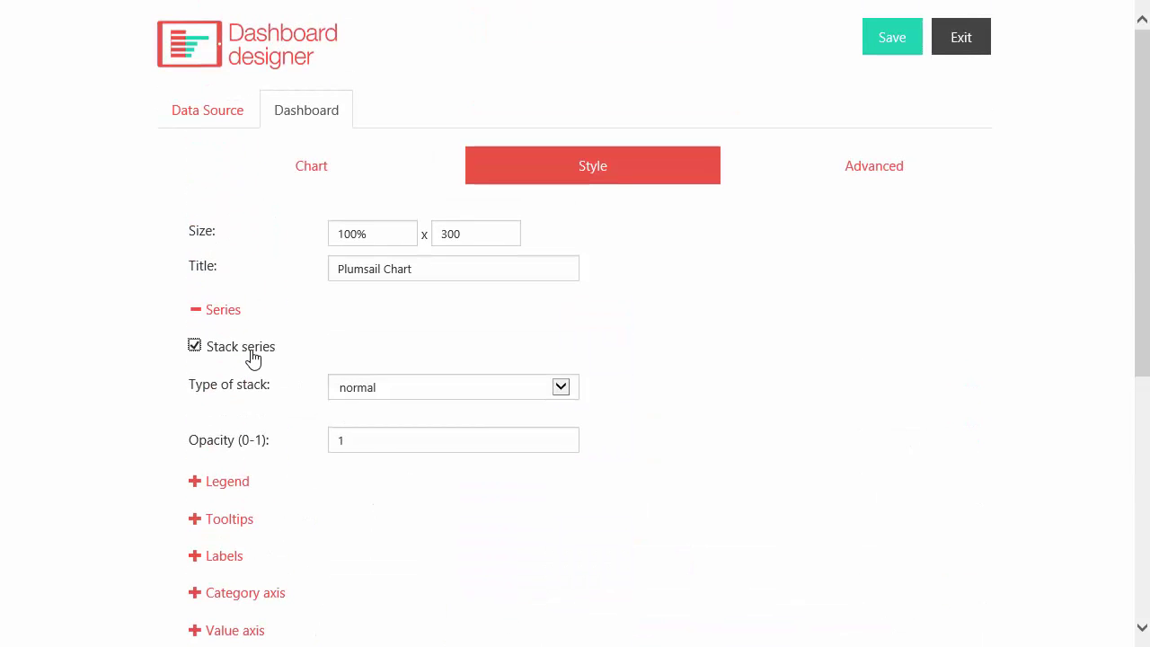
Title the chart "All Tasks by Users", and save it before exiting the designer
click(440, 269)
drag(469, 266, 316, 278)
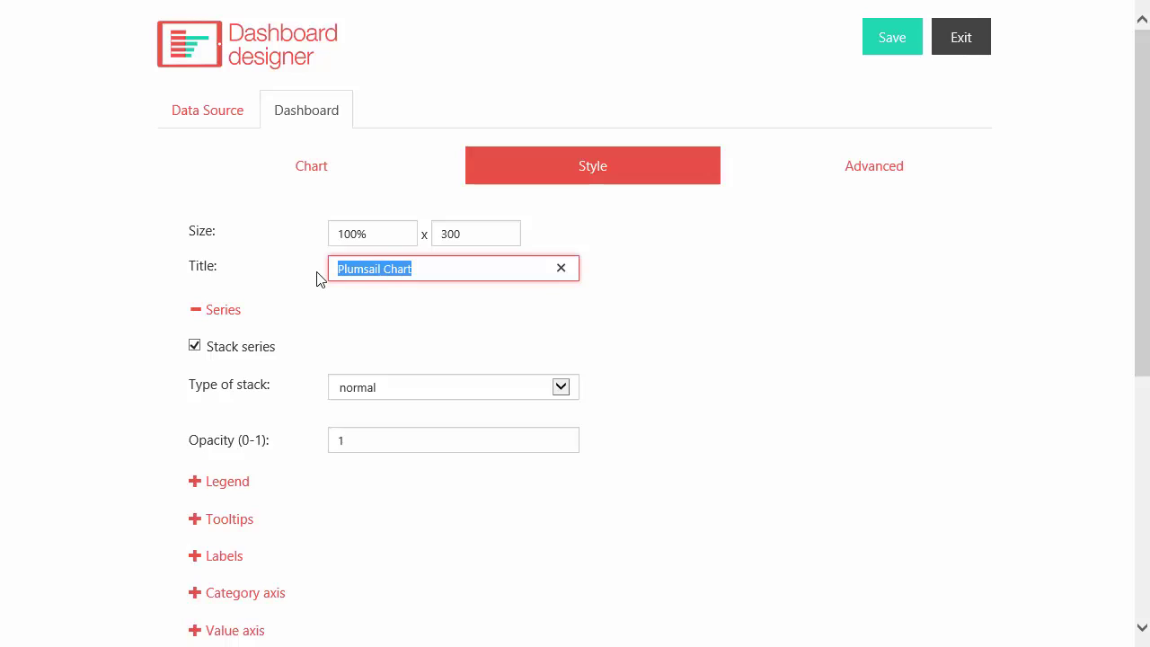
text(All)
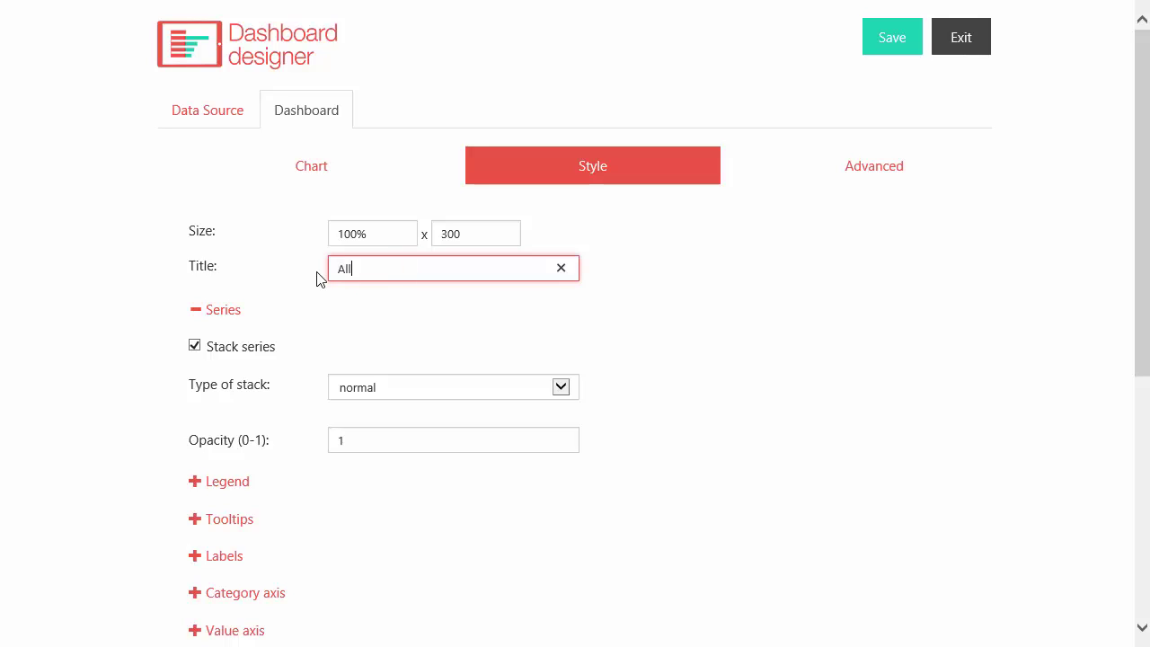
text( Tasks by Users)
click(885, 45)
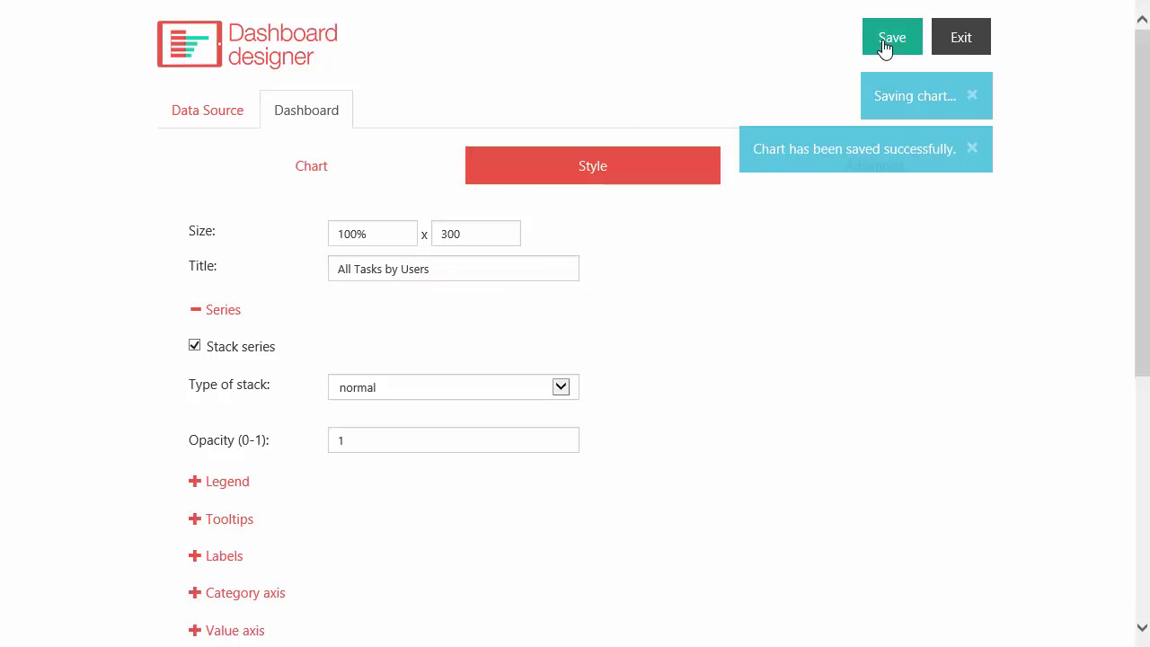
click(962, 42)
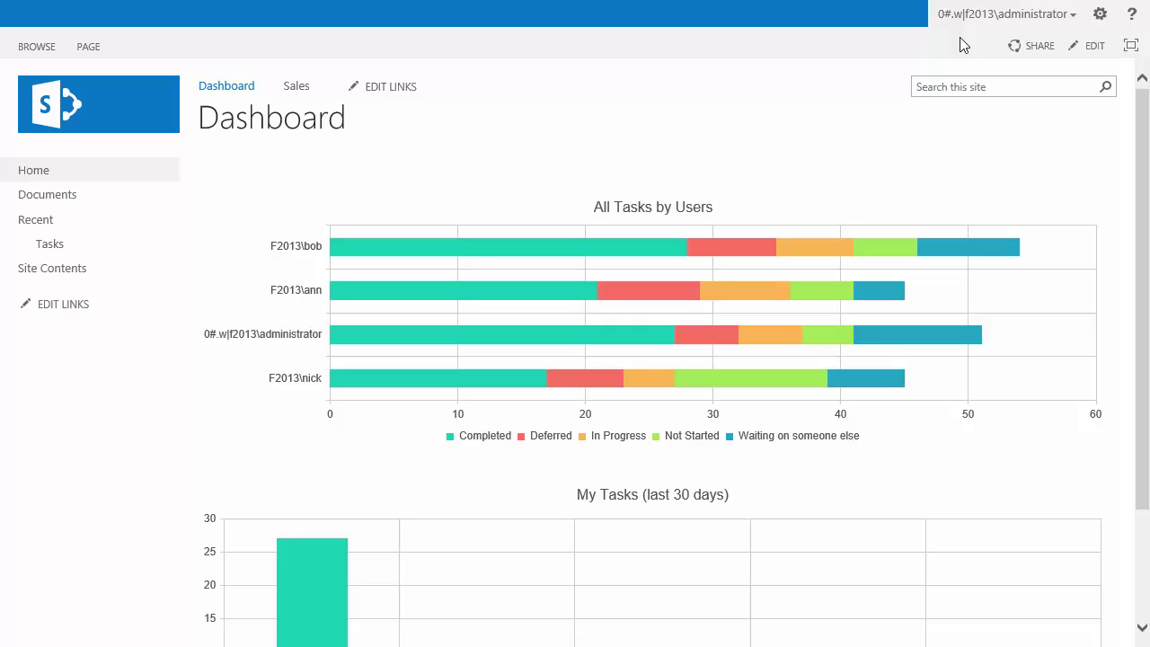
Insert another Plumsail chart on the Dashboard page and open its configuration, saving the page changes
click(88, 47)
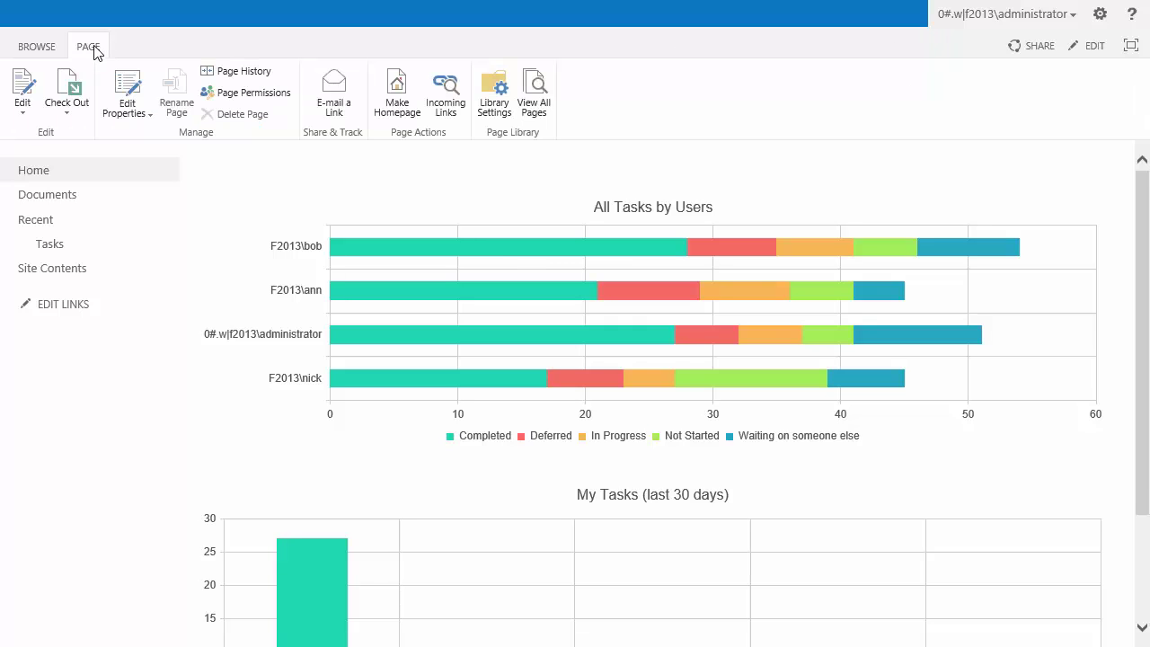
click(23, 86)
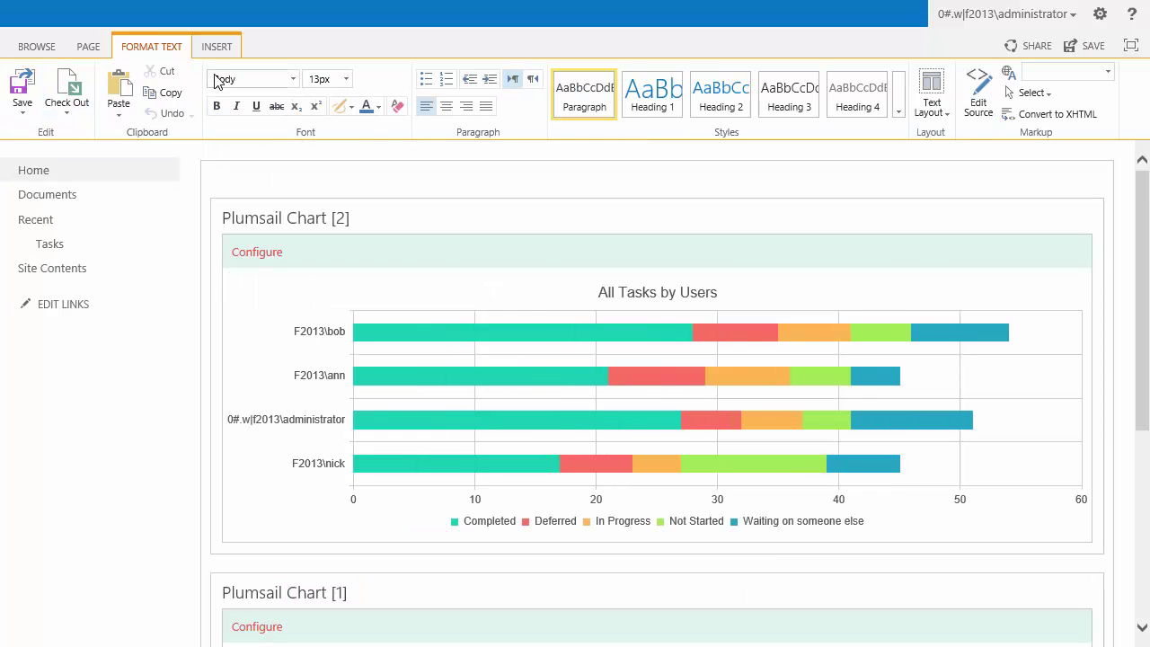
click(216, 49)
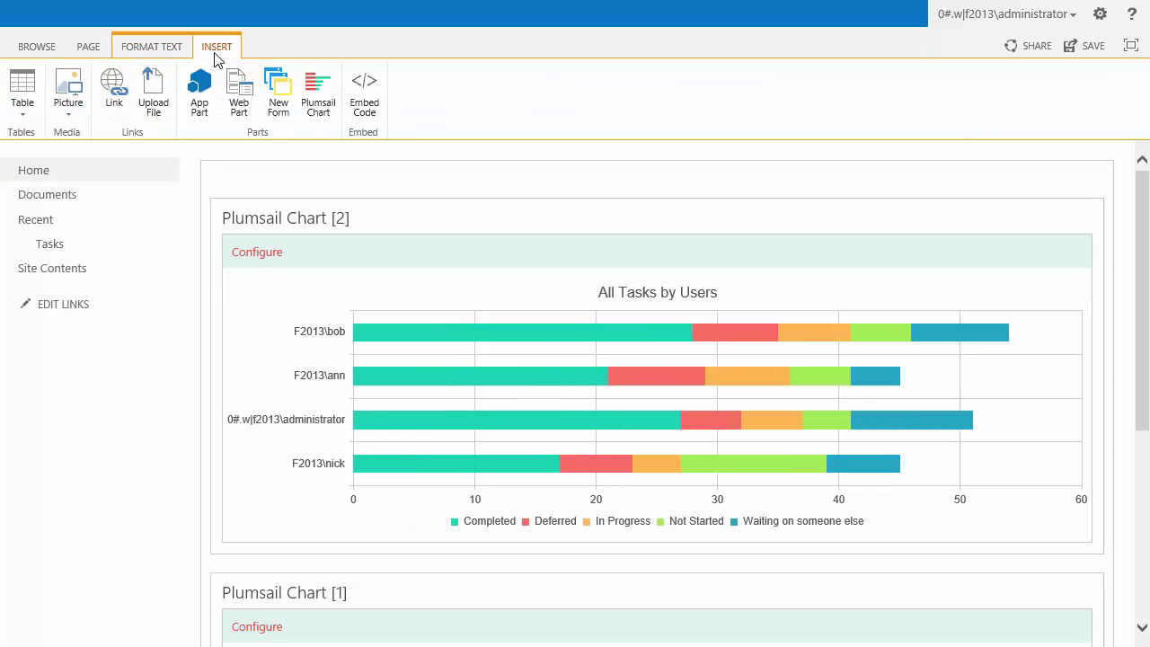
click(324, 100)
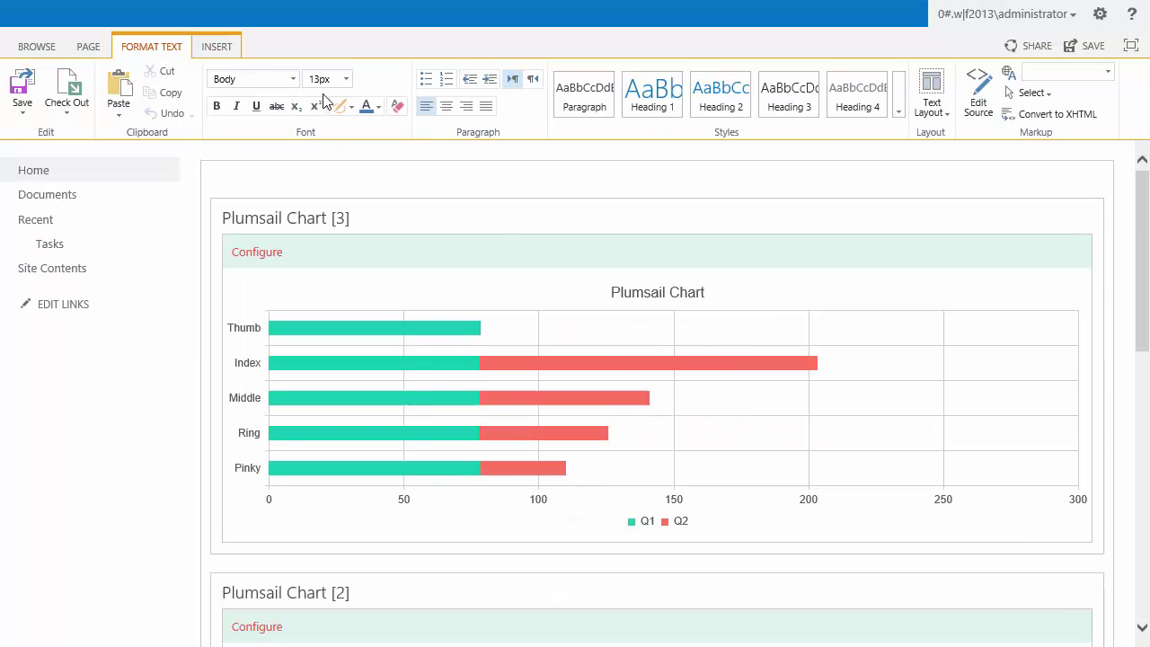
click(252, 254)
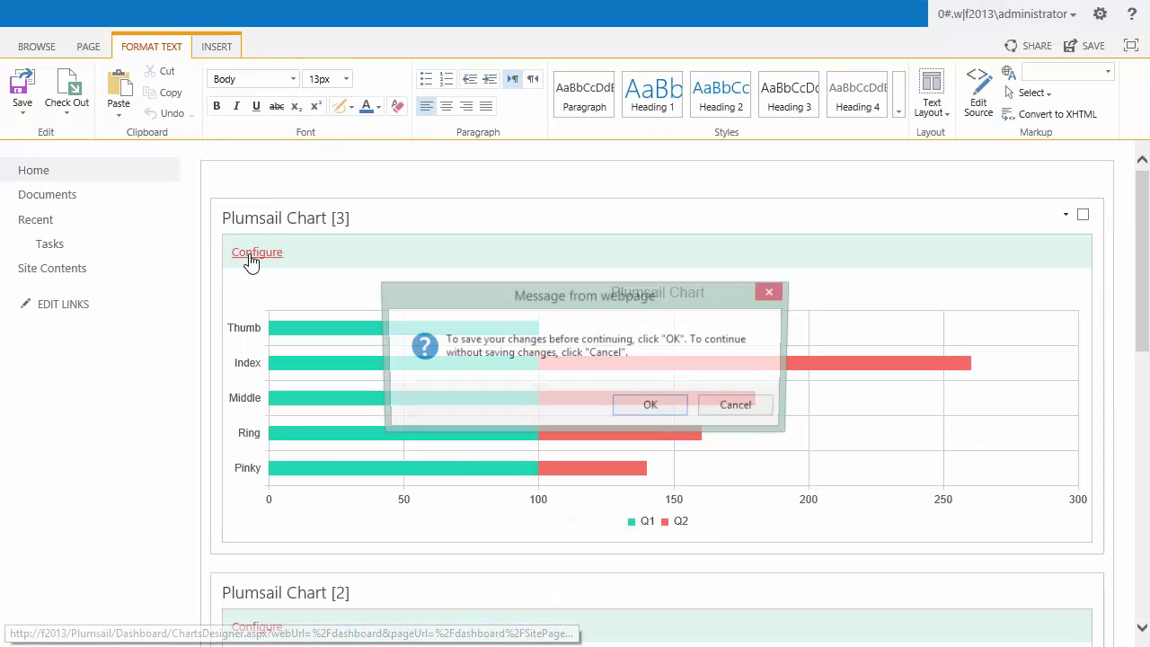
click(651, 407)
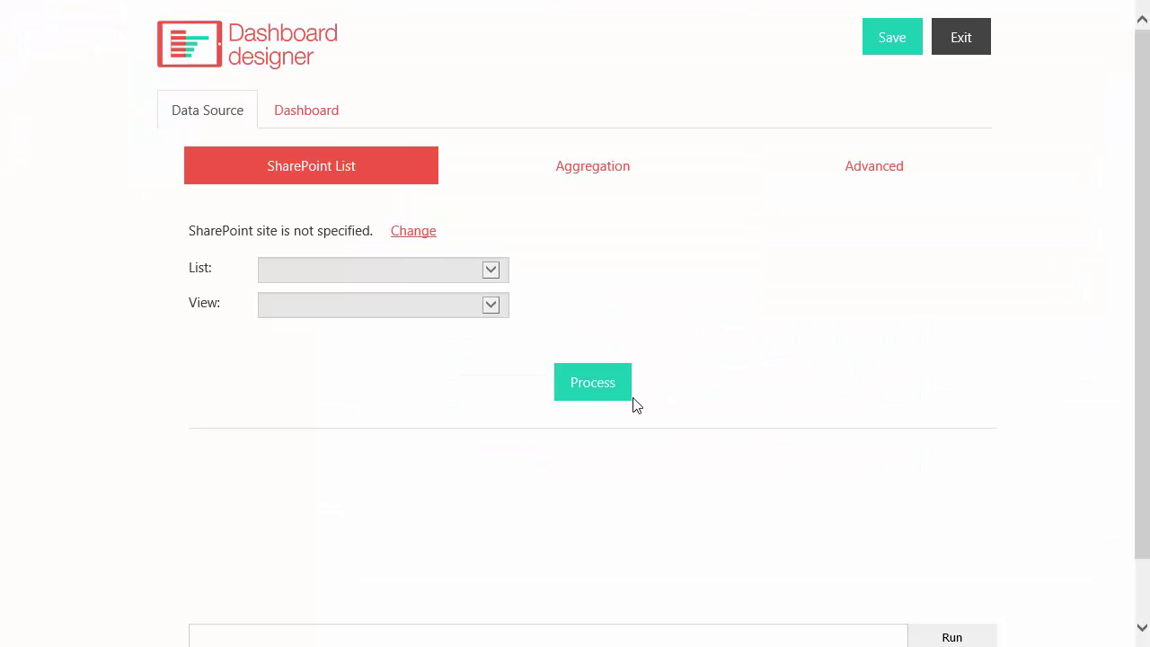
click(411, 232)
click(593, 234)
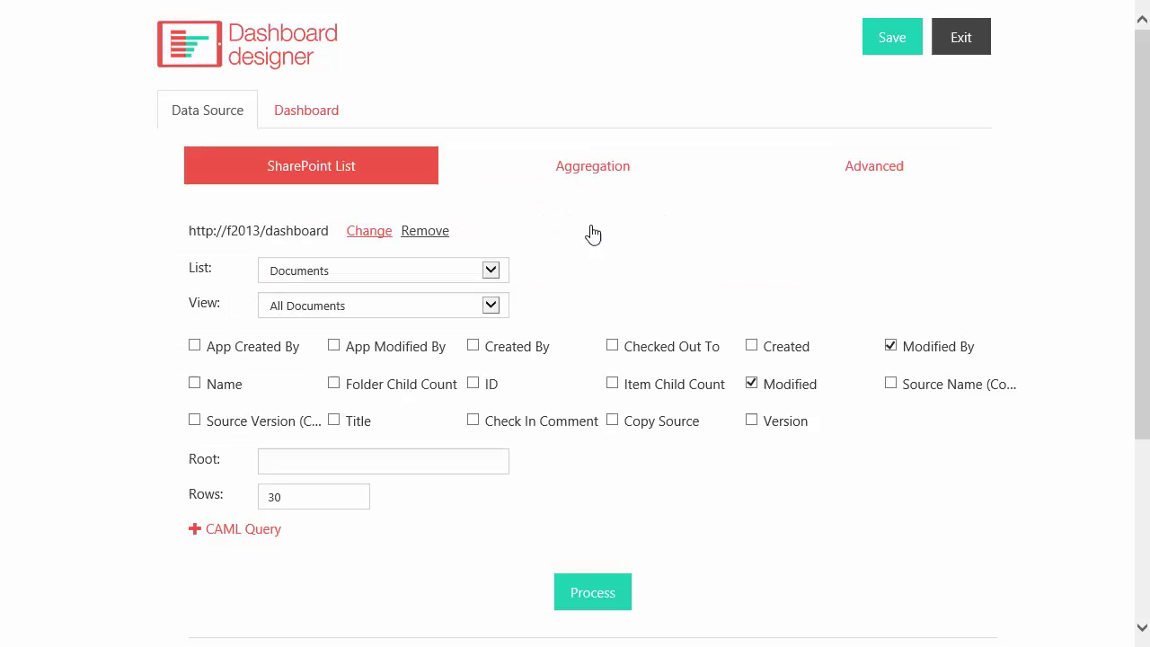
click(494, 269)
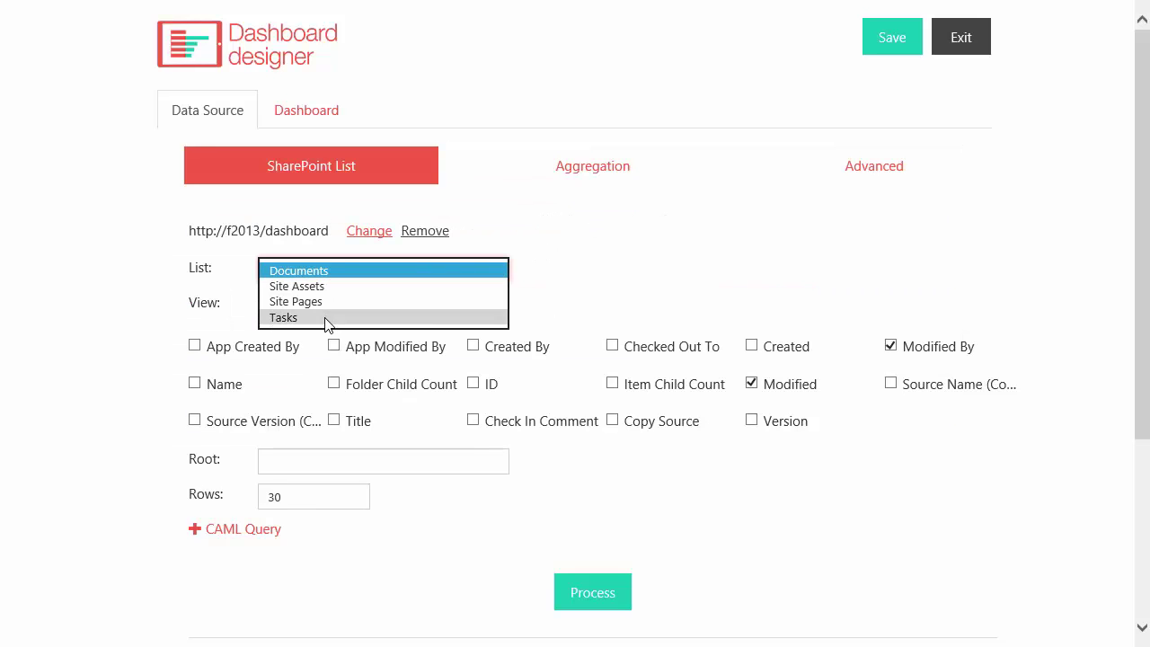
click(400, 317)
click(491, 305)
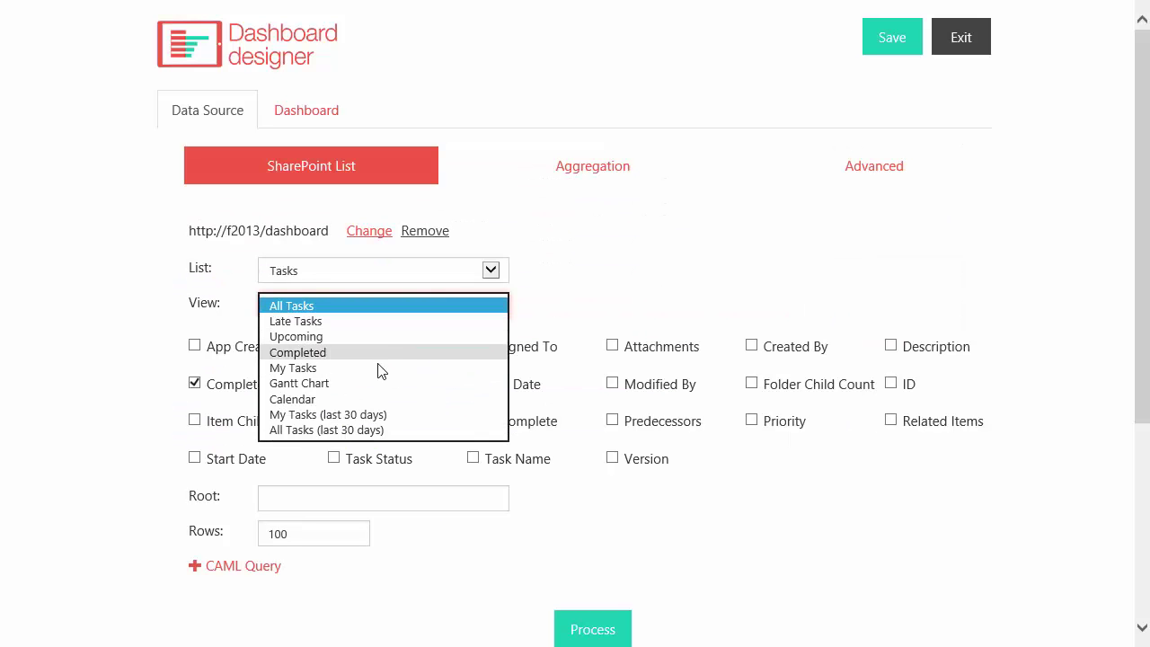
click(360, 431)
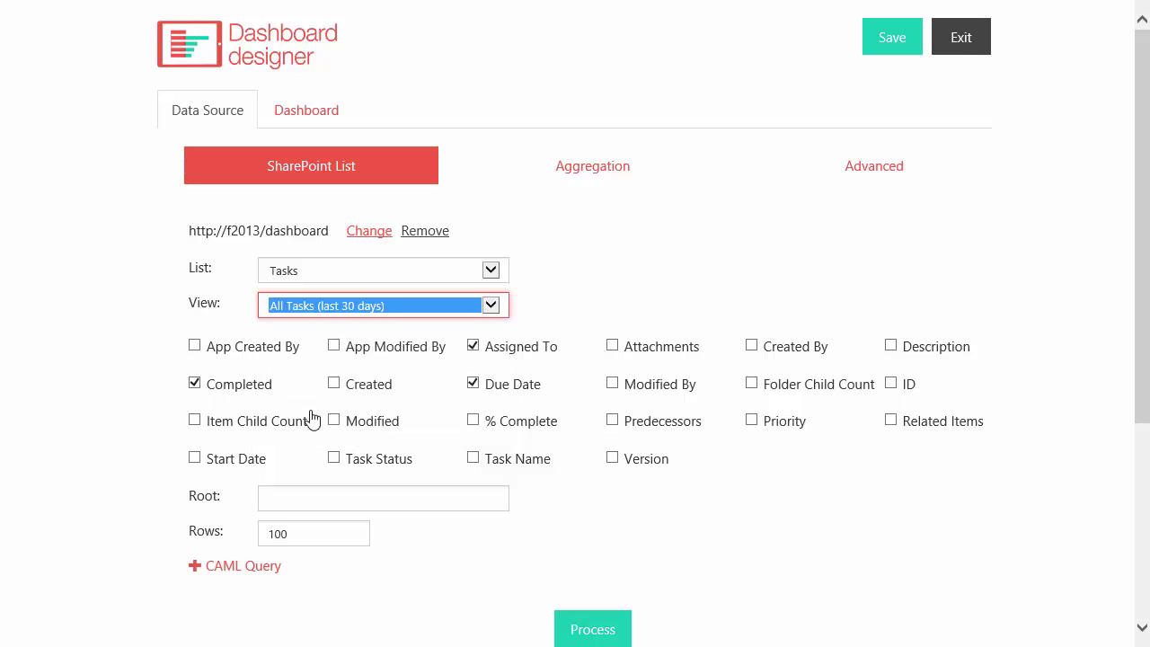
Include only the Created and ID fields in the data source and set the rows to 5000
click(232, 392)
click(378, 387)
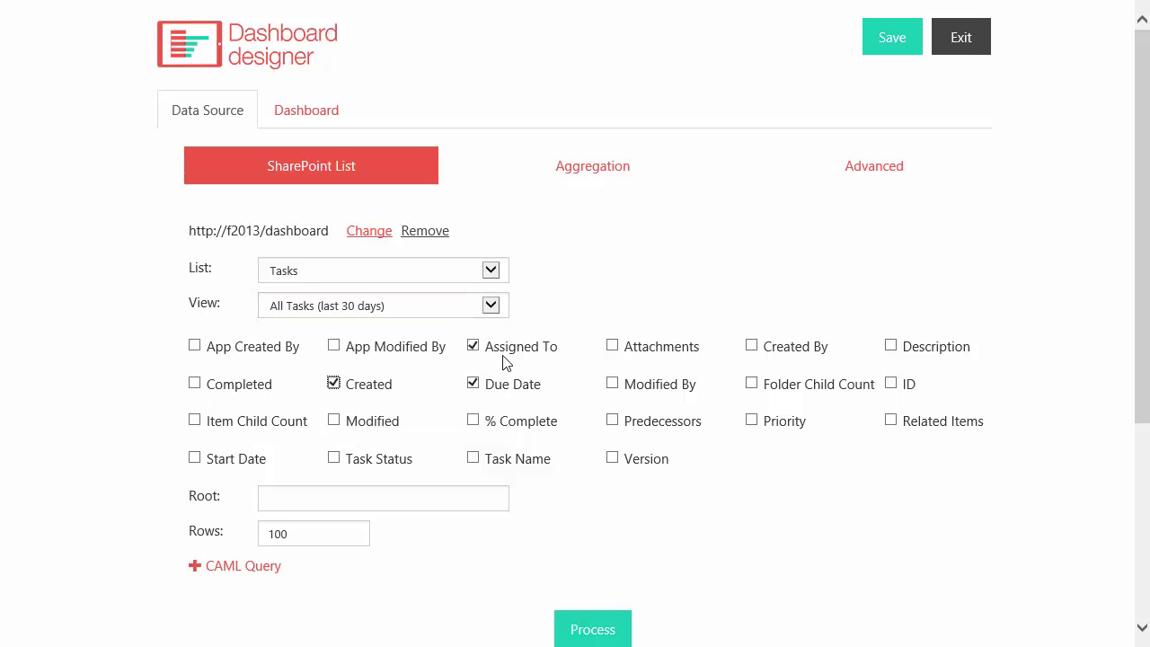
click(511, 358)
click(512, 389)
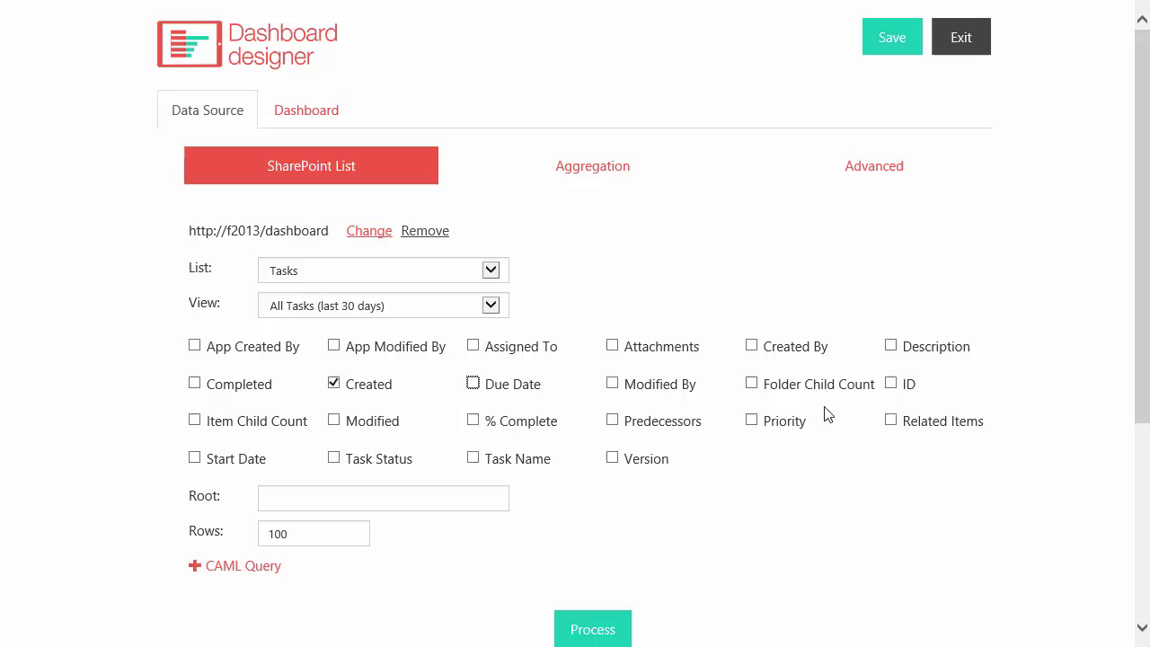
click(909, 388)
double_click(321, 530)
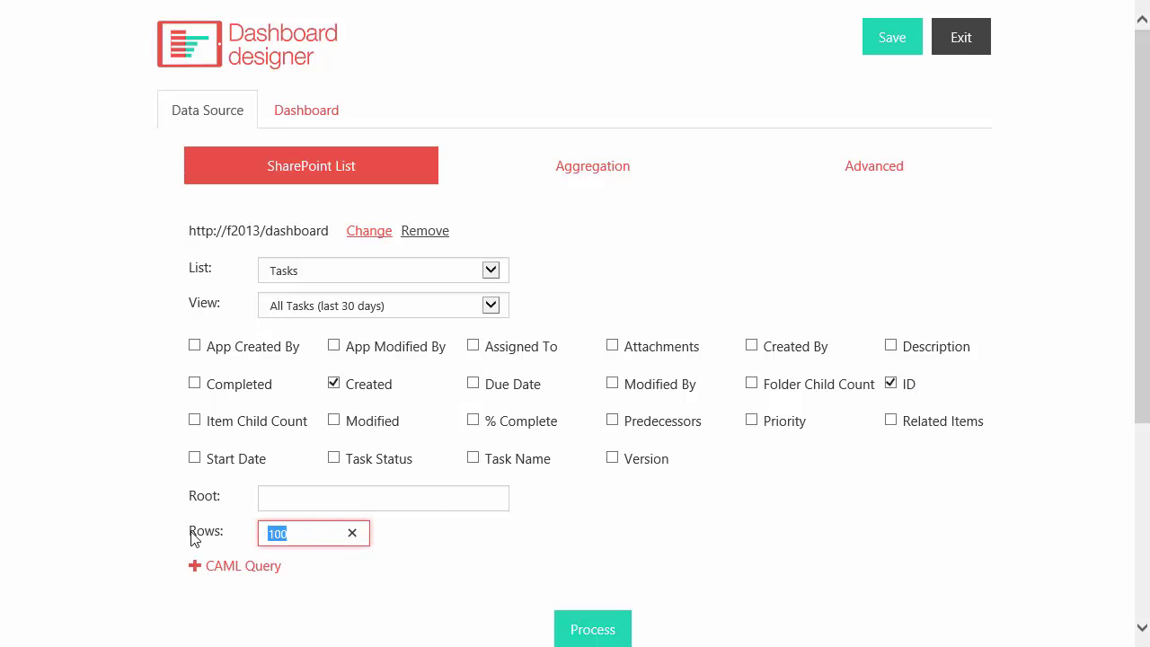
text(5000)
Clear the Group by field in the data source's aggregation settings
click(626, 179)
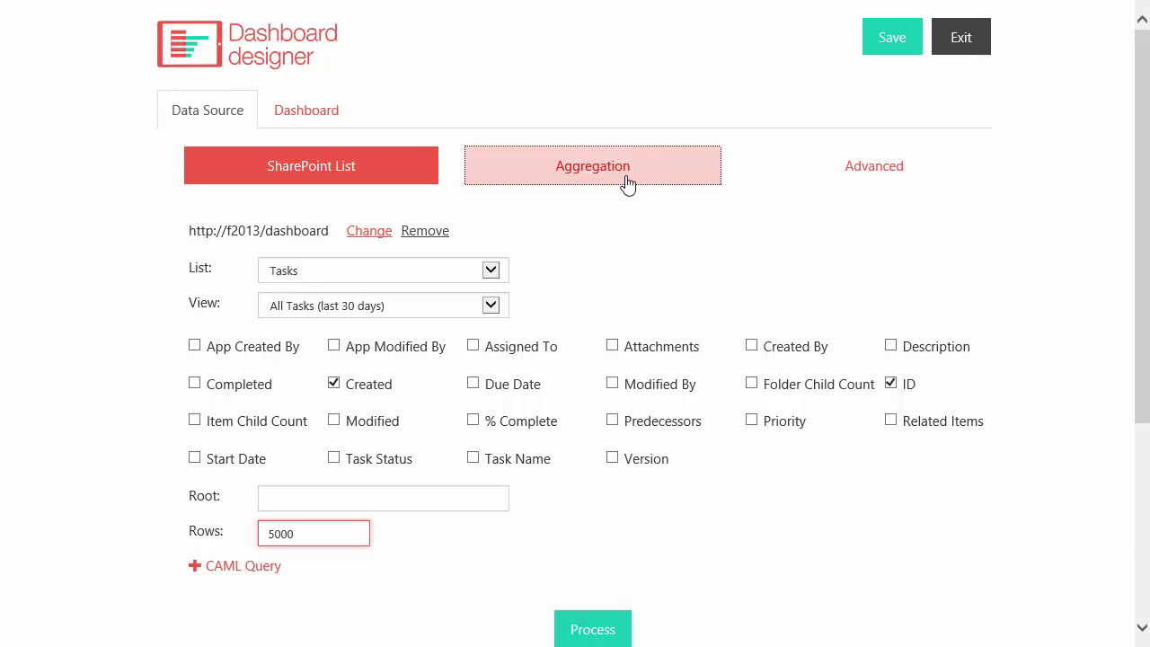
click(508, 222)
click(539, 224)
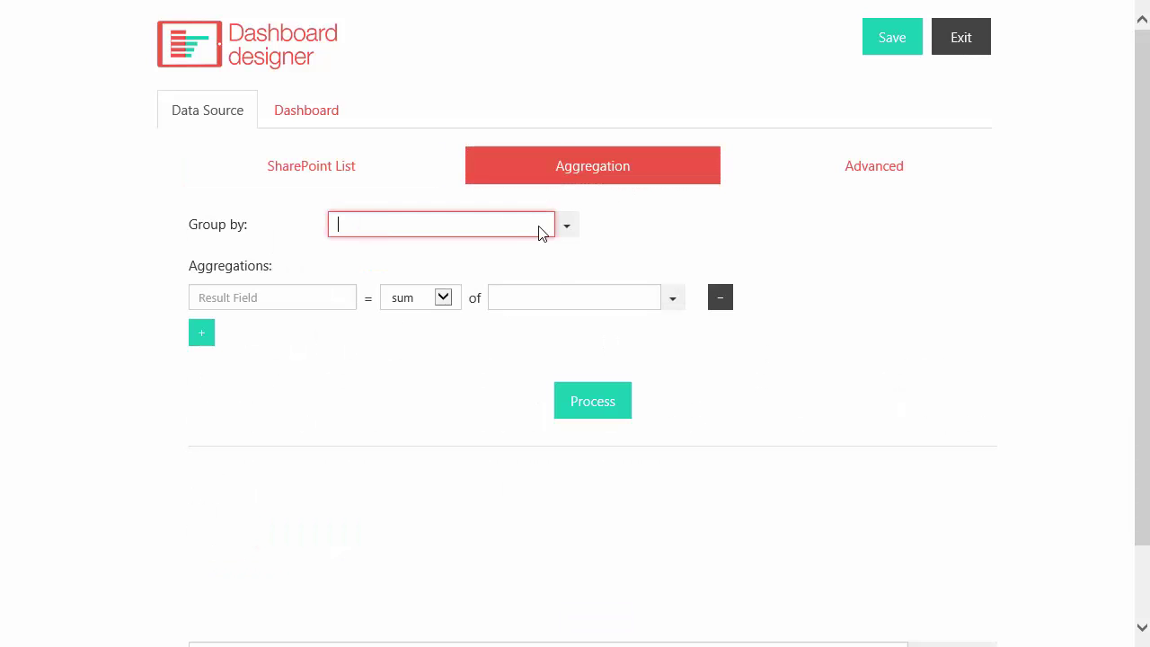
click(642, 236)
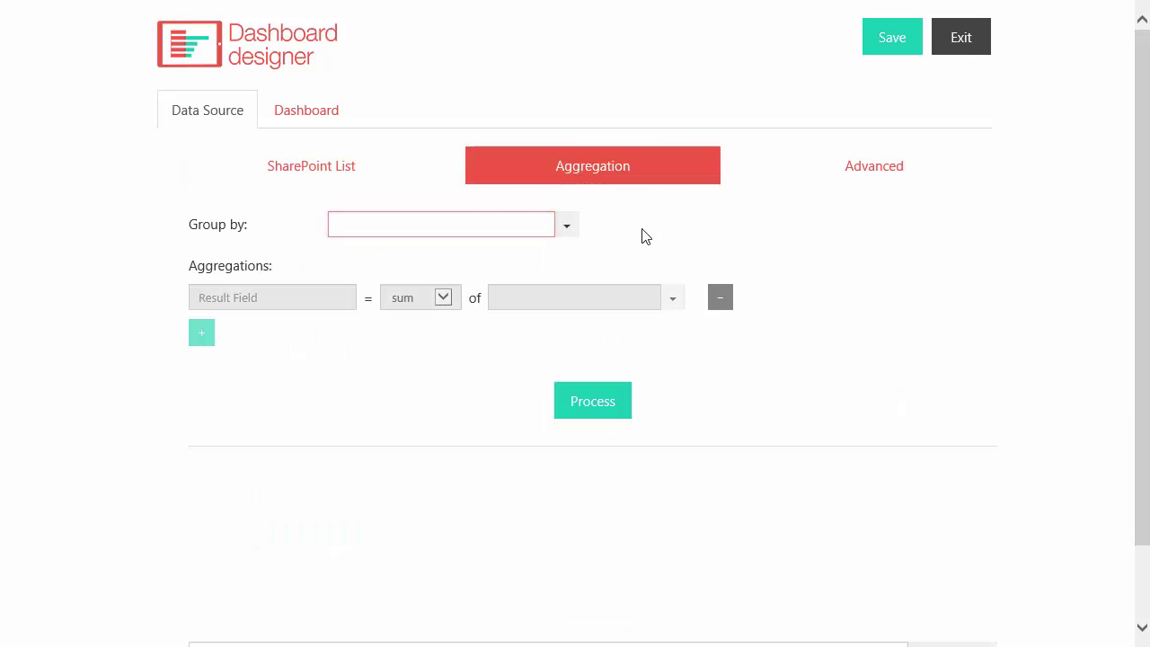
Change the chart type to Line, with Created as the category and ID as the value
click(310, 117)
click(352, 232)
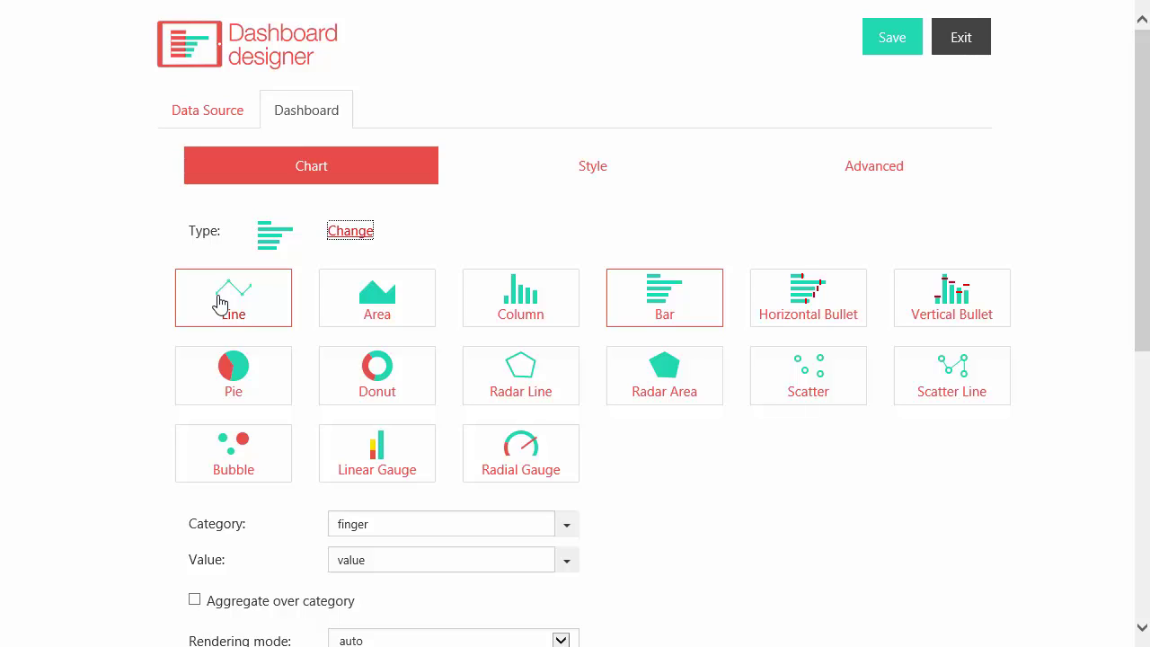
click(220, 304)
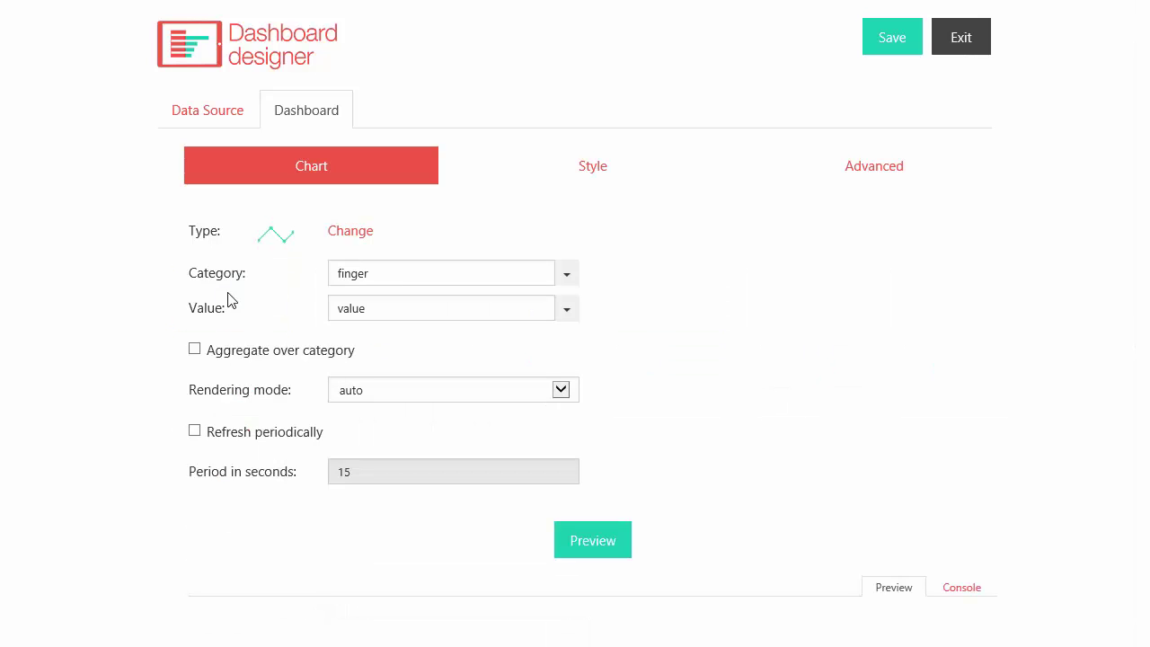
click(577, 280)
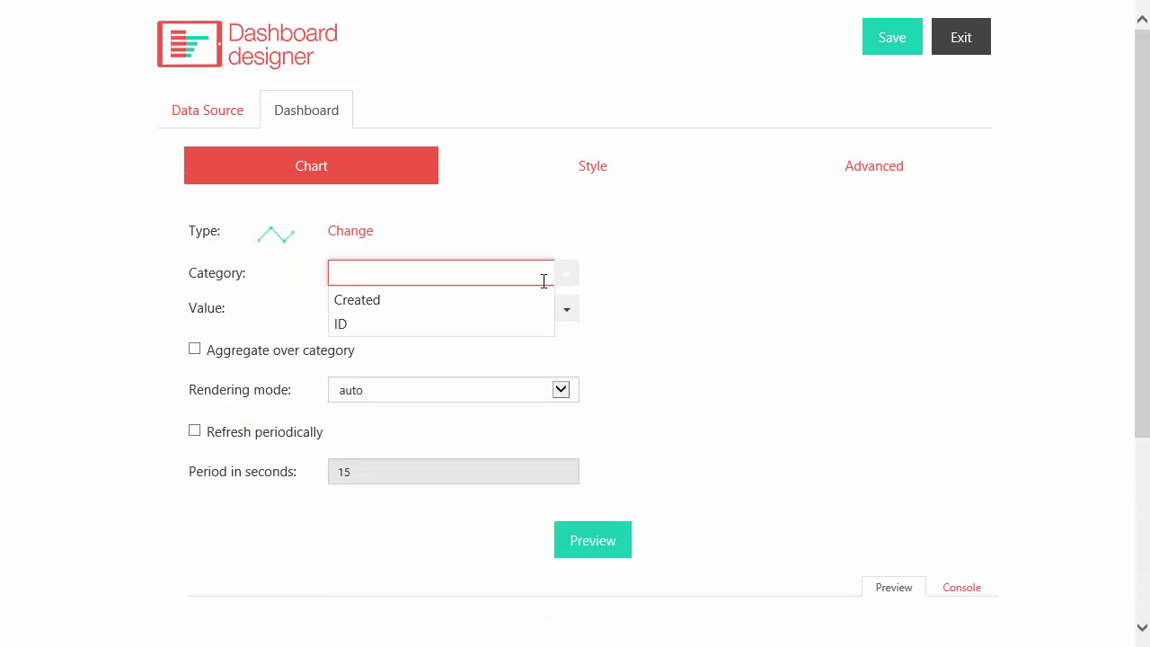
click(492, 303)
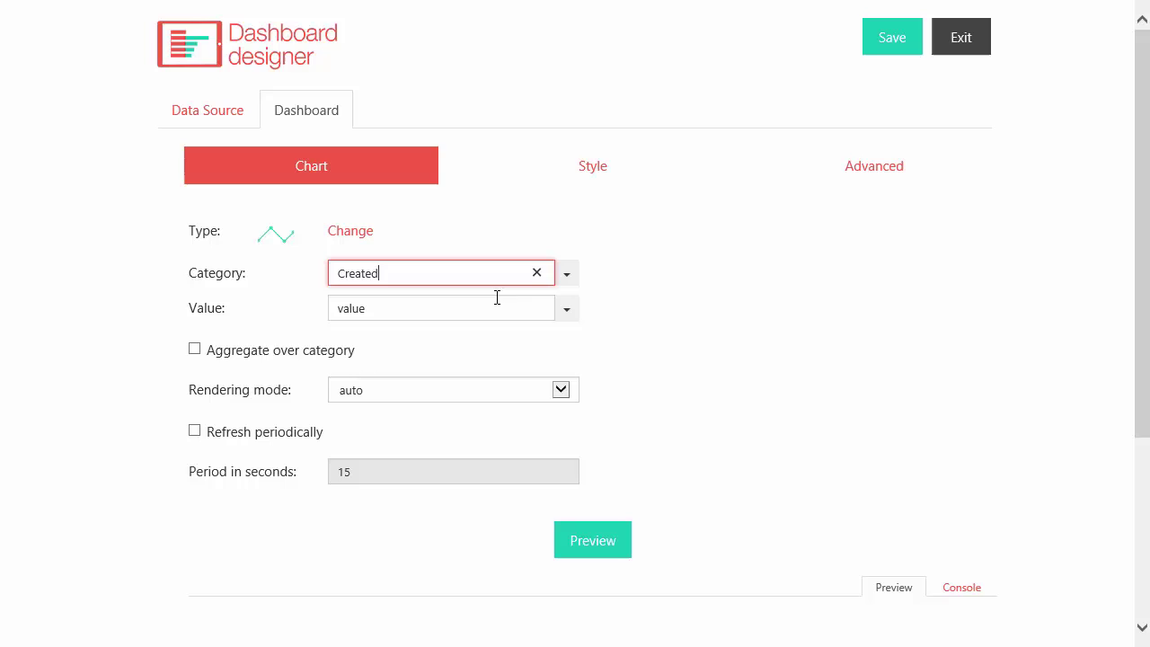
click(567, 309)
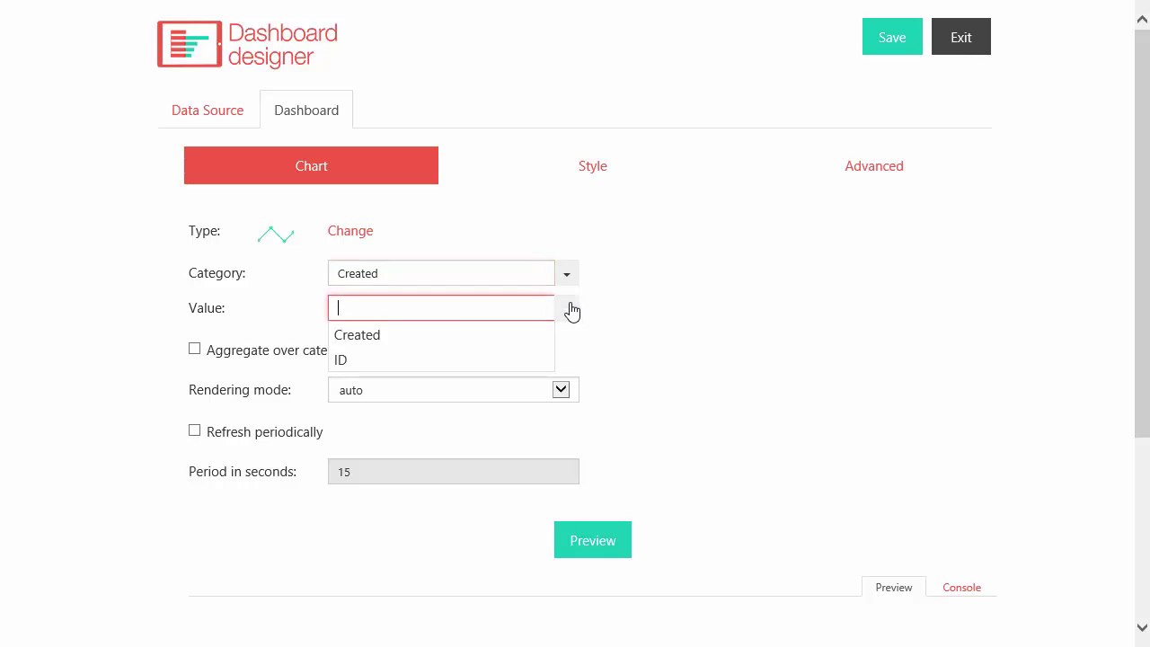
click(448, 363)
Aggregate the chart over its category using the count function and days as the unit
click(305, 355)
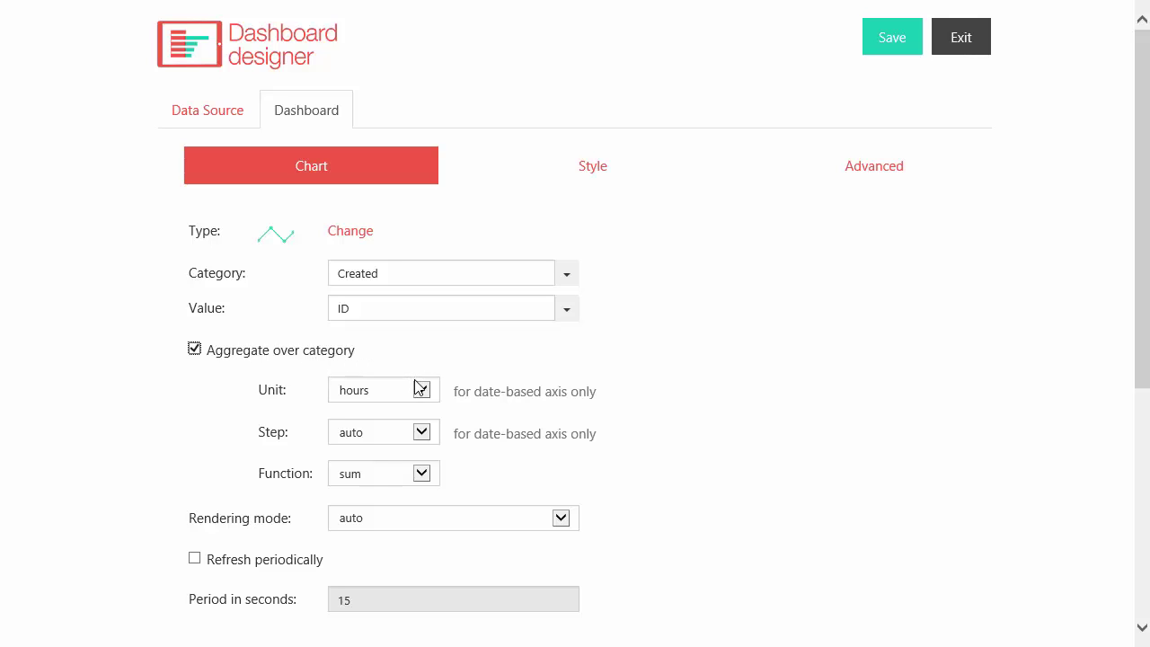
click(423, 472)
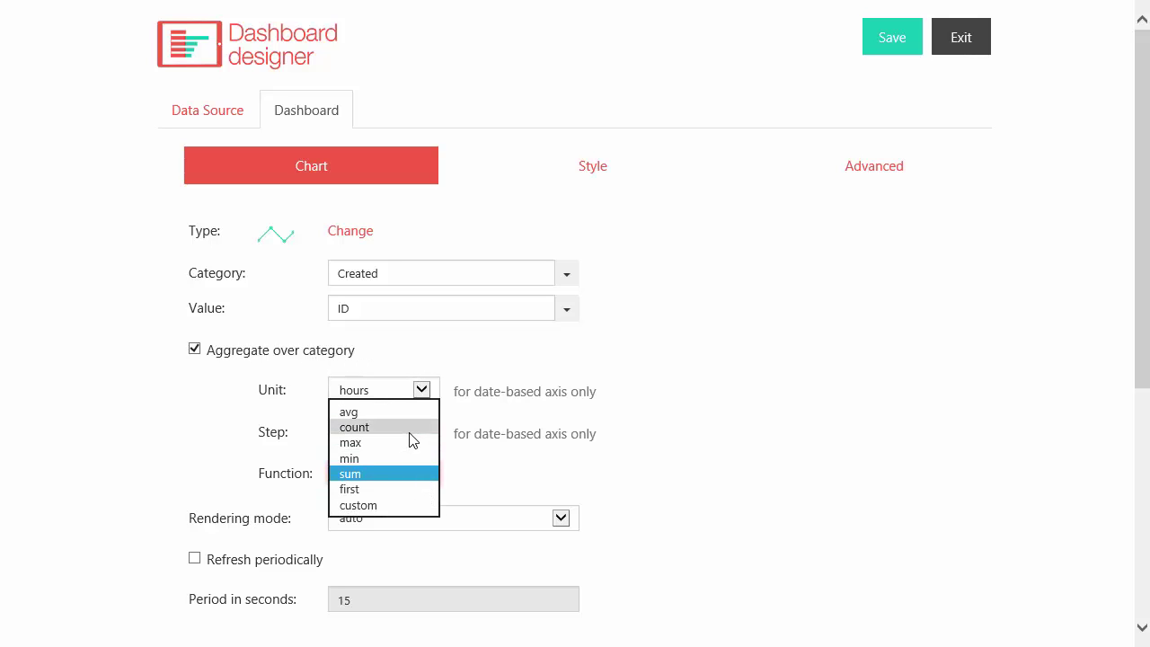
click(414, 438)
click(423, 394)
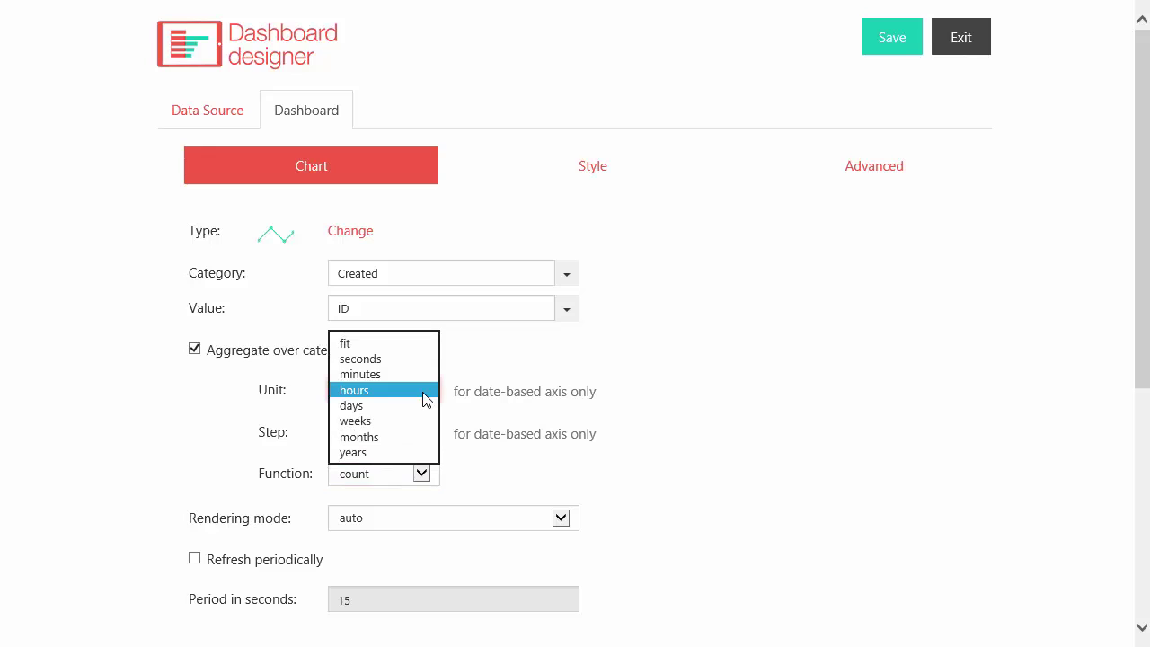
click(411, 404)
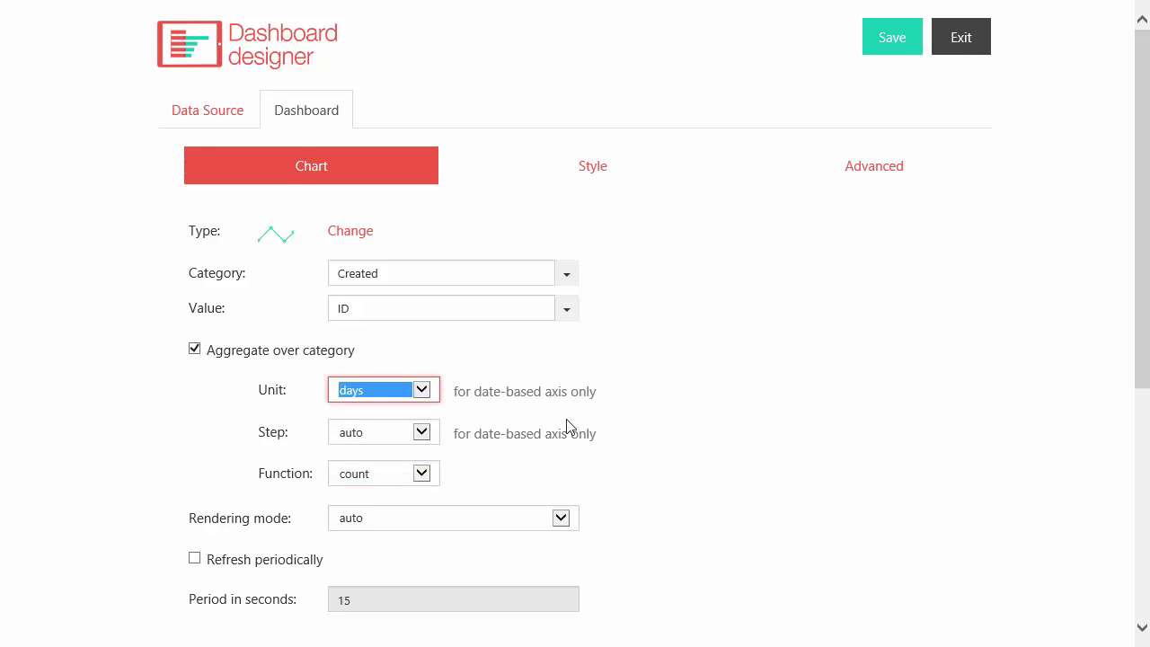
Process the data source and preview the line chart
scroll(676, 439, down, 3)
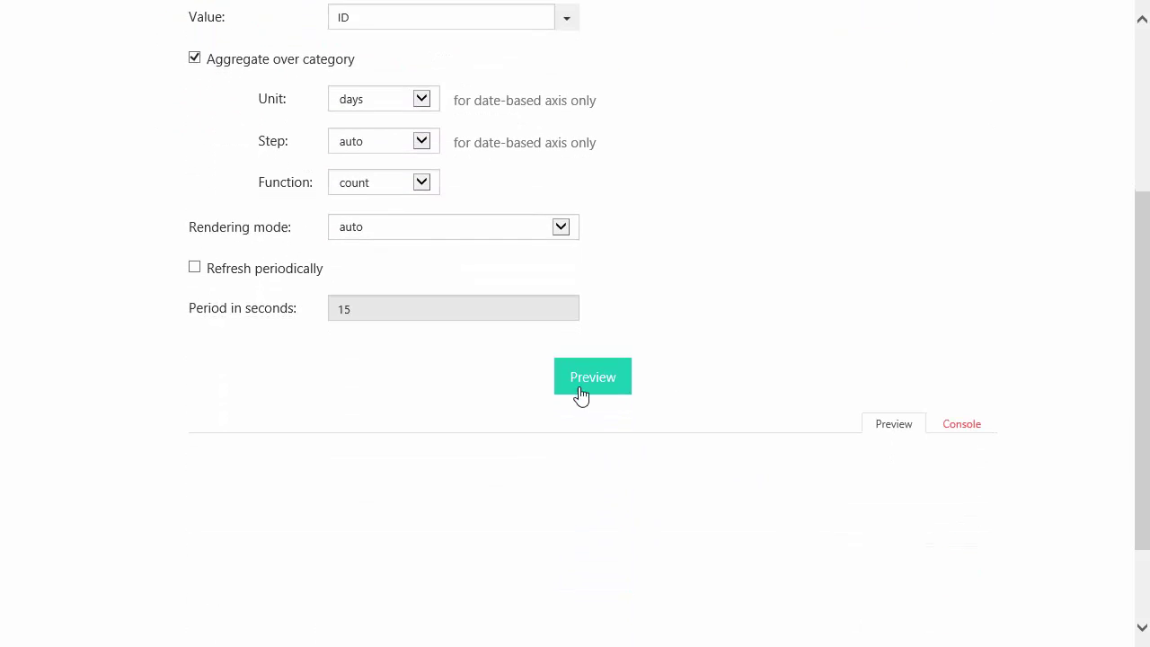
click(582, 388)
scroll(582, 388, up, 3)
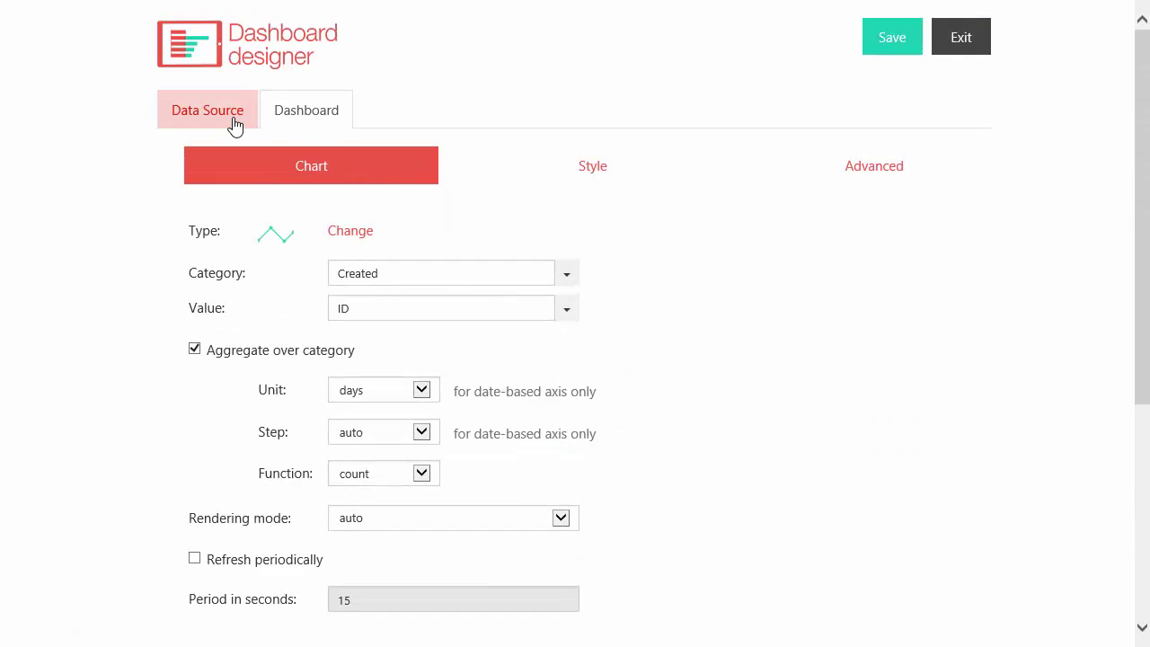
click(207, 110)
click(595, 404)
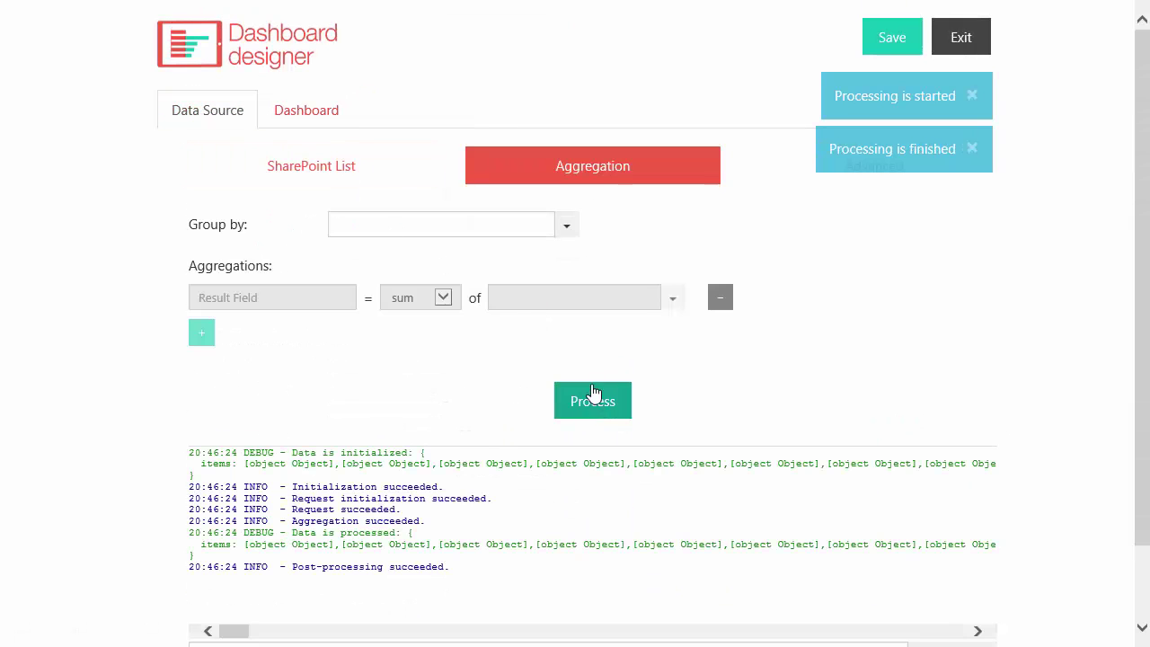
click(308, 112)
scroll(668, 393, down, 3)
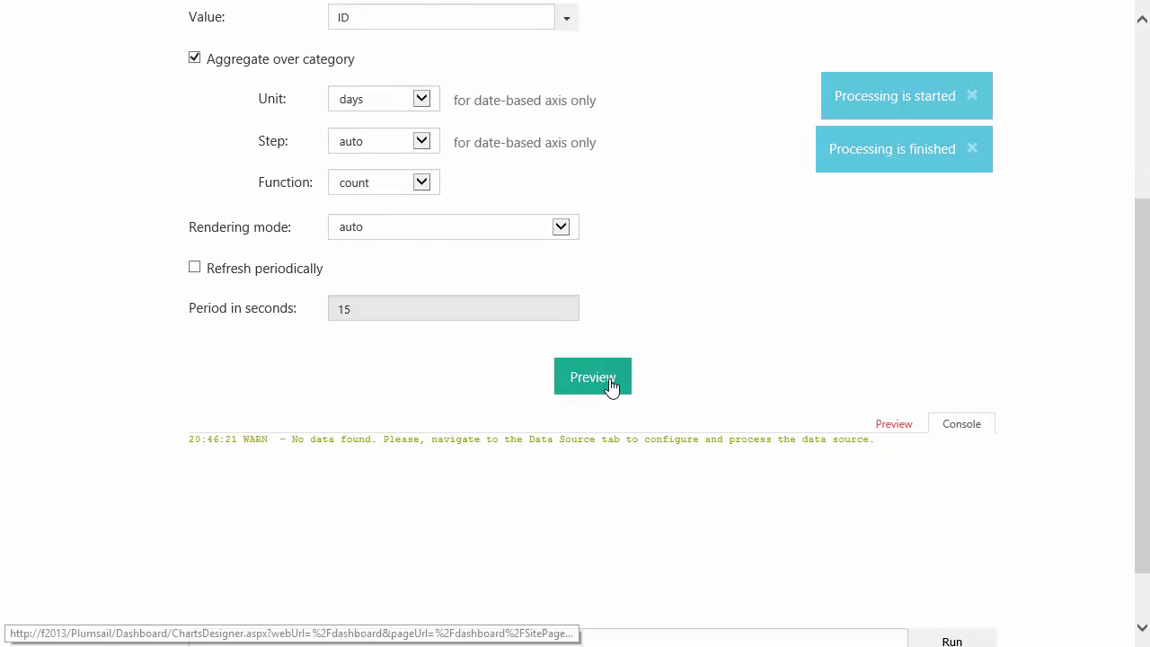
click(610, 385)
scroll(790, 377, down, 2)
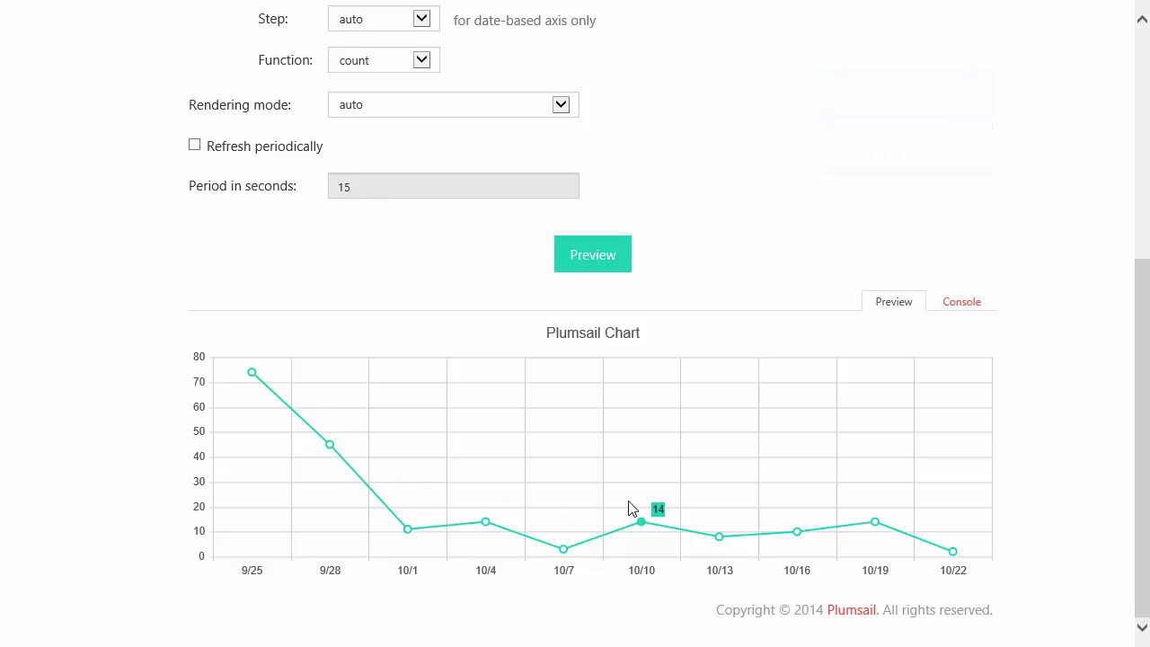
Set the category aggregation unit to weeks and preview the chart again
scroll(629, 508, up, 5)
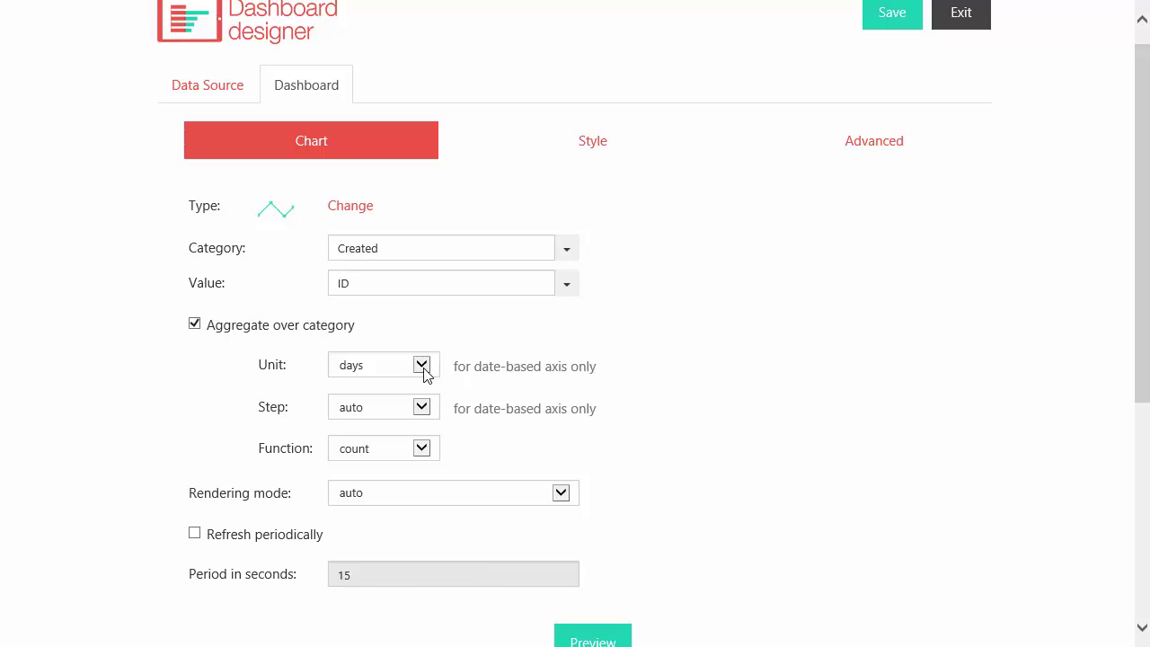
click(421, 366)
scroll(415, 377, down, 1)
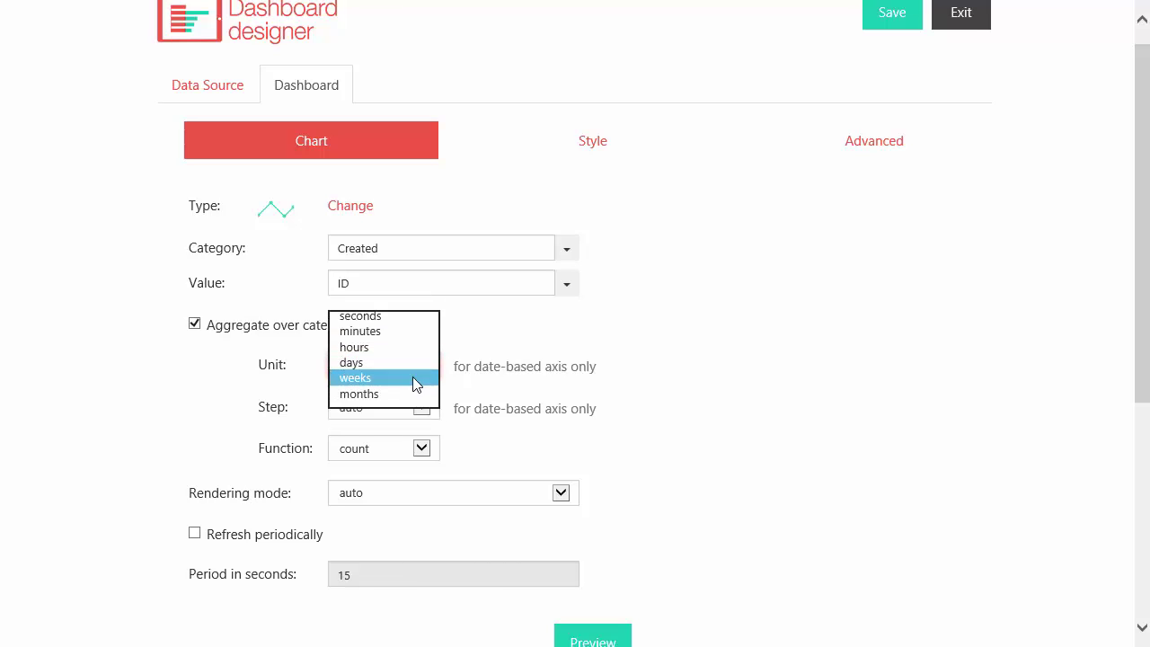
click(412, 376)
scroll(739, 450, down, 1)
scroll(739, 450, down, 3)
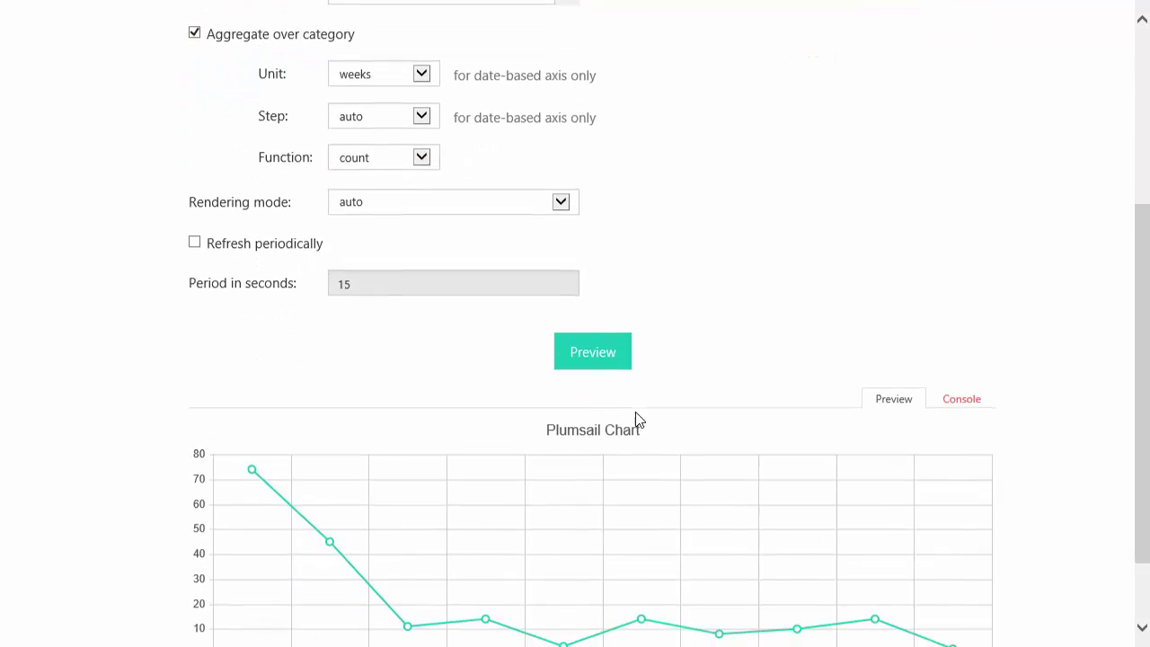
click(592, 362)
scroll(592, 431, down, 1)
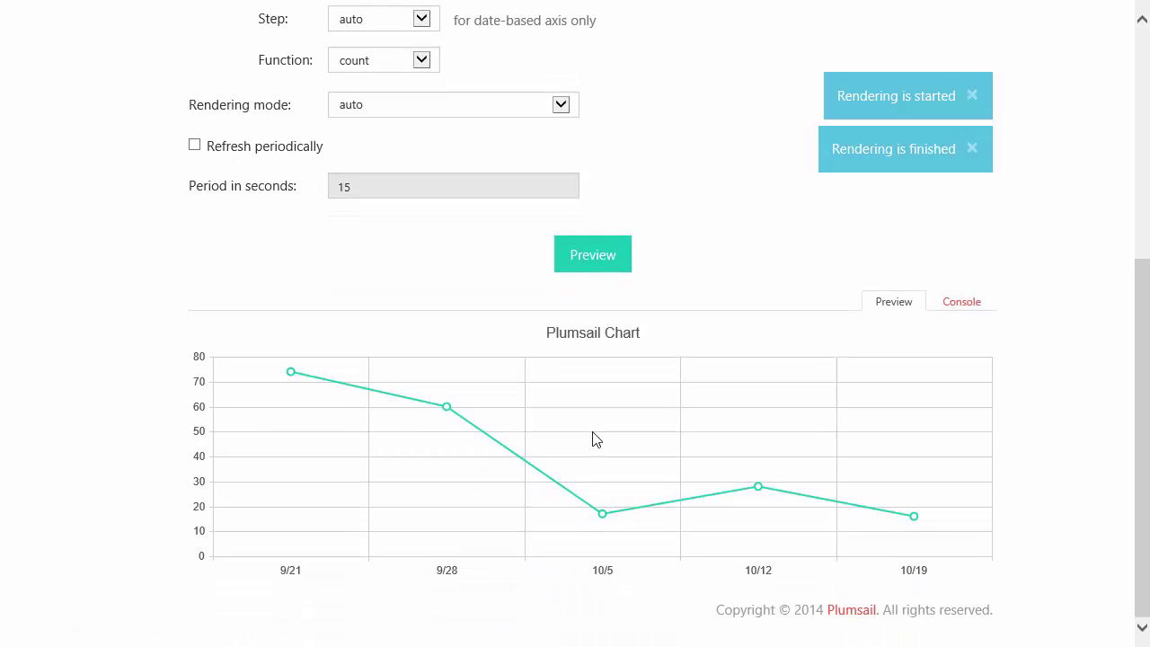
Title the chart "All Tasks (last 30 days)", save it and exit the designer
scroll(593, 440, up, 4)
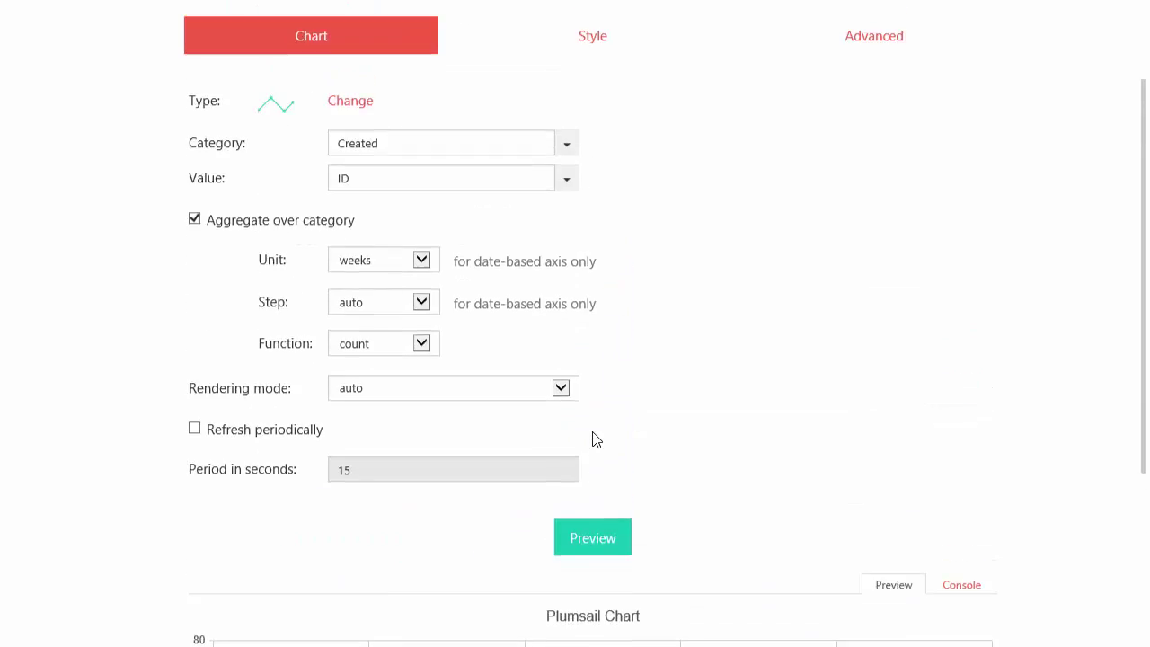
click(590, 173)
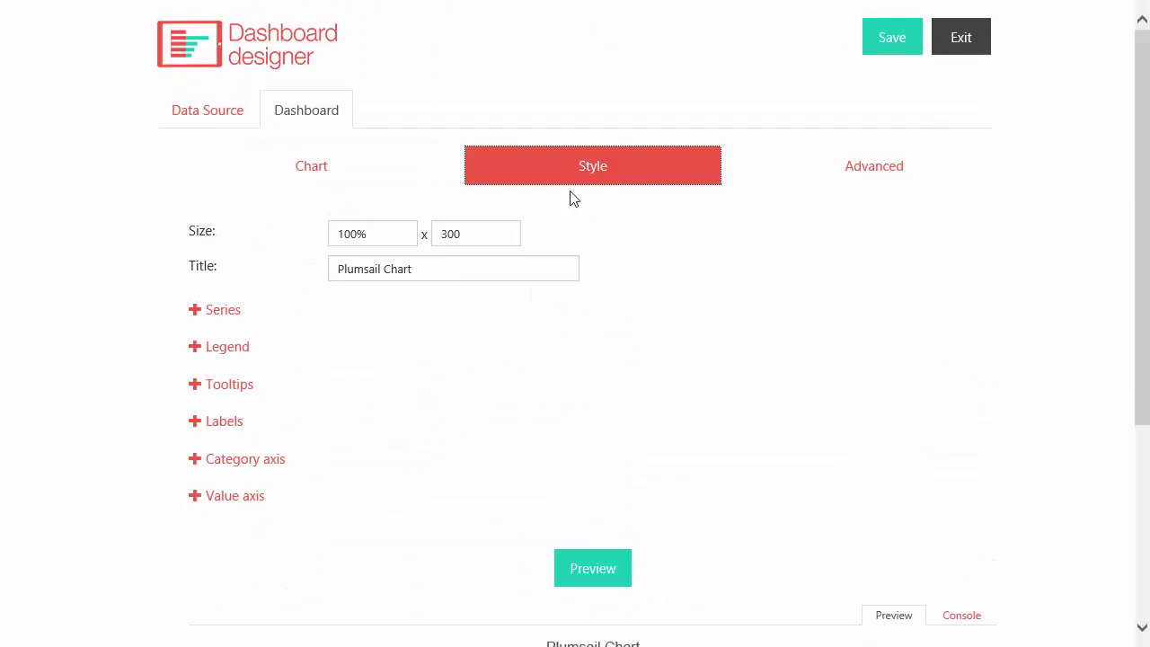
drag(443, 278, 253, 267)
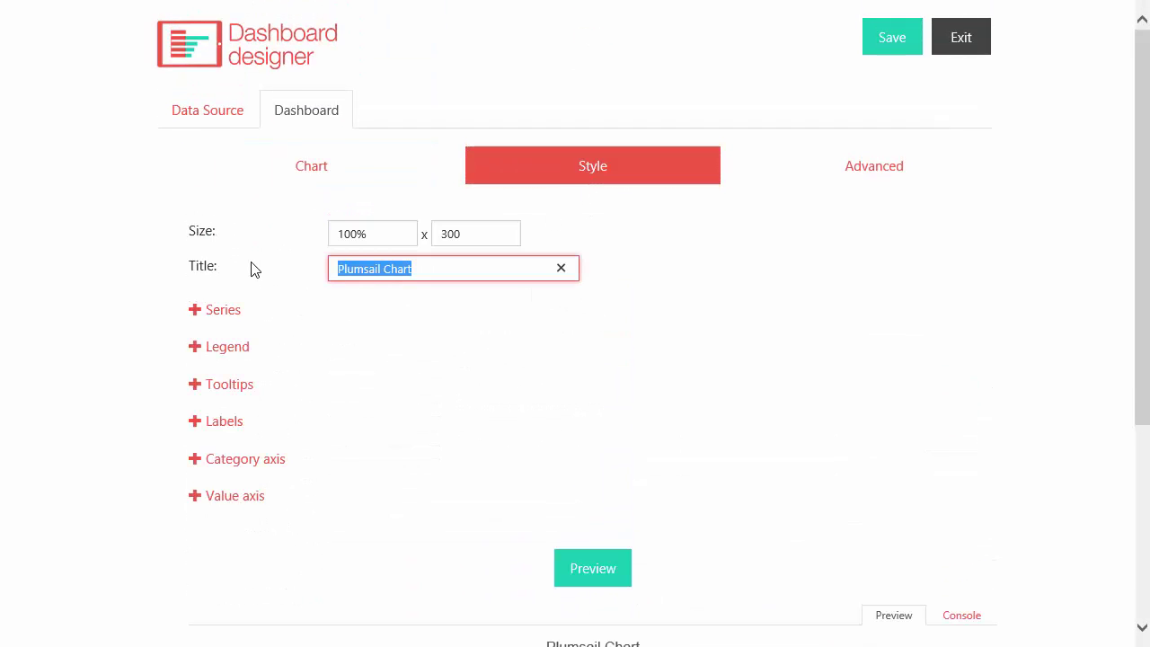
text(All )
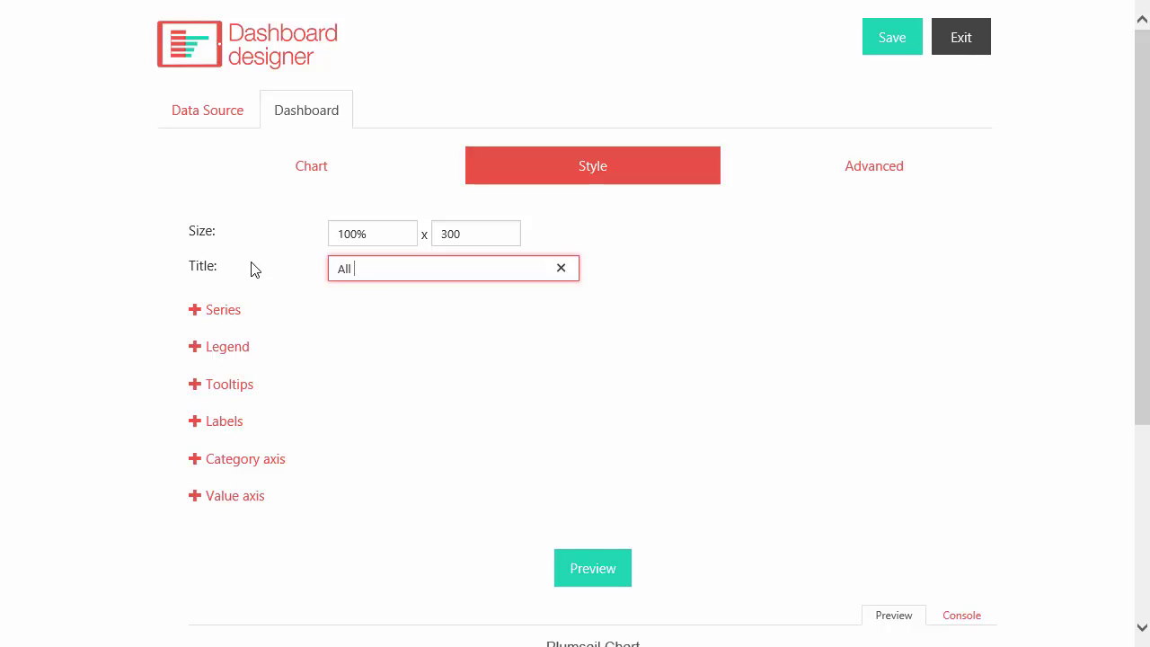
text(Tasks (last 30 days)
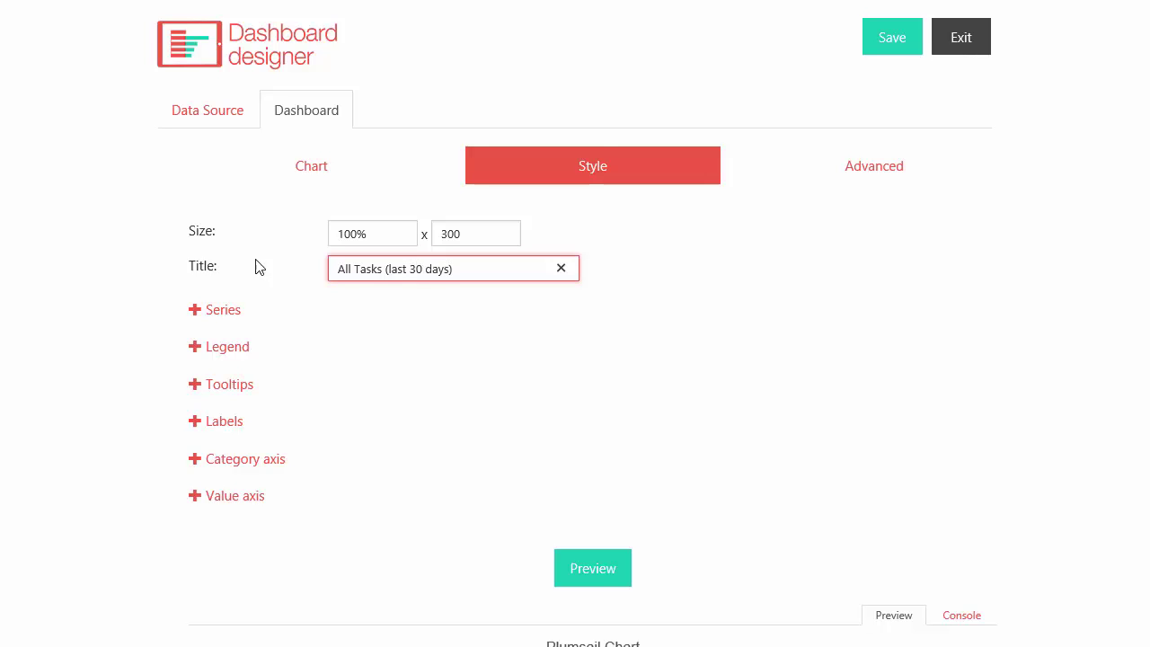
click(890, 44)
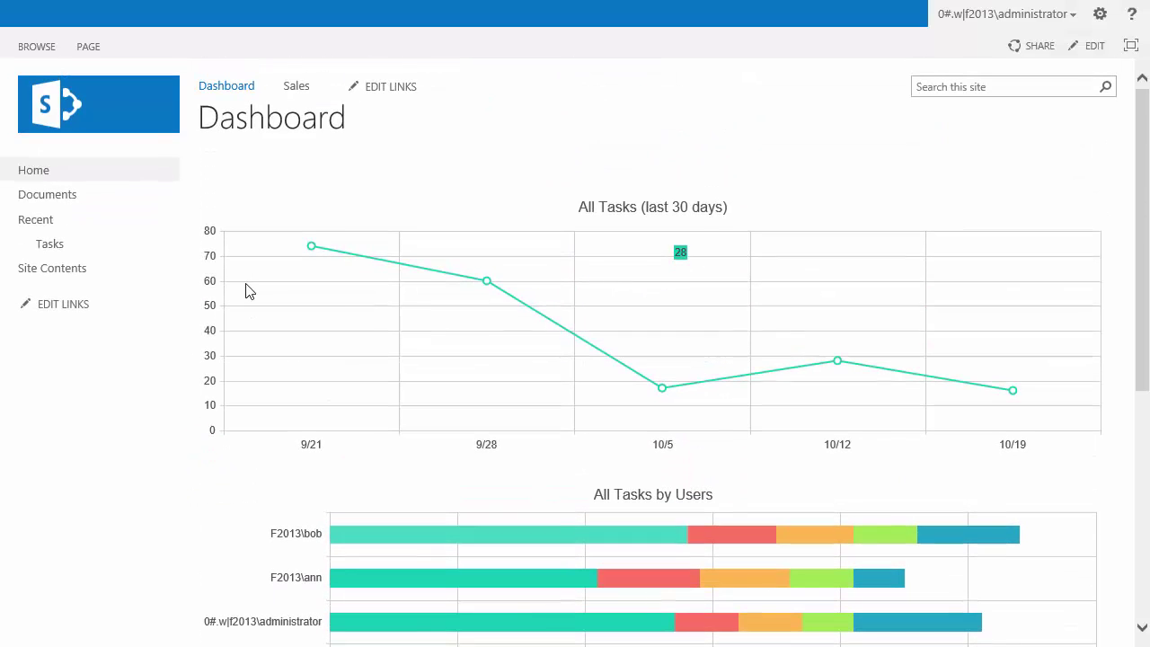
Insert another Plumsail chart above the existing ones on the Dashboard page and open its configuration, saving the page changes
click(22, 90)
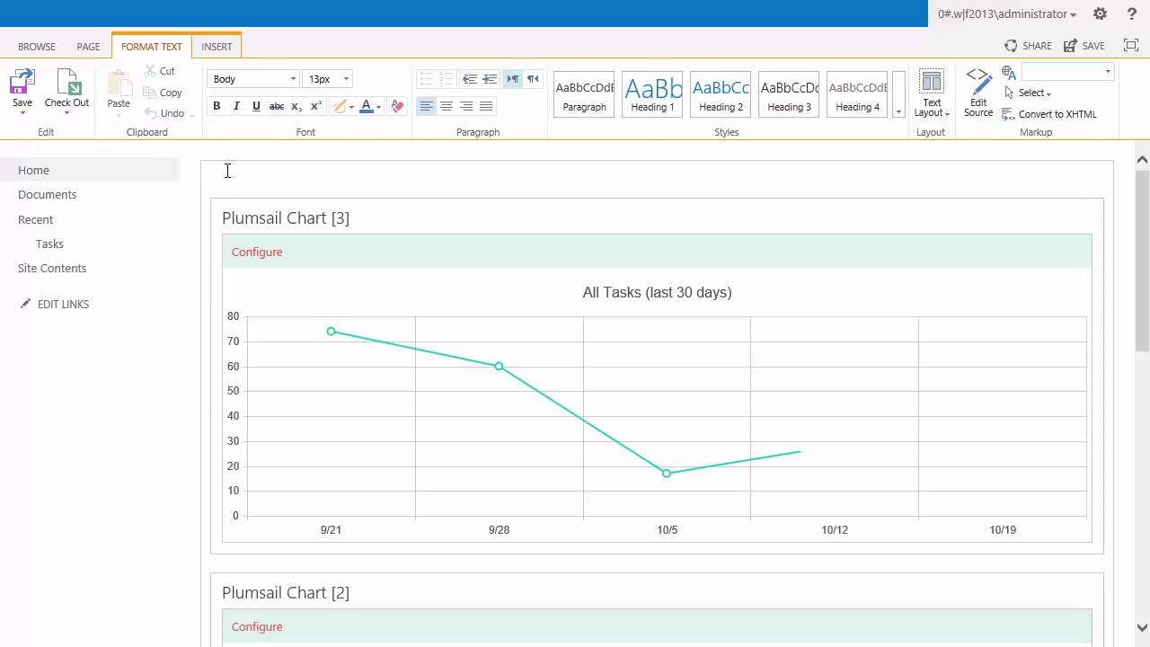
click(226, 173)
click(220, 47)
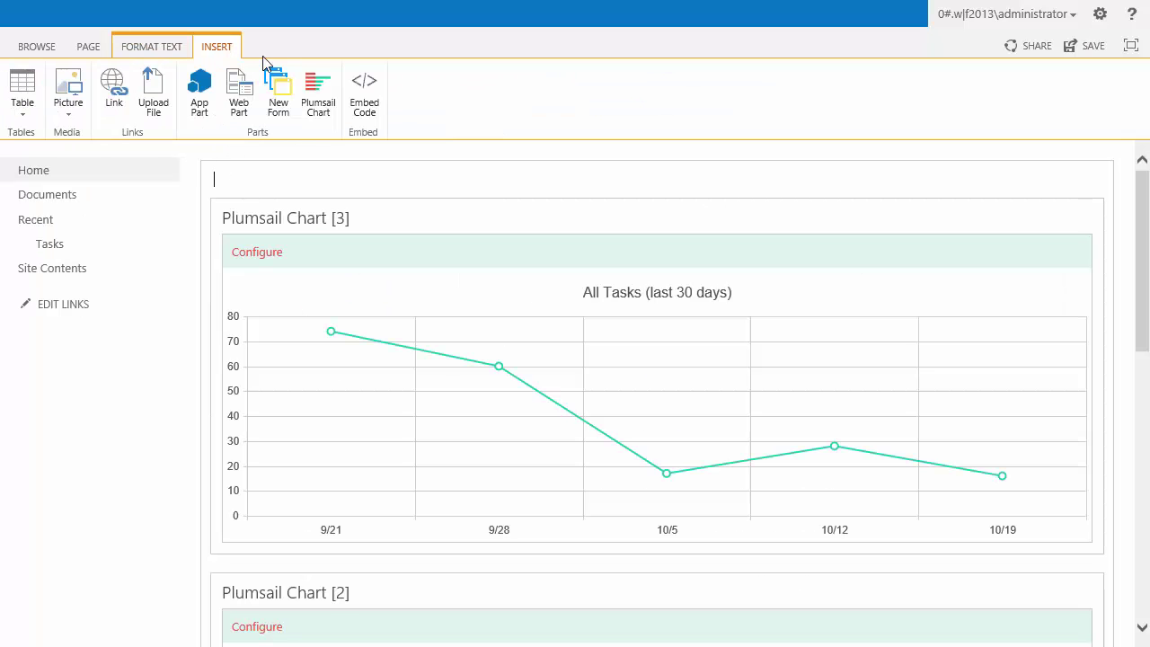
click(321, 94)
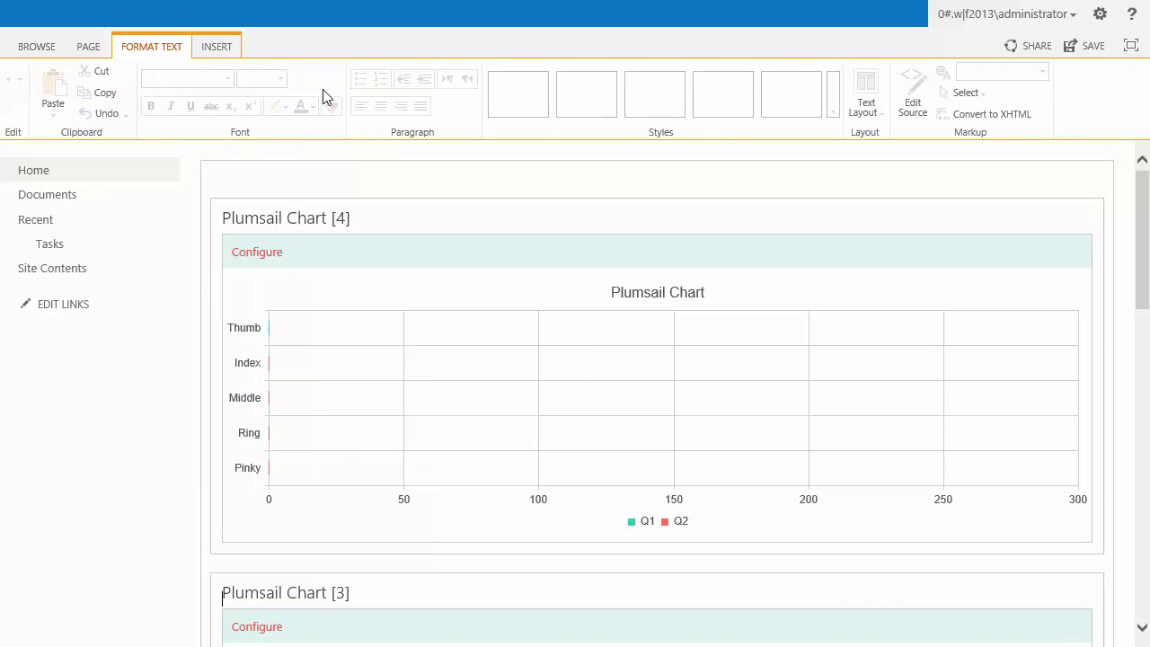
click(261, 255)
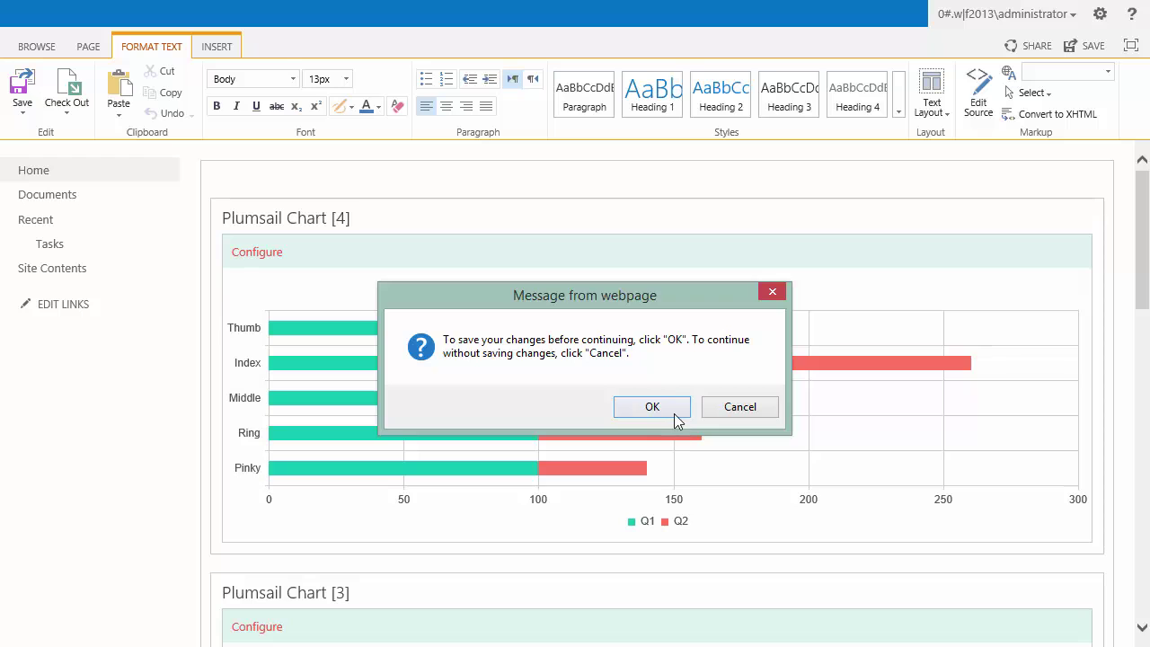
click(673, 411)
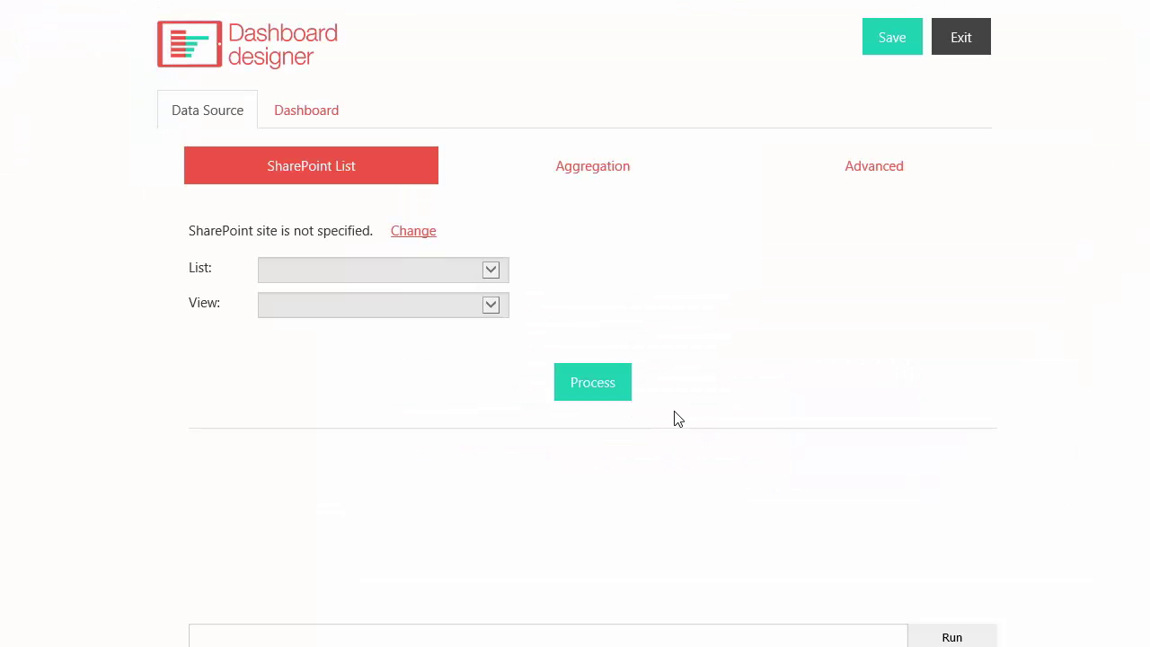
click(425, 237)
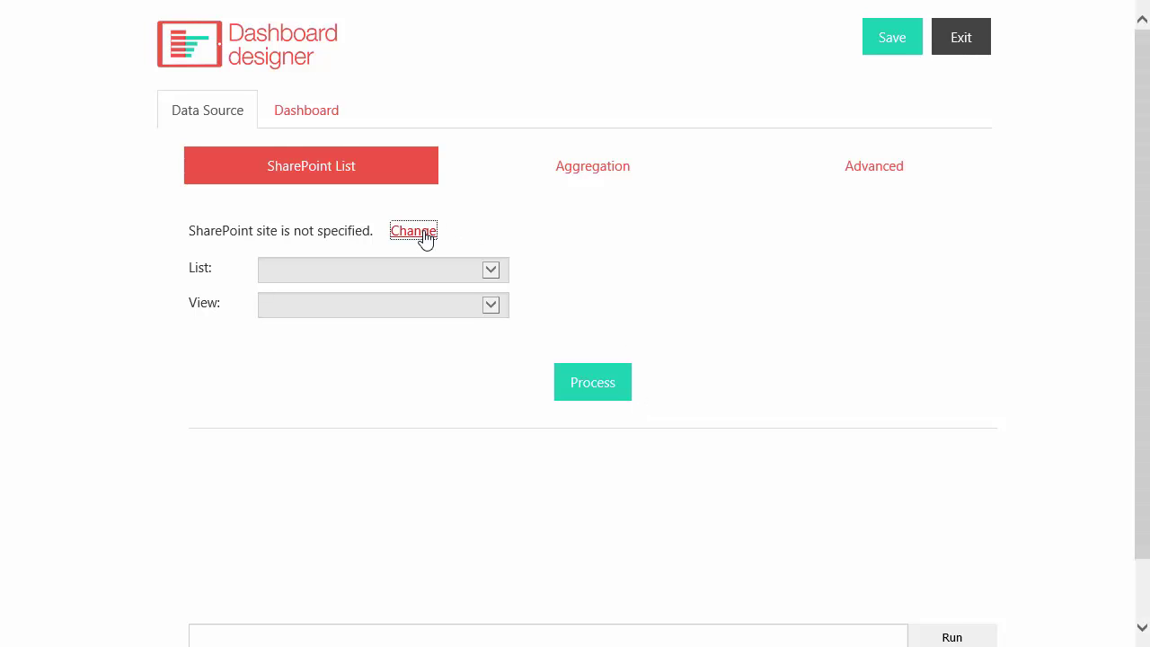
click(598, 240)
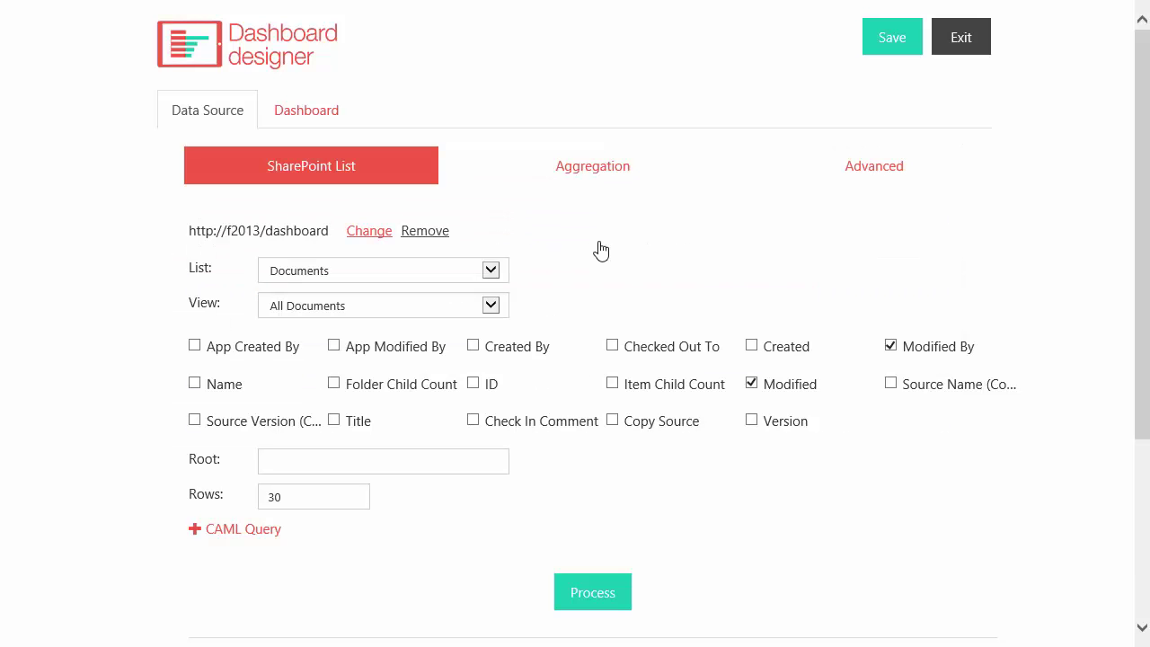
click(492, 271)
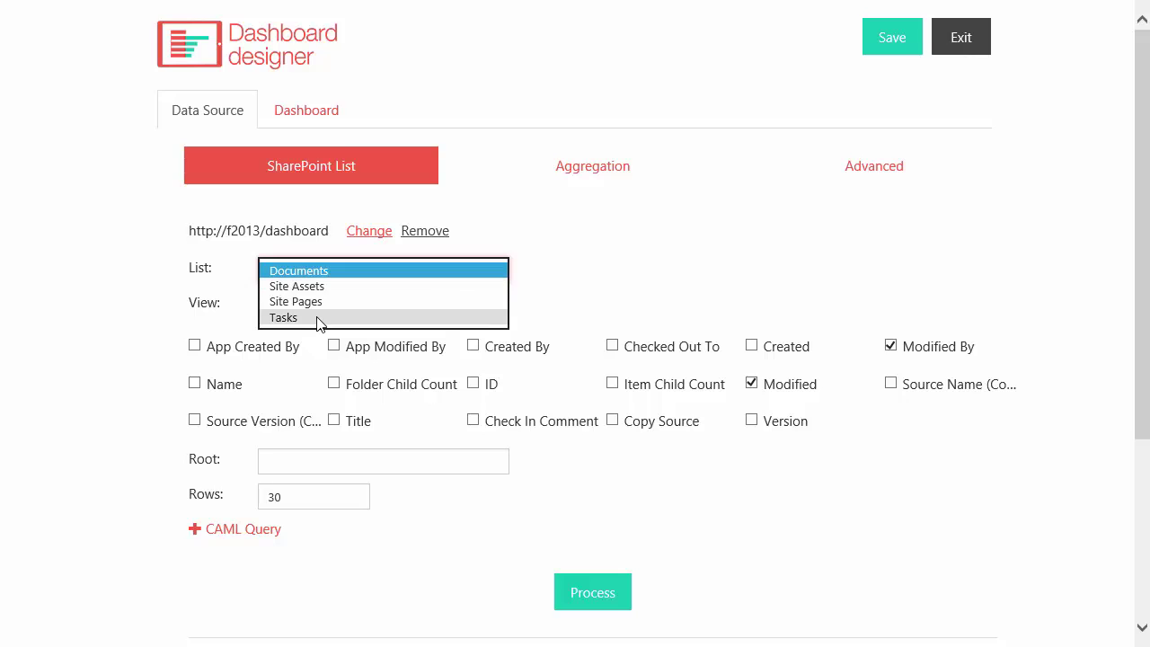
click(318, 319)
click(495, 306)
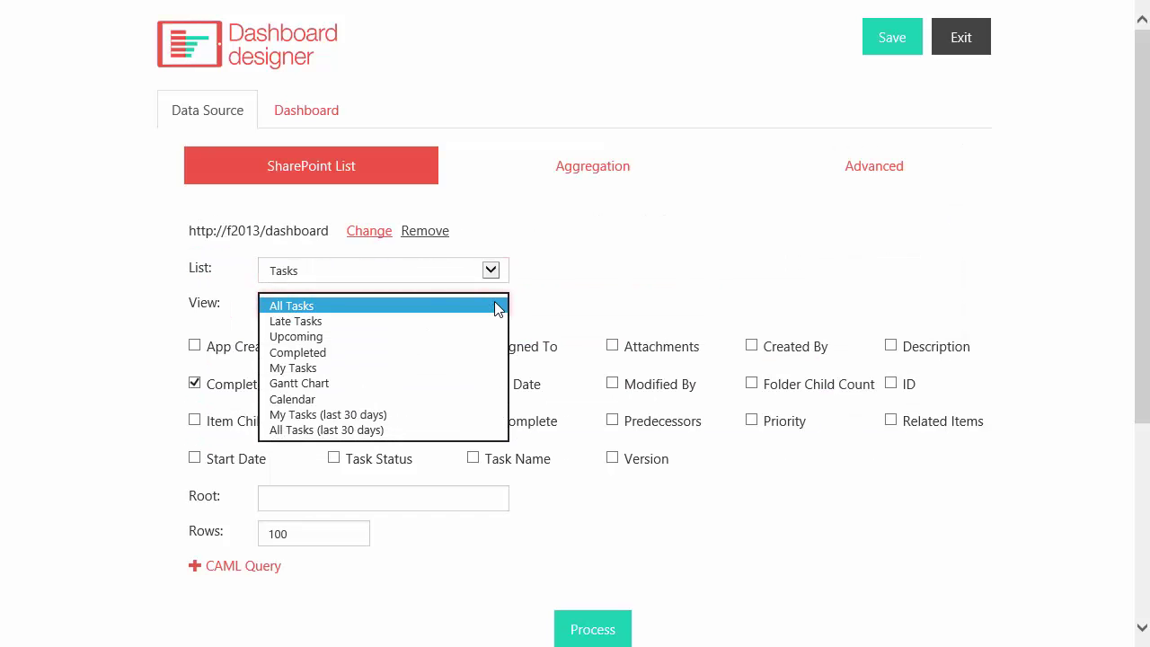
click(393, 323)
Keep only the ID field selected for the data source and set the row limit to 5000
click(210, 386)
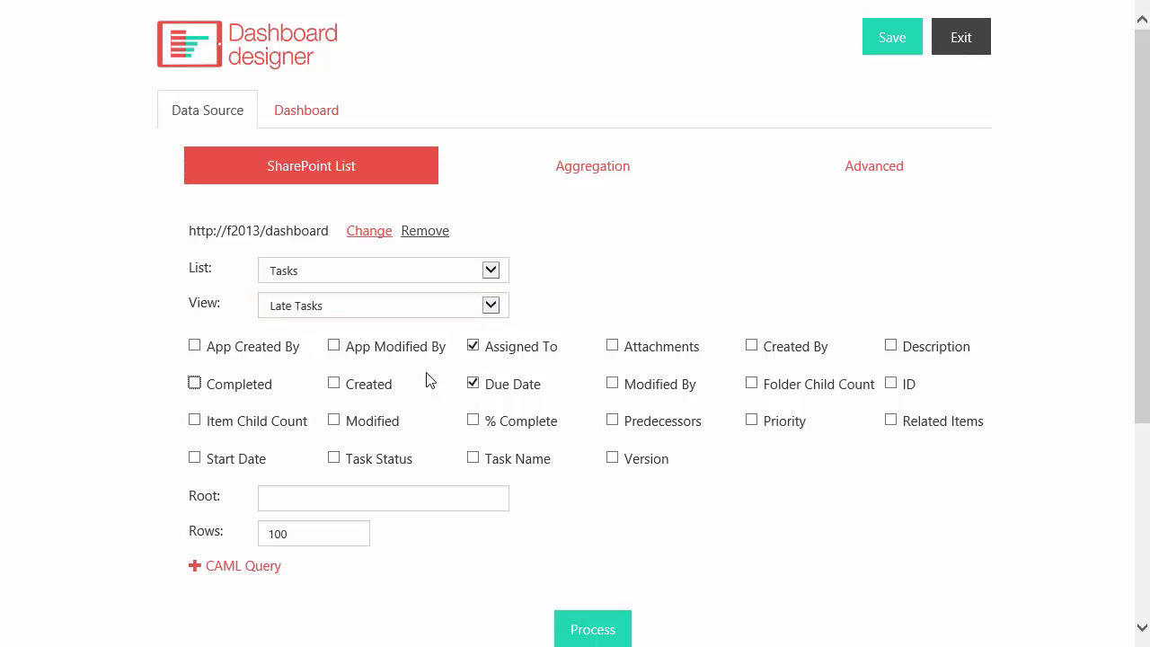
click(505, 385)
click(506, 357)
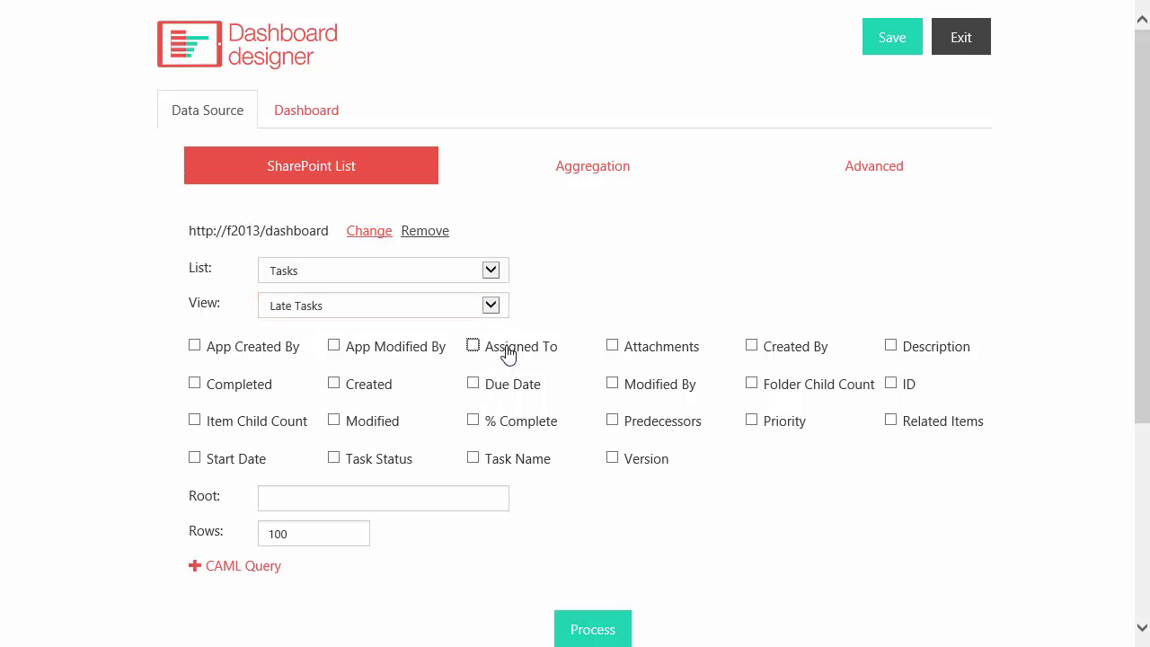
click(901, 384)
drag(312, 533, 176, 537)
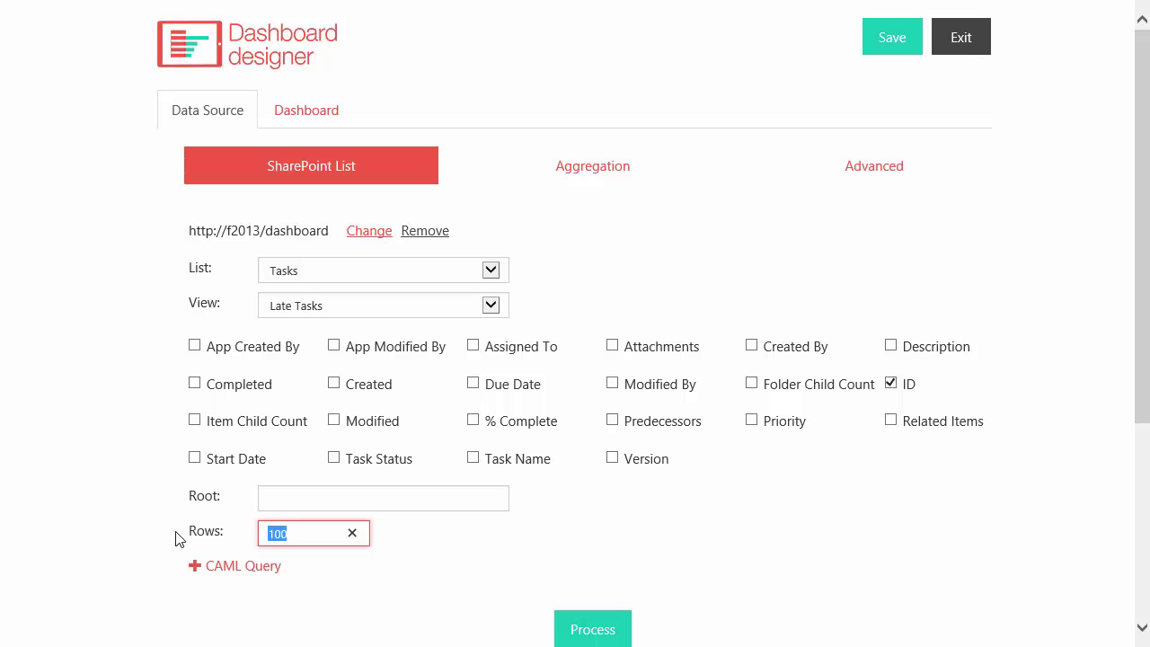
text(5000)
Group the data by empty, define a Count result as the count of ID, and process the data source
click(603, 176)
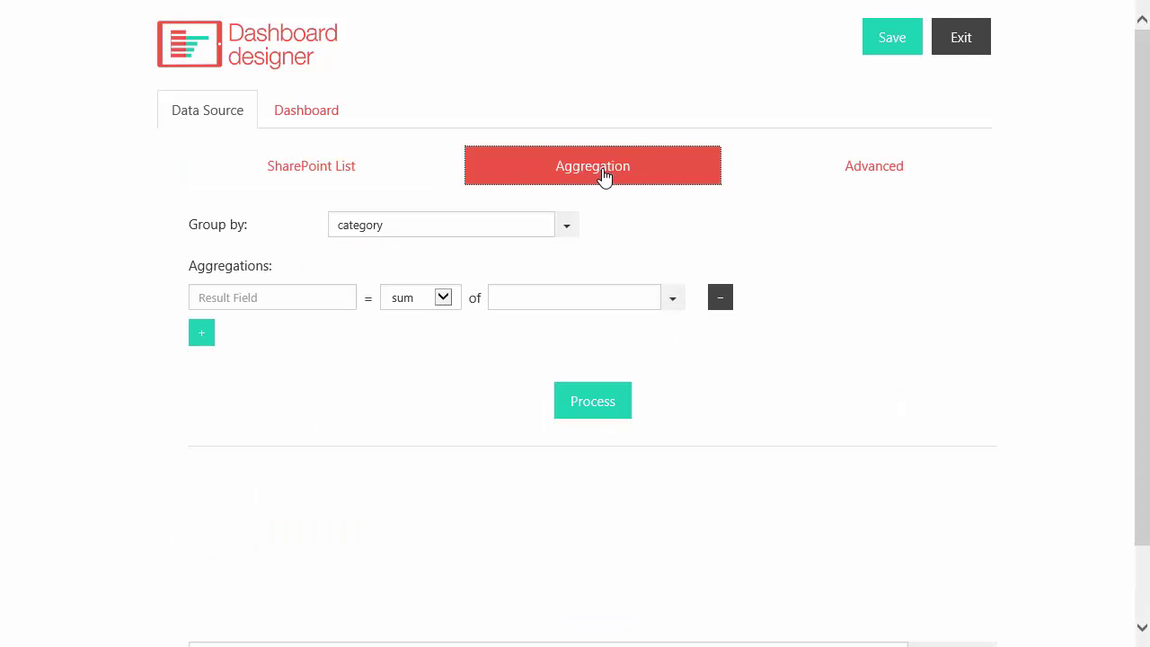
drag(410, 226, 219, 226)
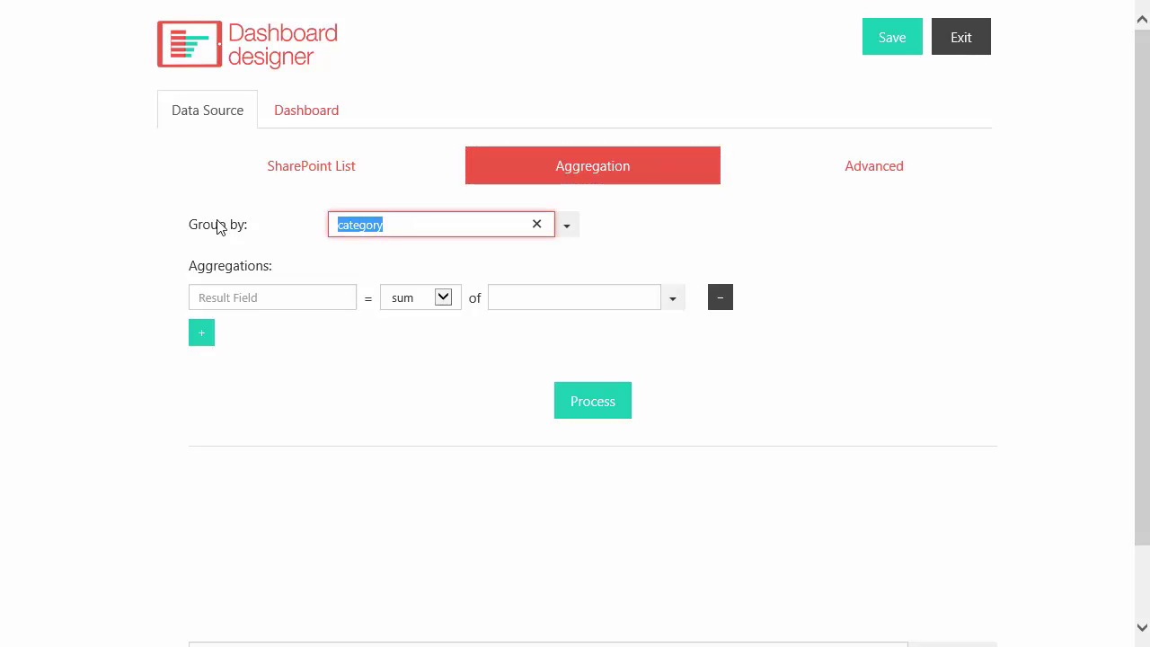
text(empty)
click(252, 292)
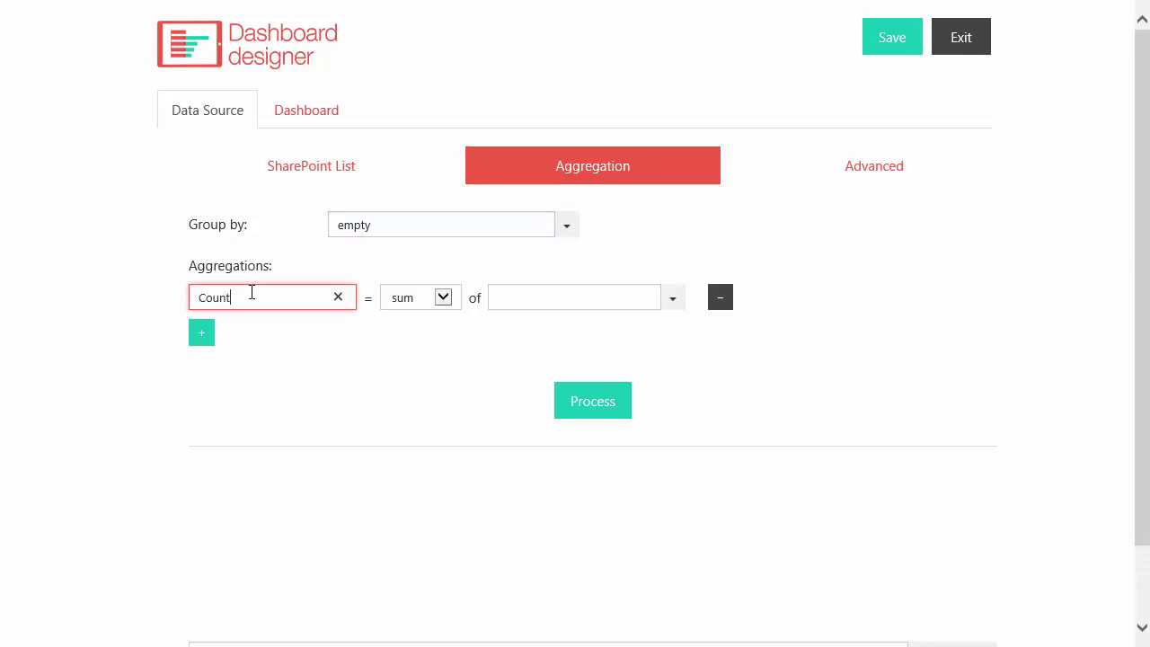
click(440, 297)
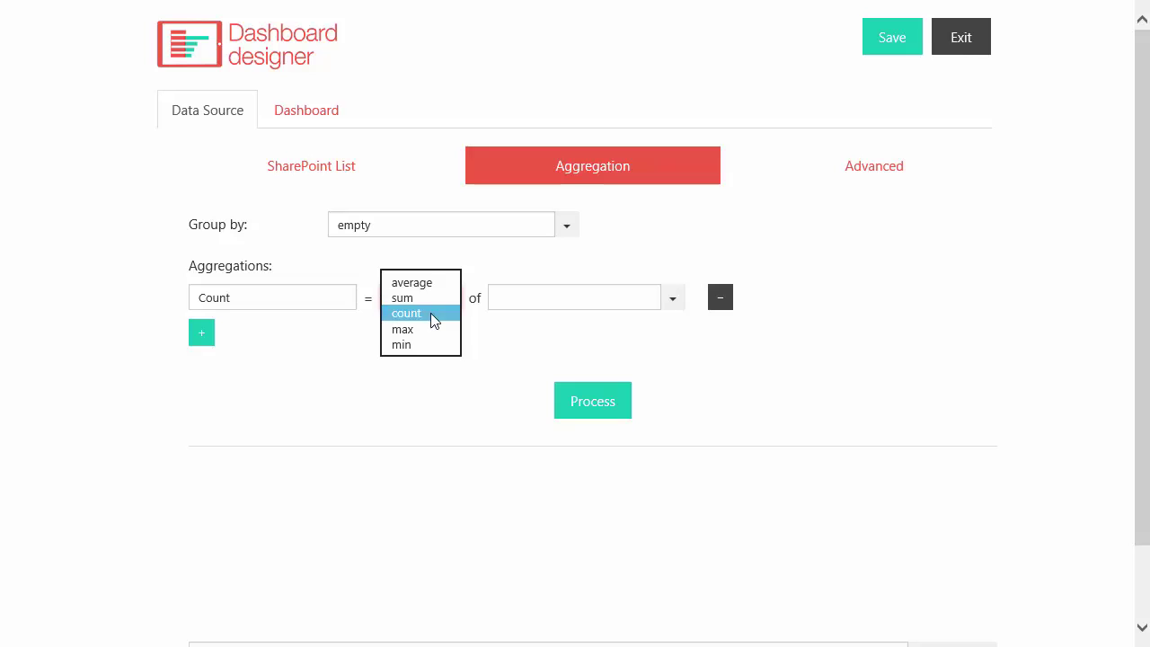
click(430, 313)
click(673, 300)
click(575, 326)
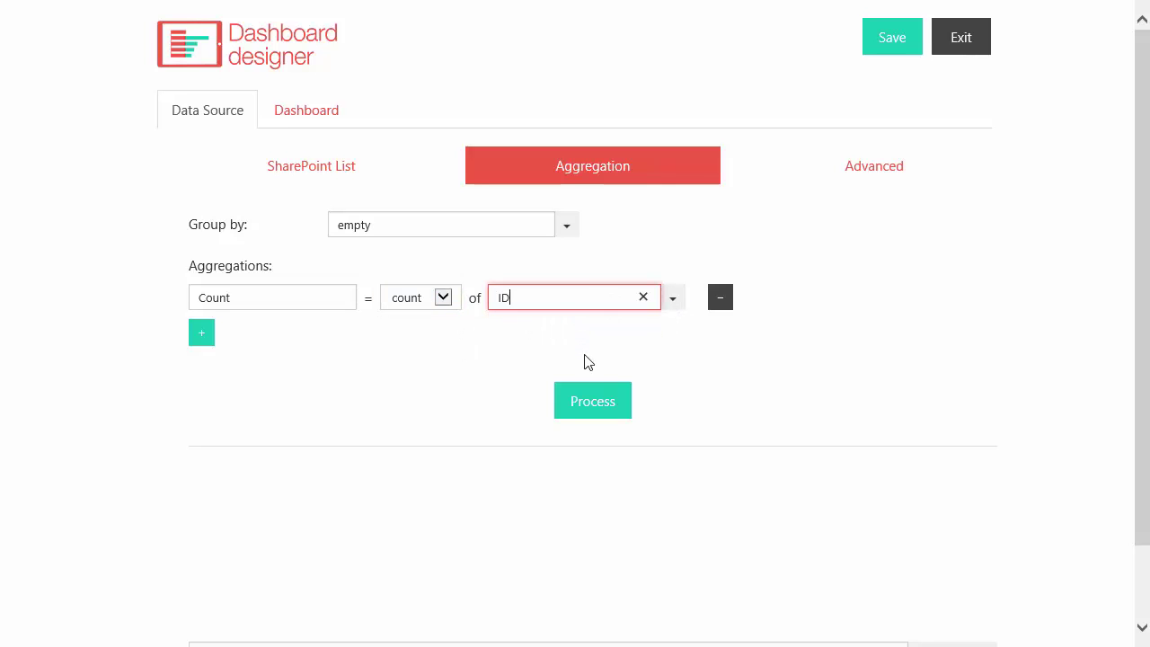
click(593, 403)
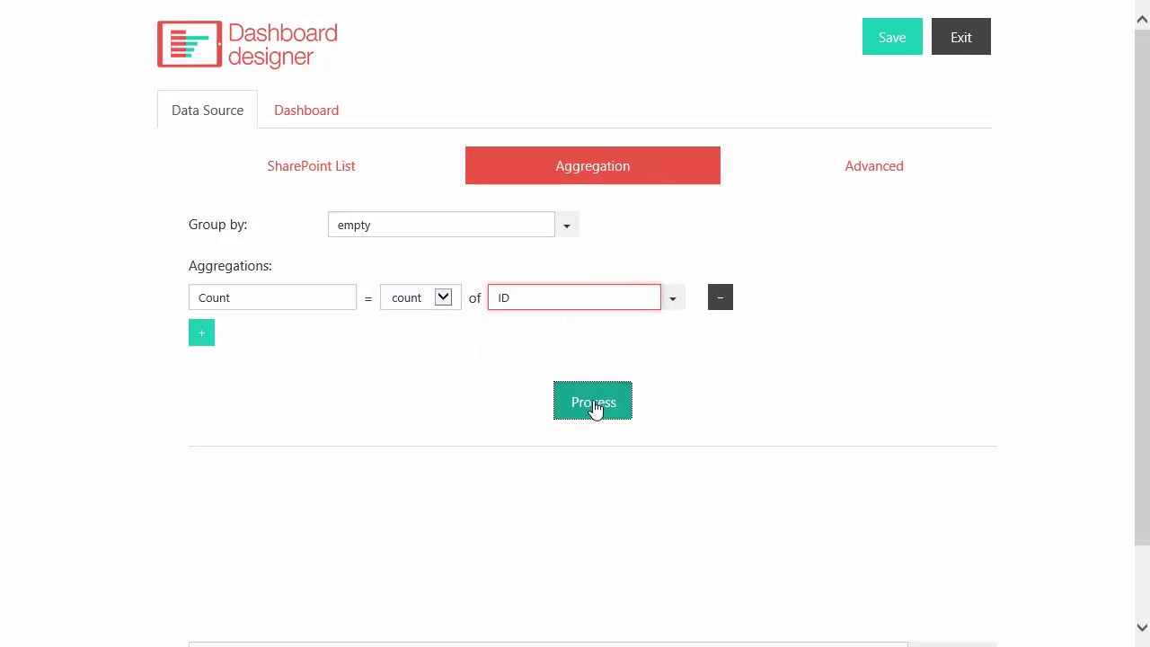
Change the chart type to Linear Gauge with Count as its value and preview it
click(320, 120)
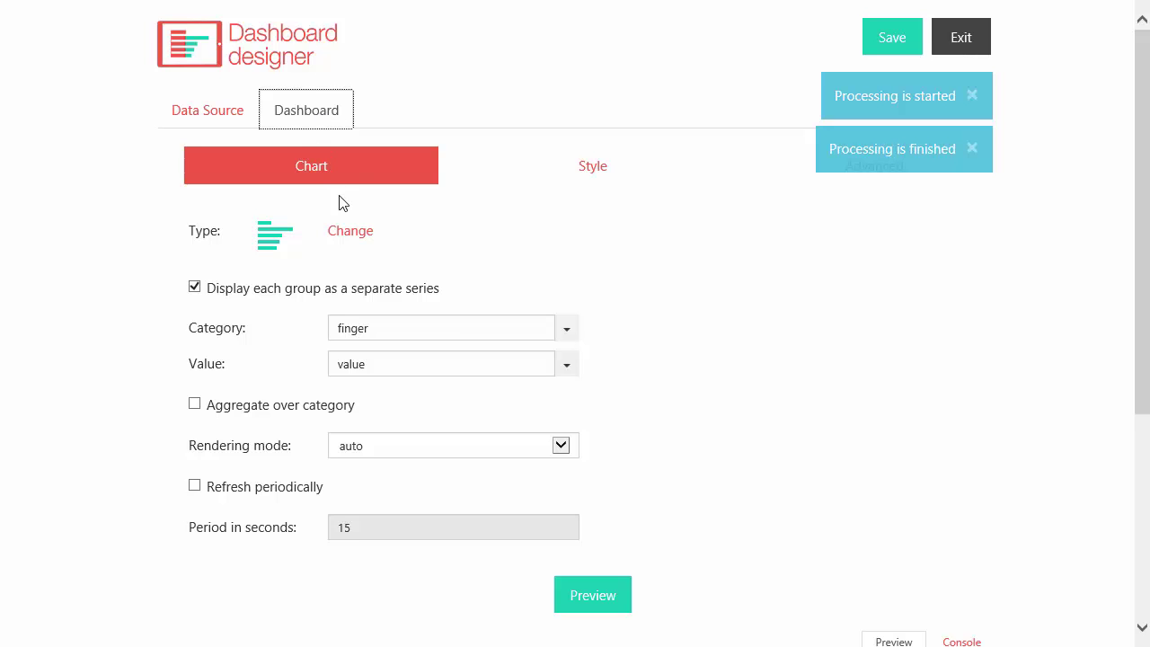
click(350, 233)
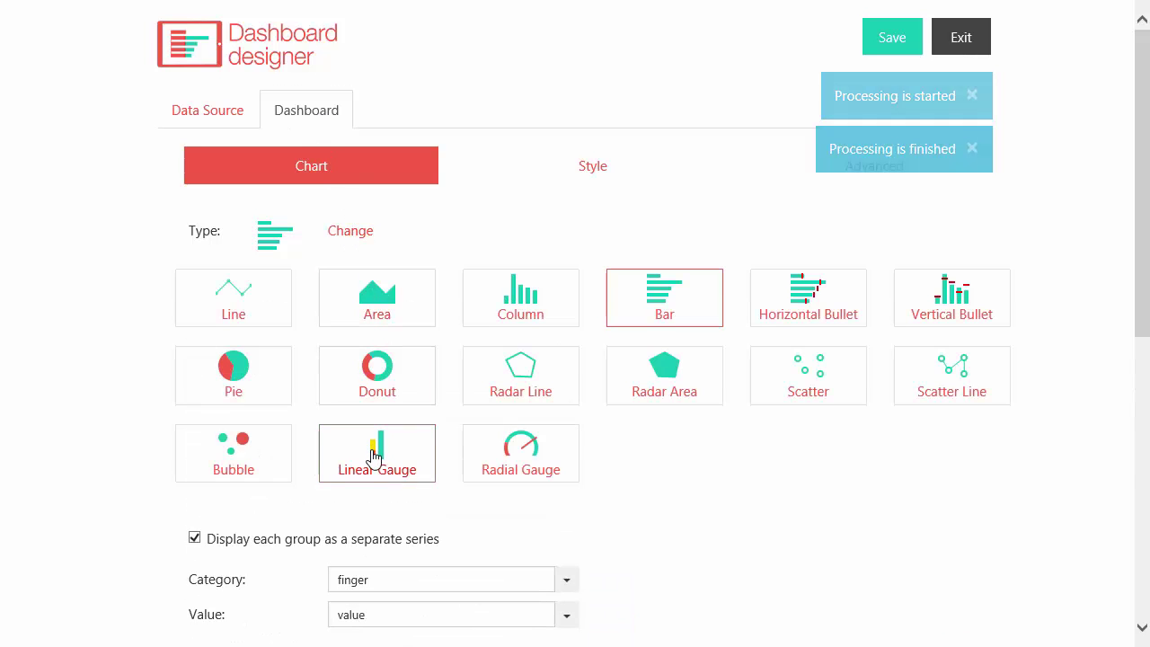
click(339, 456)
click(566, 280)
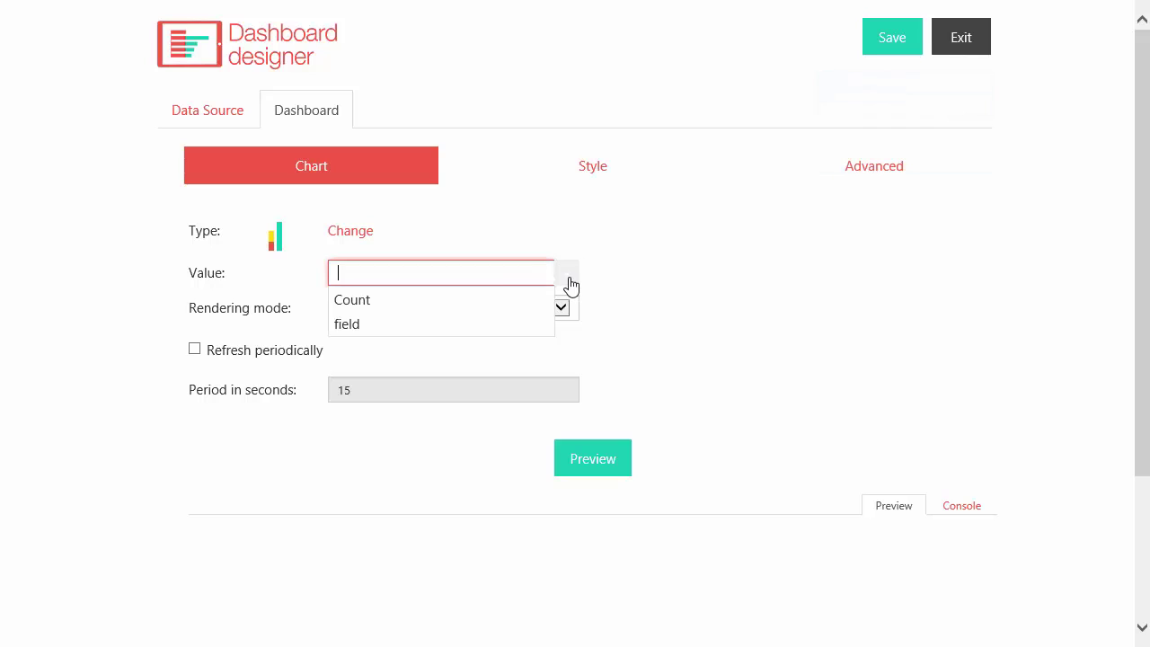
click(469, 308)
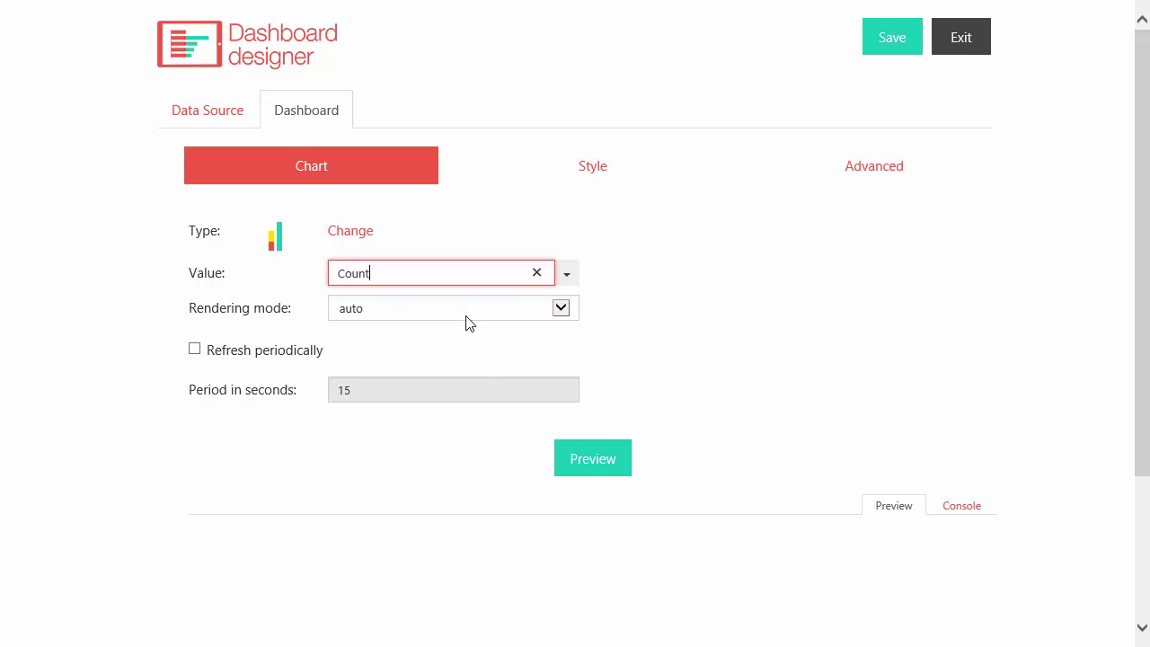
click(584, 459)
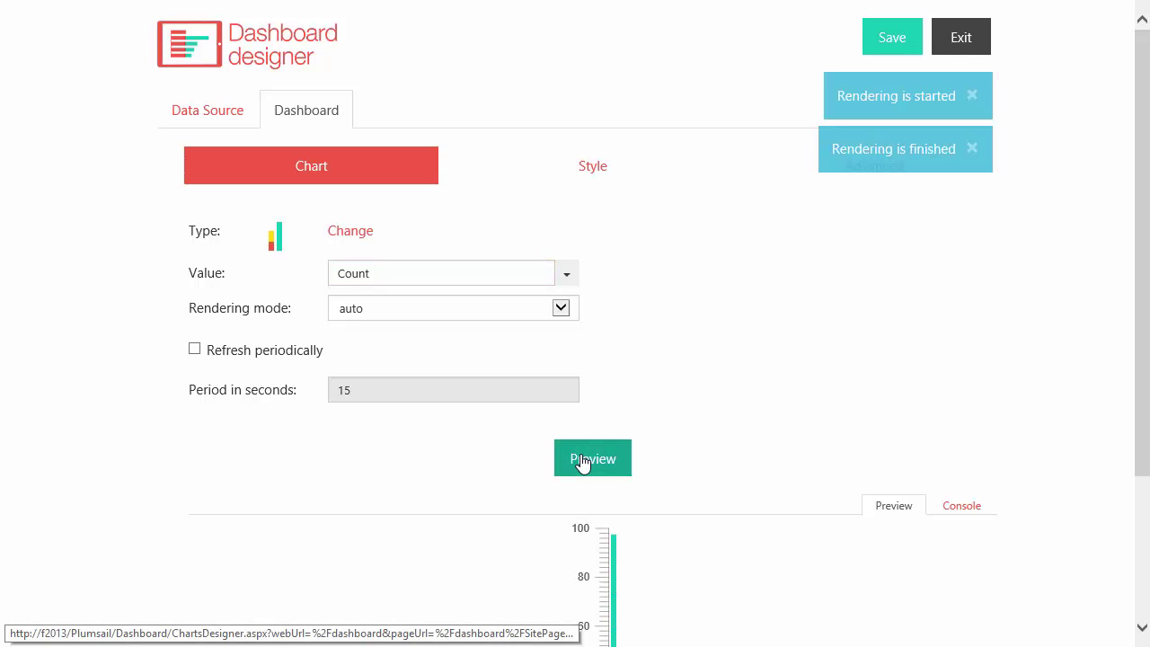
Set the gauge scale's upper boundary to 500 and preview the chart
click(592, 178)
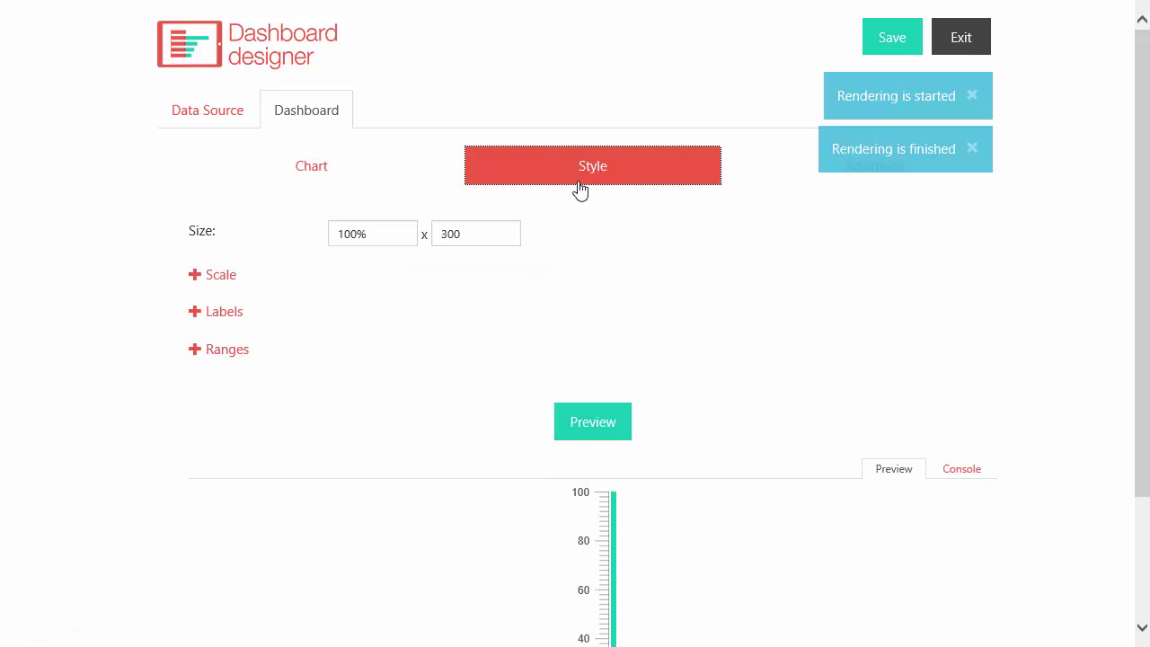
click(223, 279)
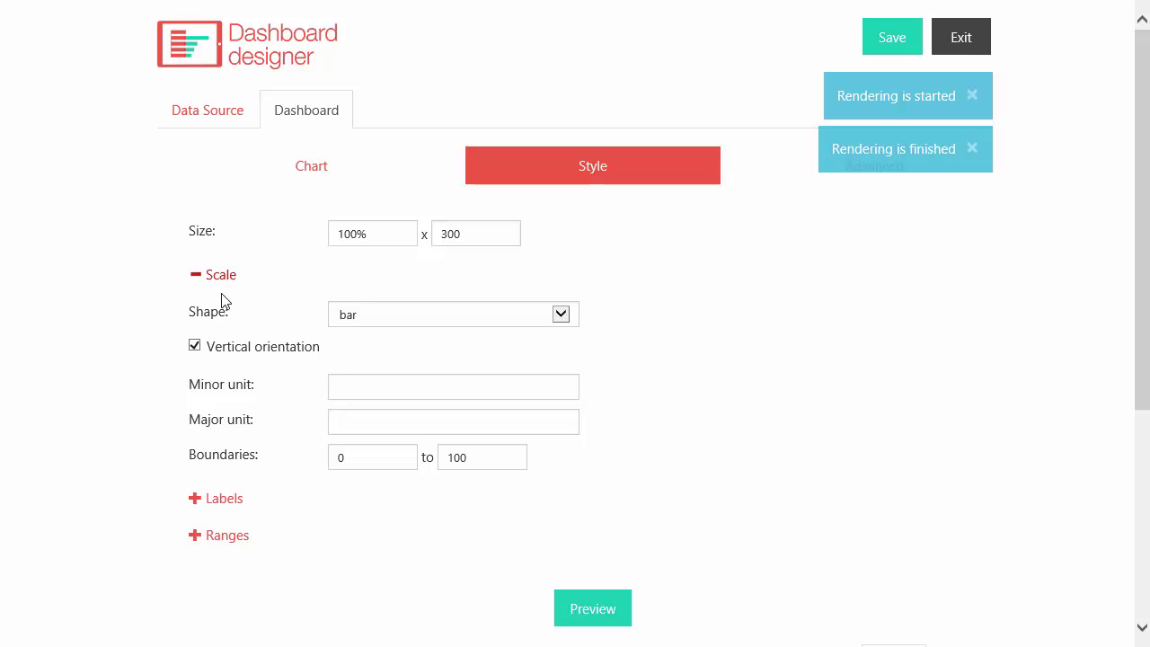
double_click(463, 455)
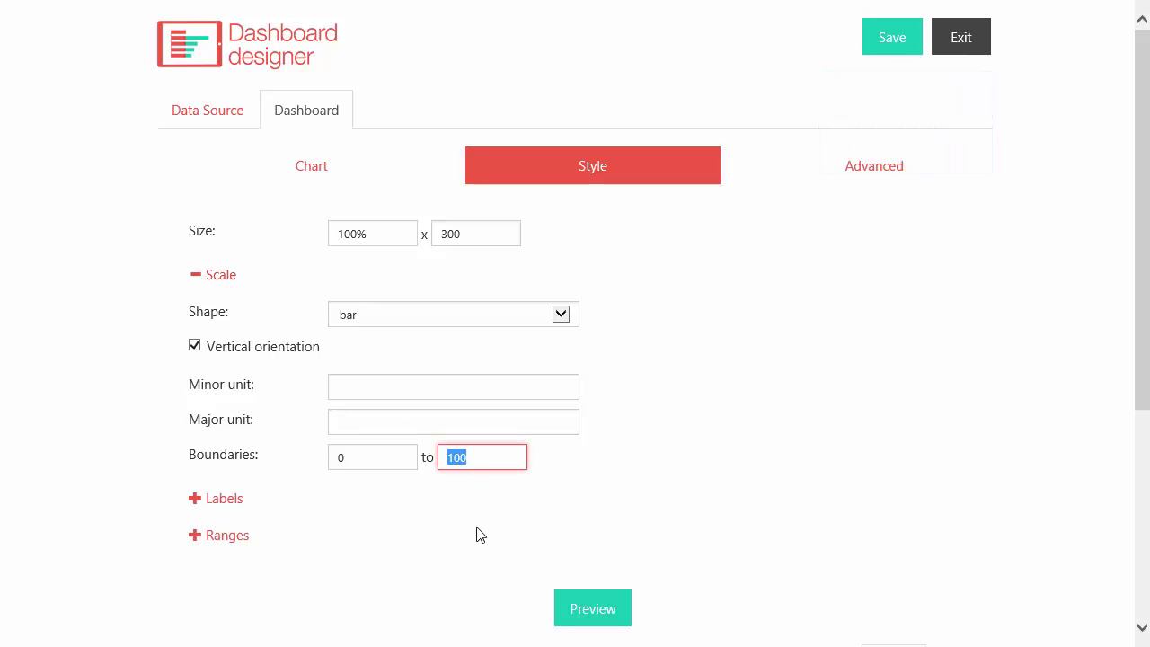
text(50)
scroll(479, 535, down, 3)
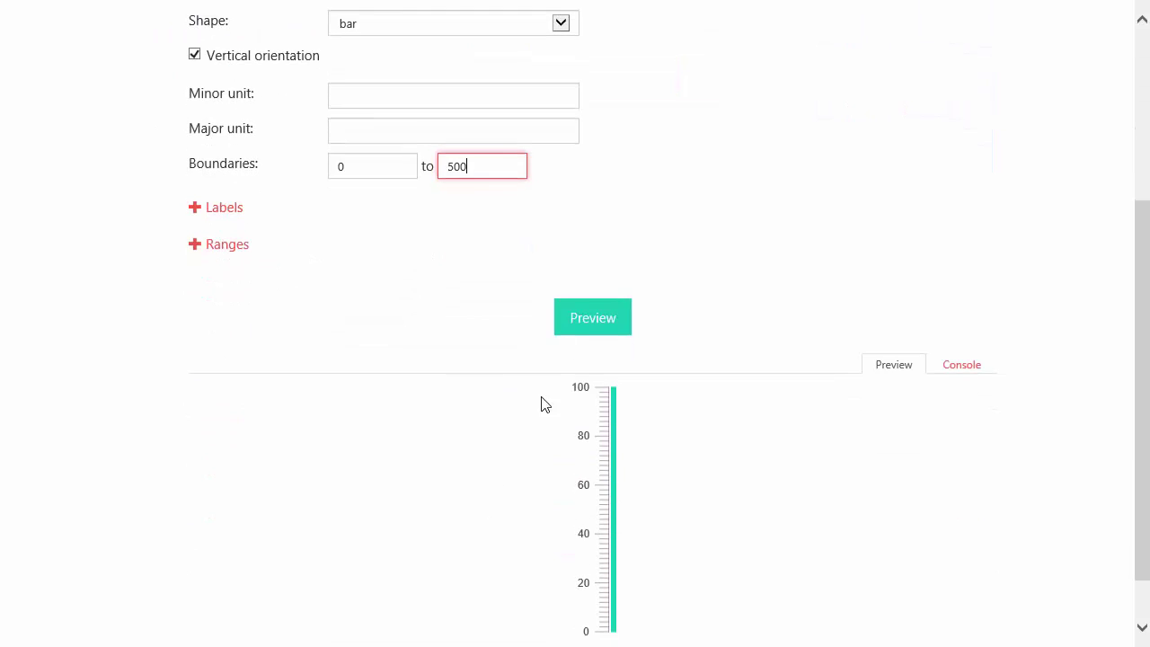
click(597, 319)
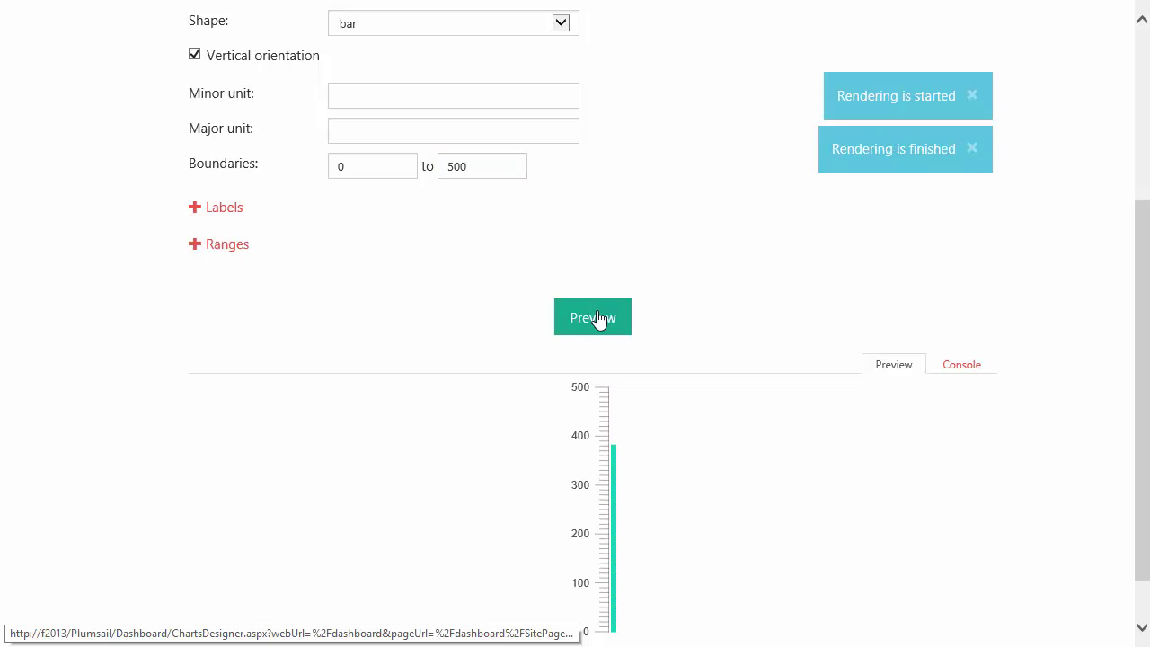
Define the first gauge range from 200 to 500, keeping its default red colour
click(222, 248)
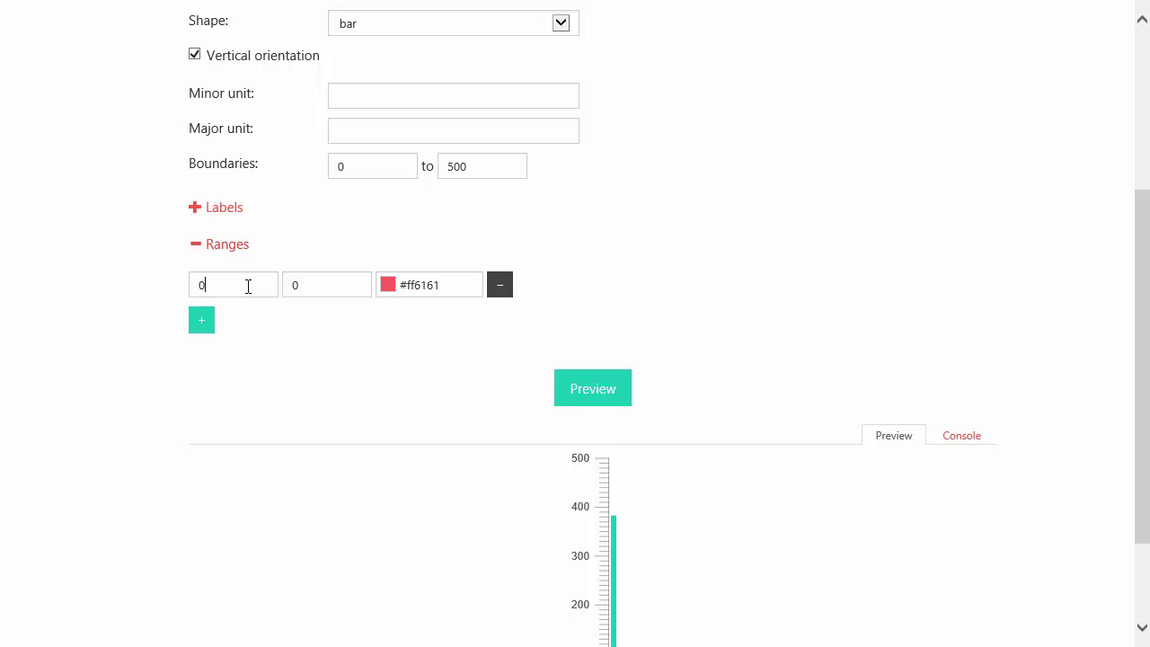
double_click(246, 284)
text(200)
key(Tab)
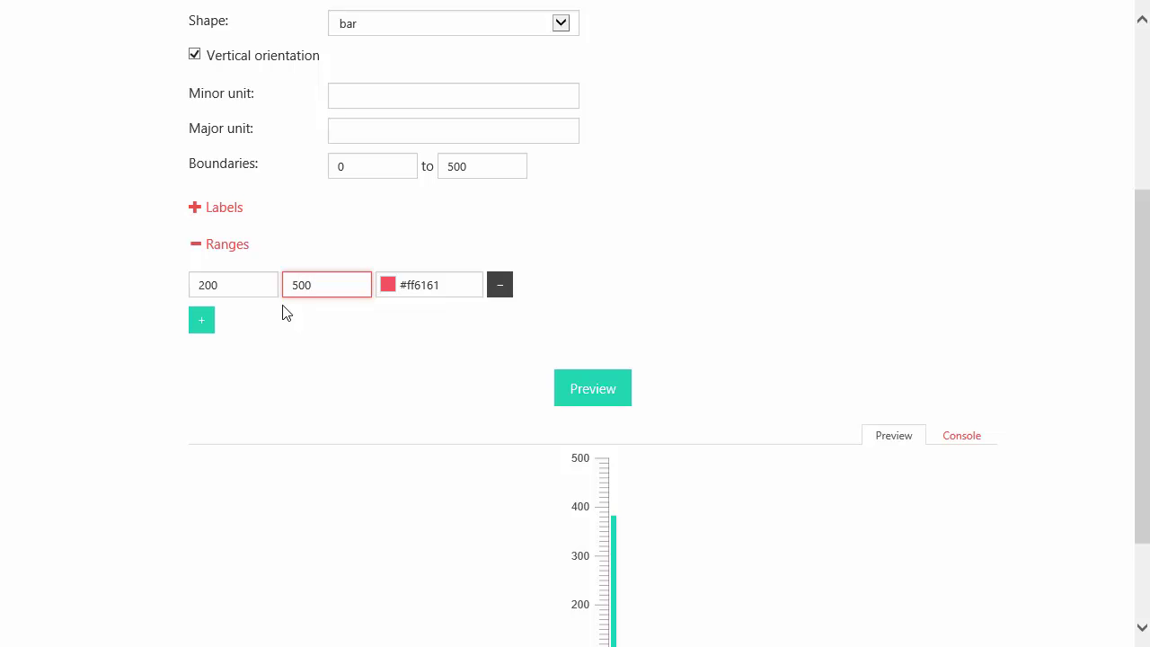
Add a second gauge range from 100 to 200 in dark yellow, #bdba18
click(209, 327)
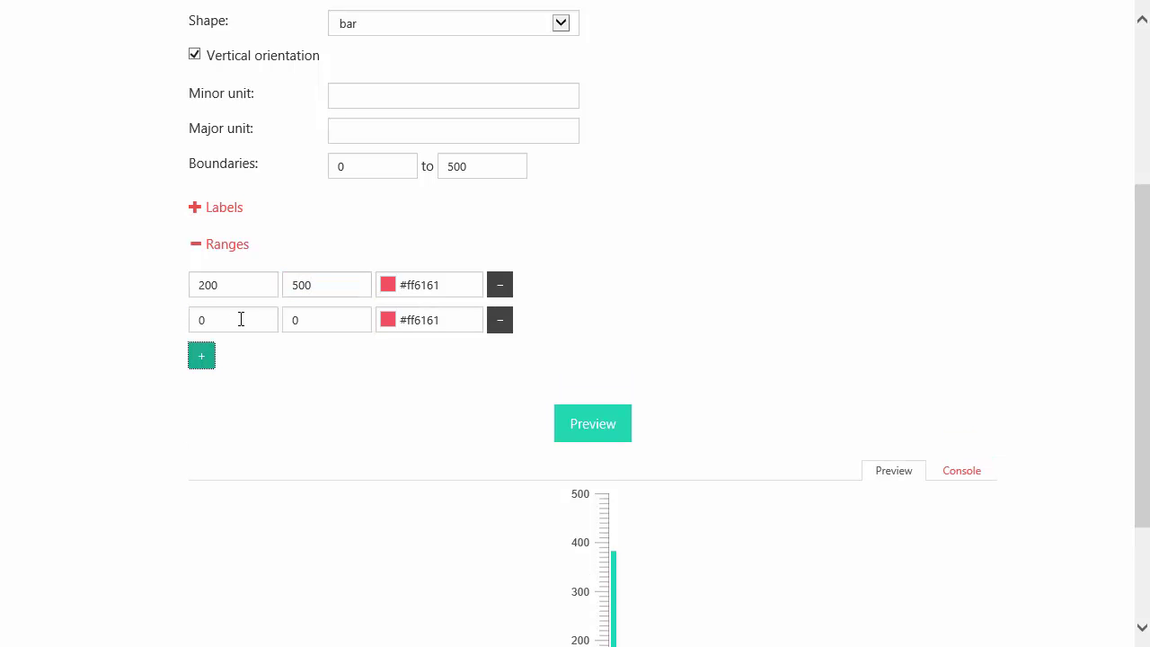
double_click(241, 320)
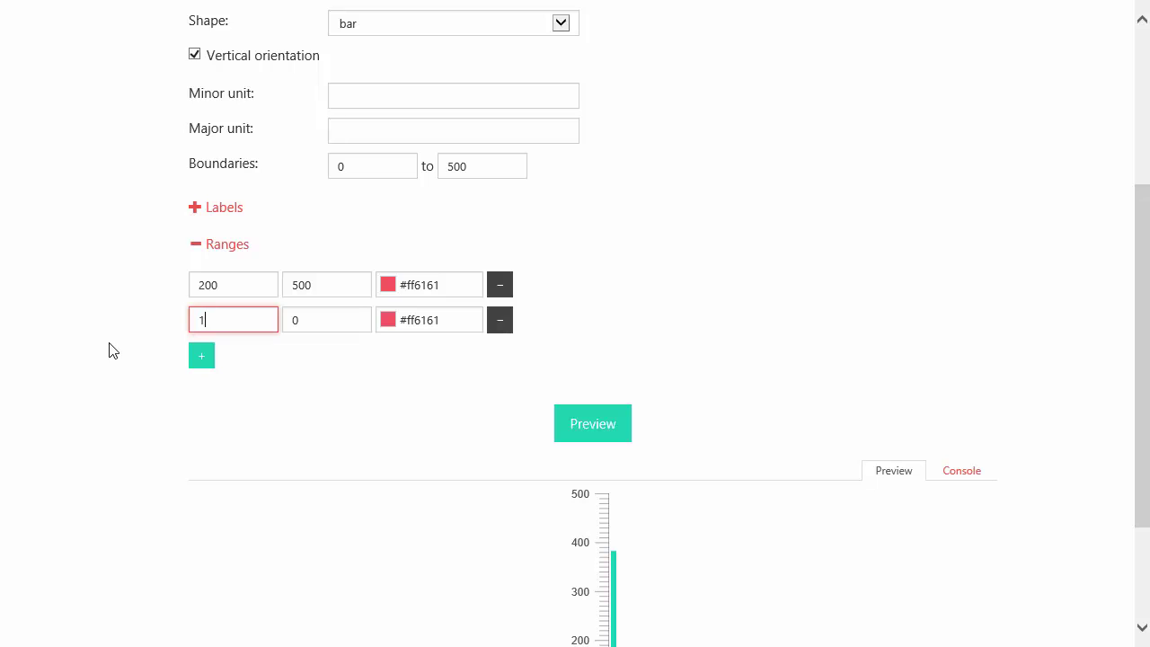
double_click(319, 320)
text(200)
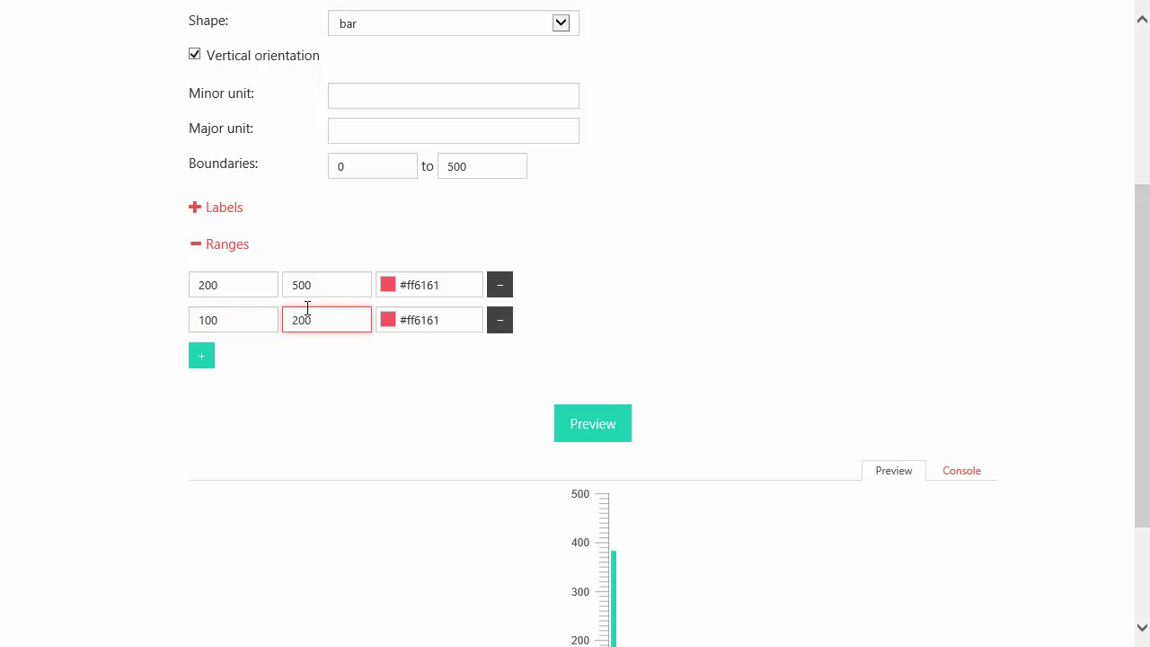
click(407, 311)
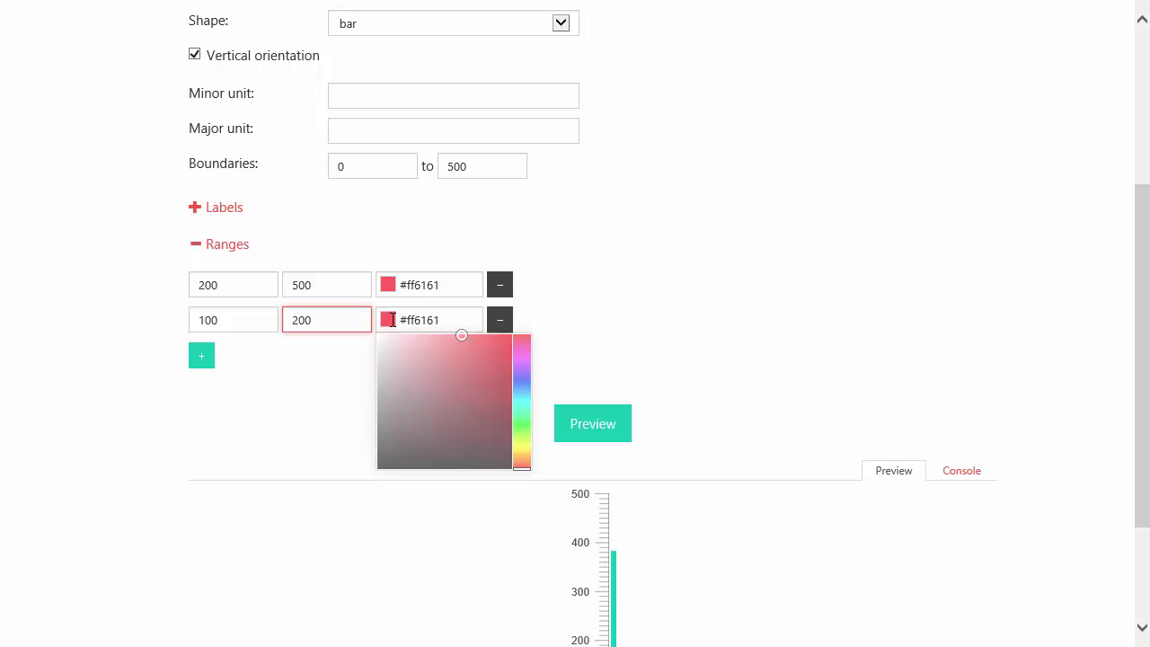
click(518, 448)
drag(493, 395, 494, 369)
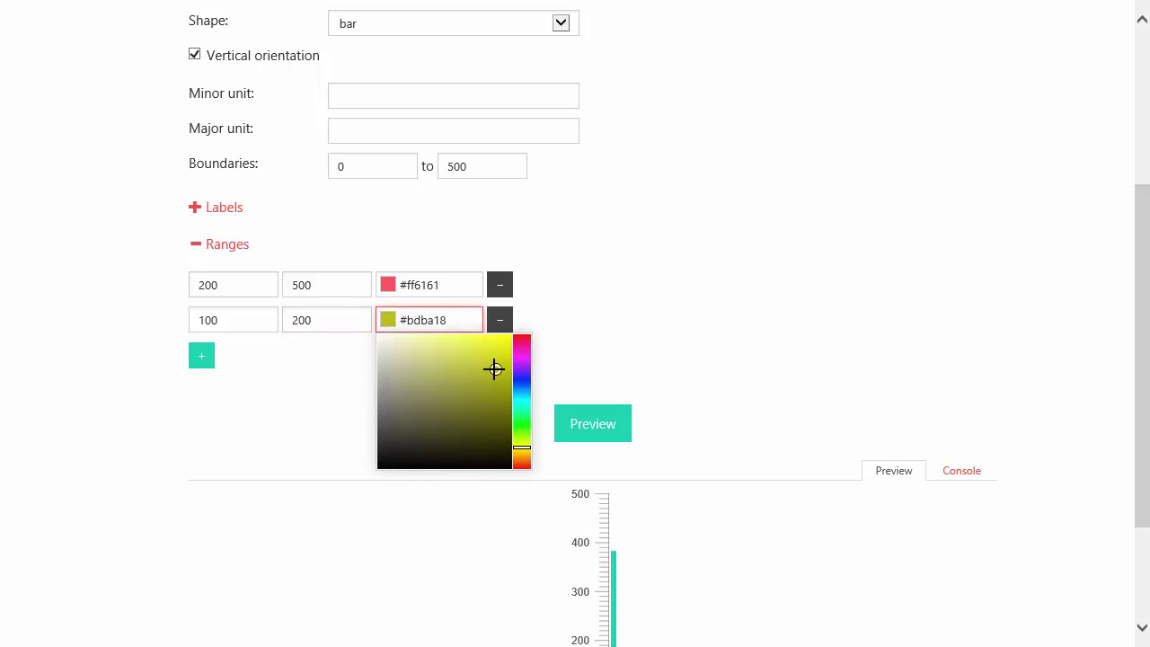
Add a third gauge range from 0 to 100 in light green, #61ff8e, and preview the gauge
click(202, 358)
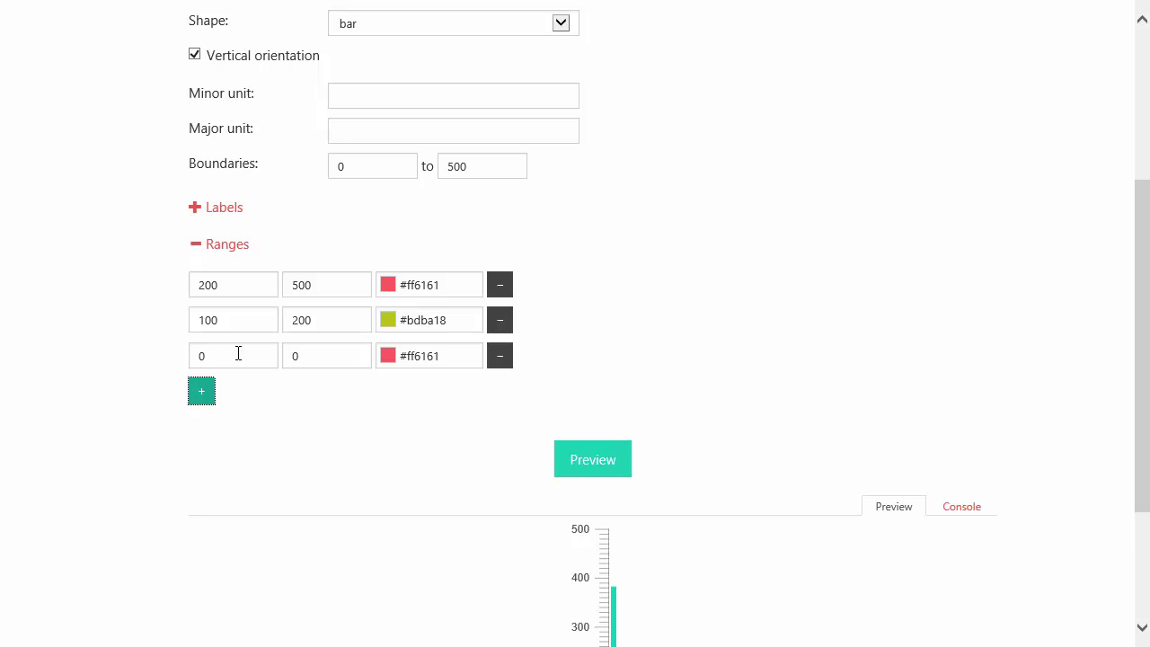
double_click(310, 357)
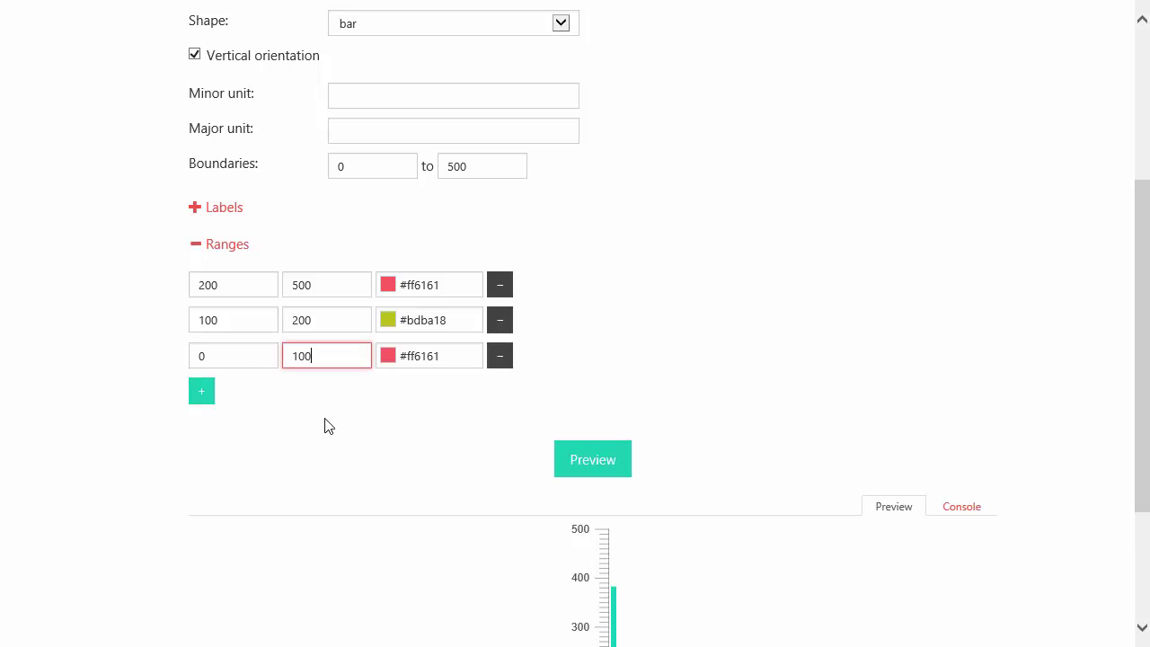
text(100)
click(388, 355)
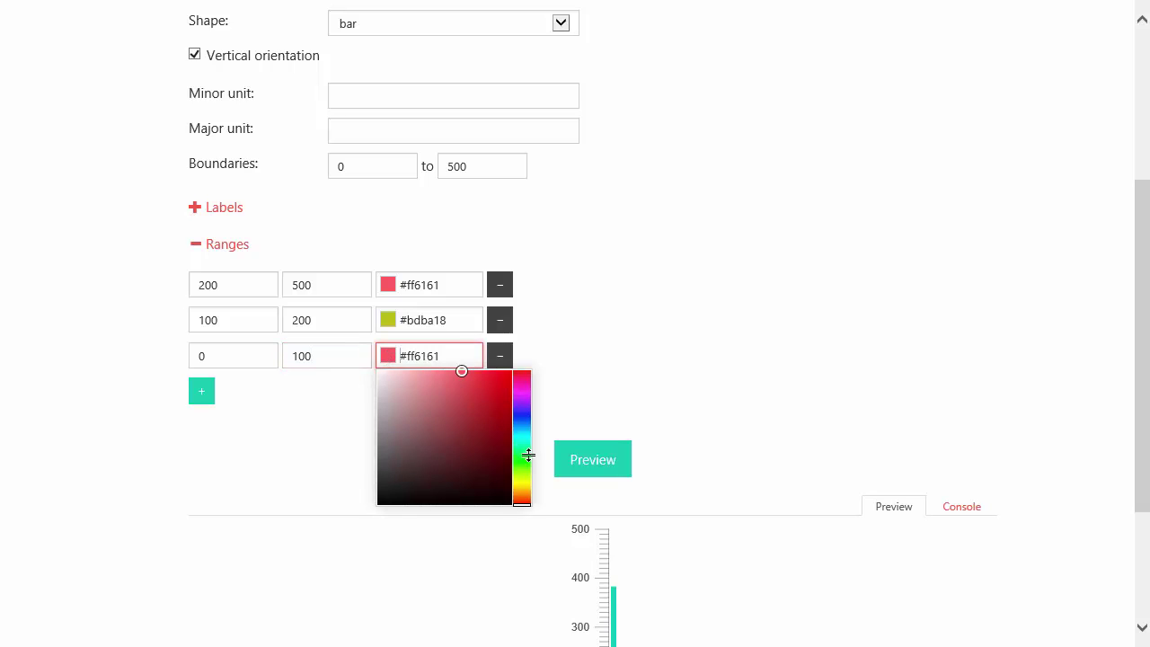
click(521, 454)
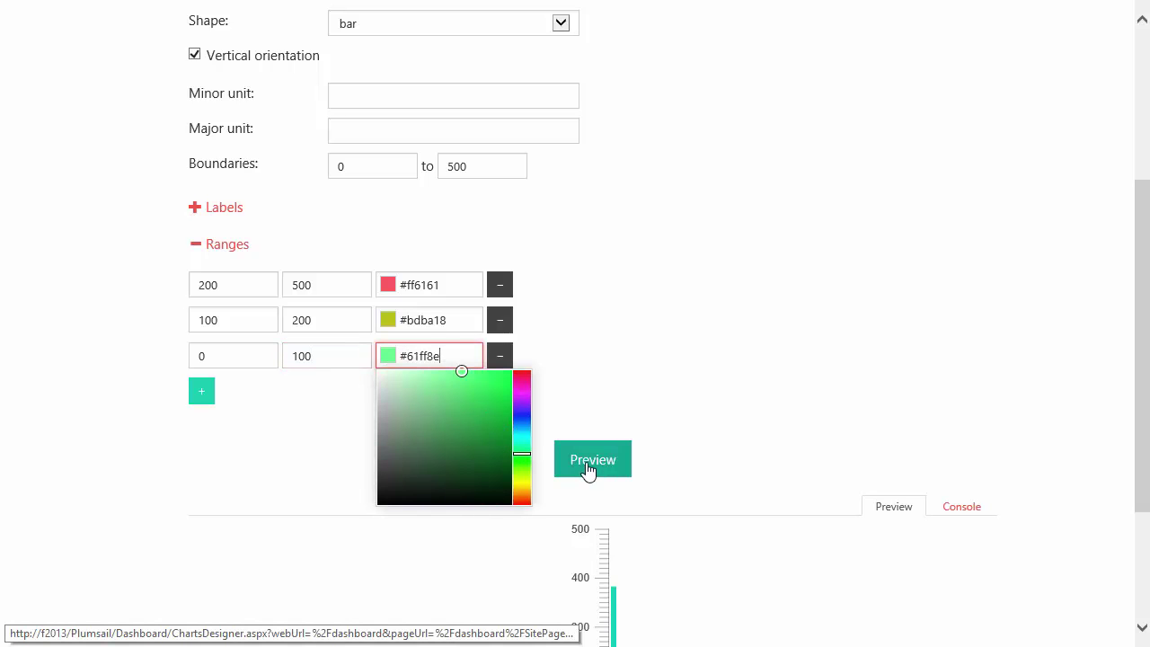
click(590, 444)
scroll(683, 462, down, 1)
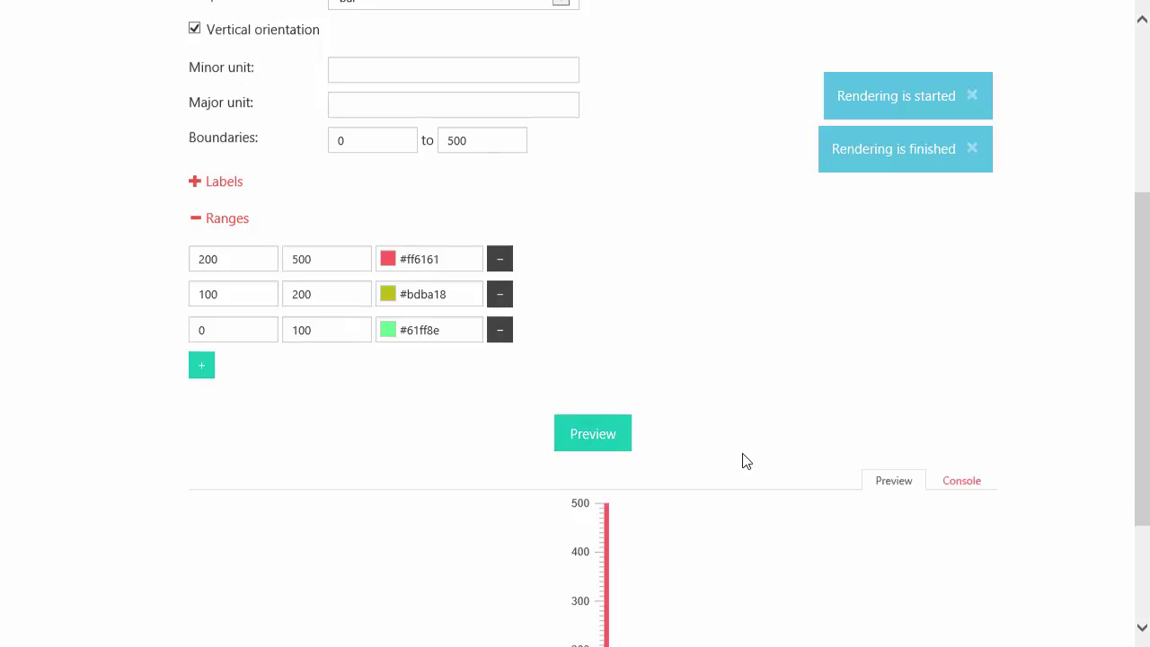
Change the late-tasks chart type from Linear Gauge to Radial Gauge and preview it
scroll(744, 461, down, 2)
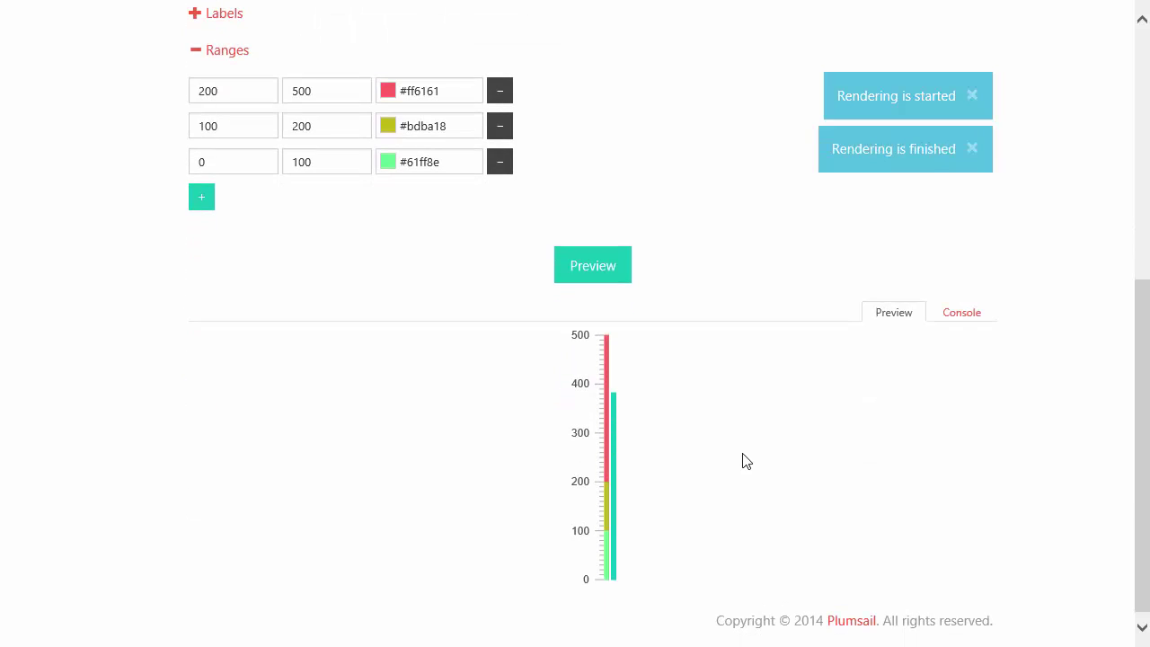
scroll(744, 461, up, 5)
click(307, 170)
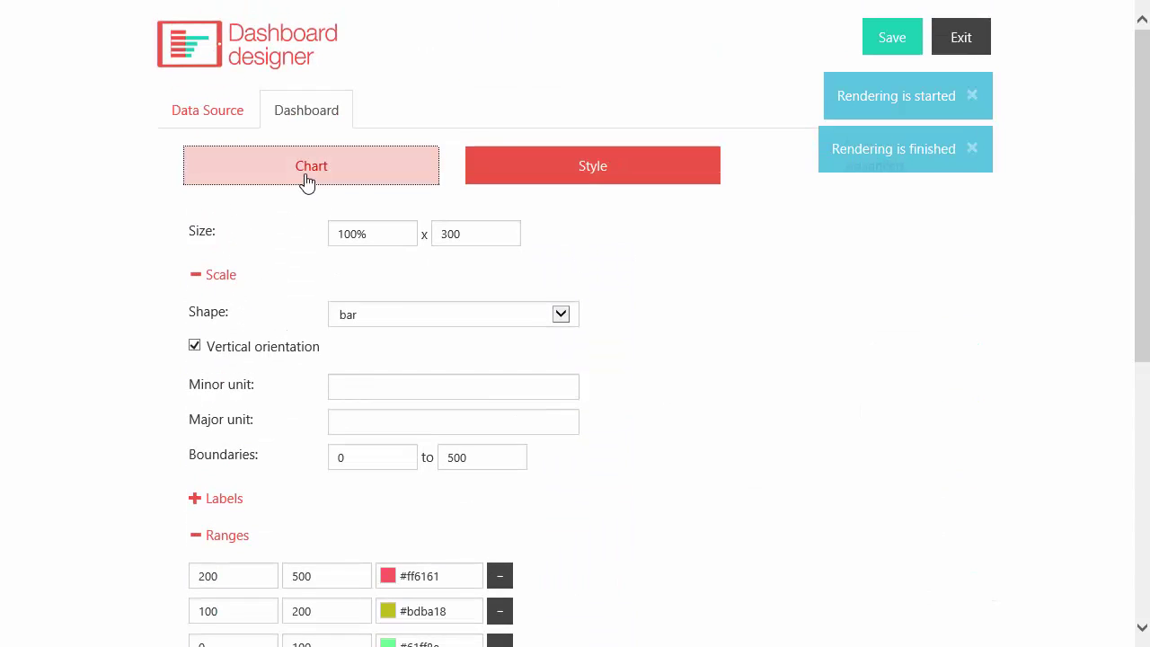
click(352, 235)
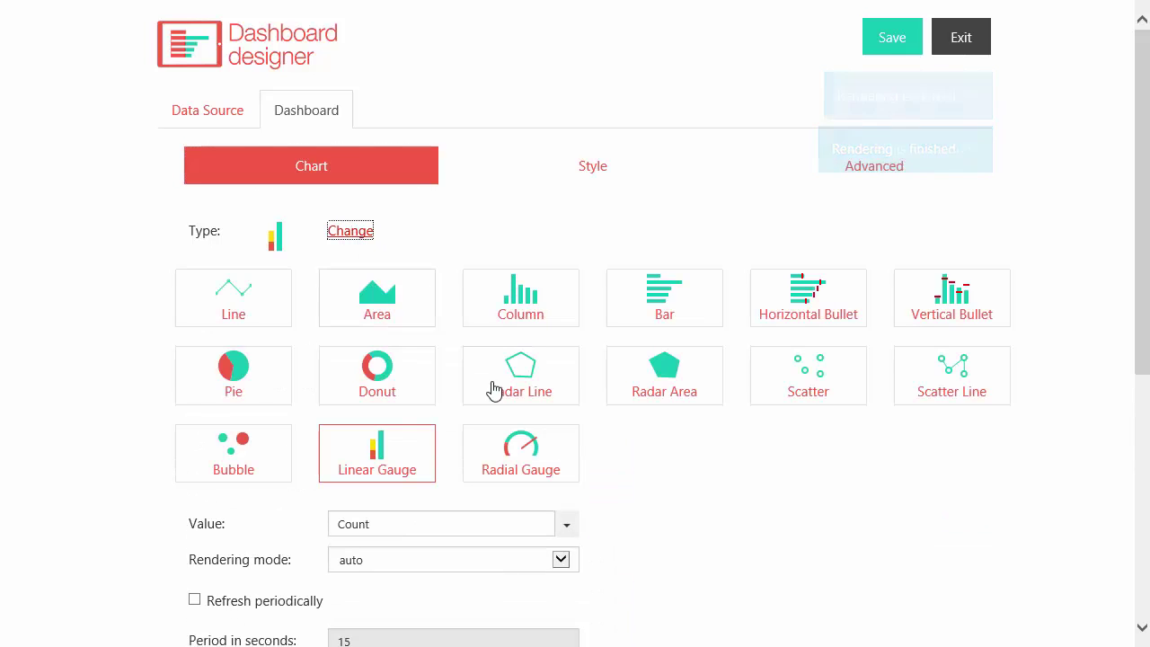
click(478, 466)
scroll(782, 467, down, 3)
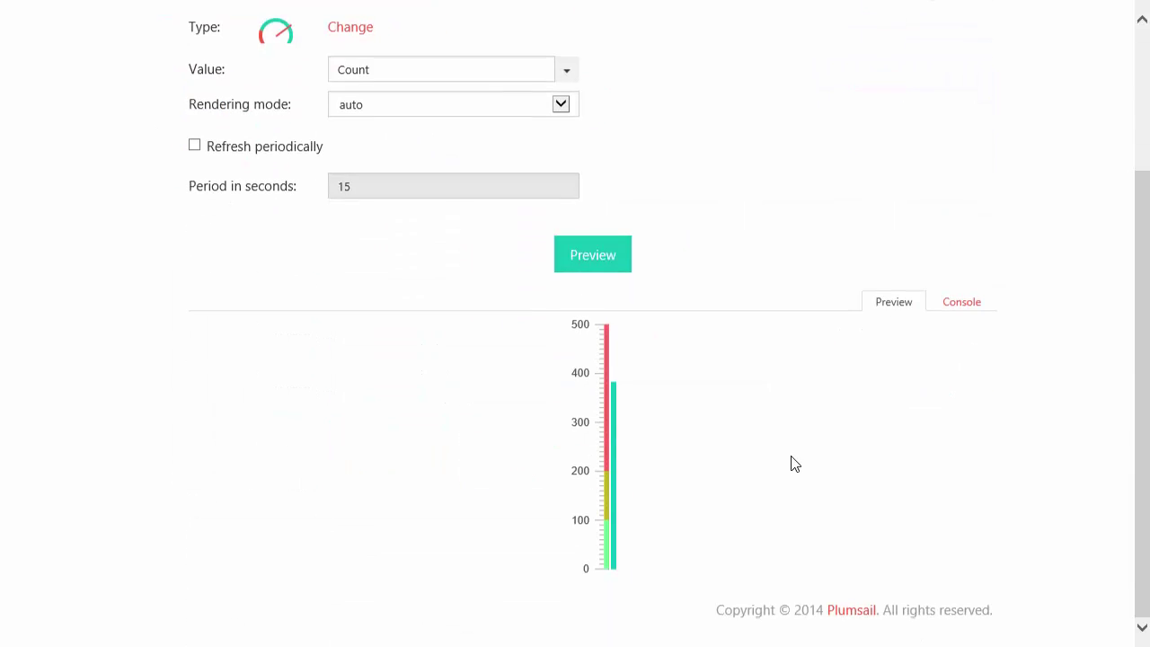
click(618, 265)
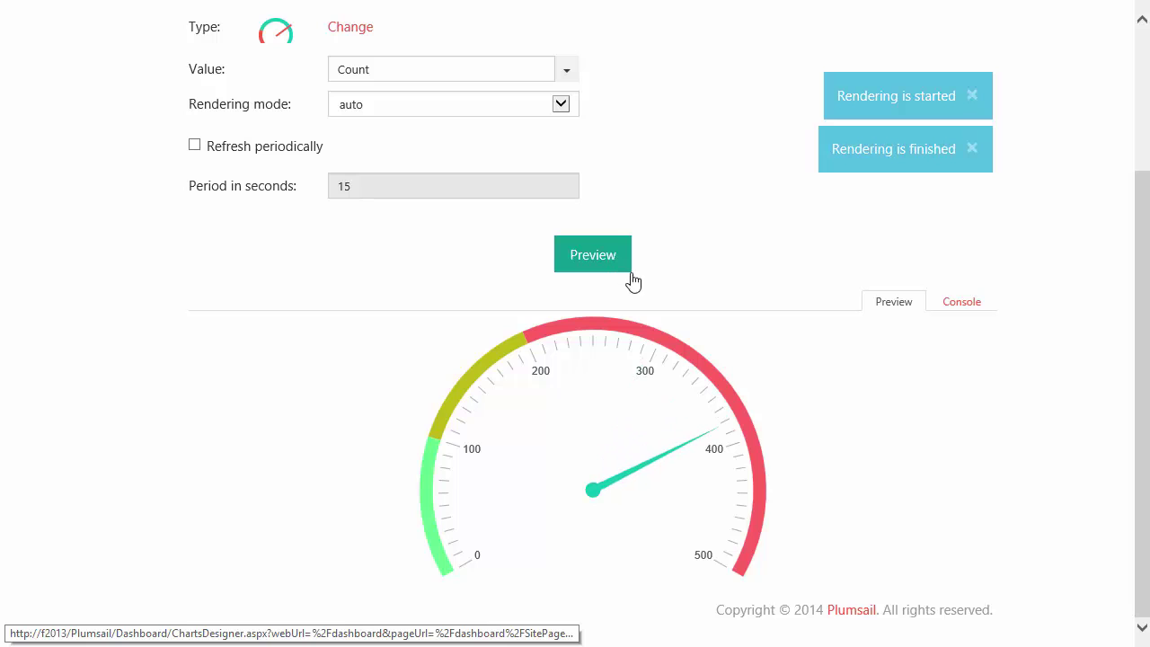
Save the radial gauge chart, exit the designer and review all charts on the Dashboard page
scroll(885, 493, up, 3)
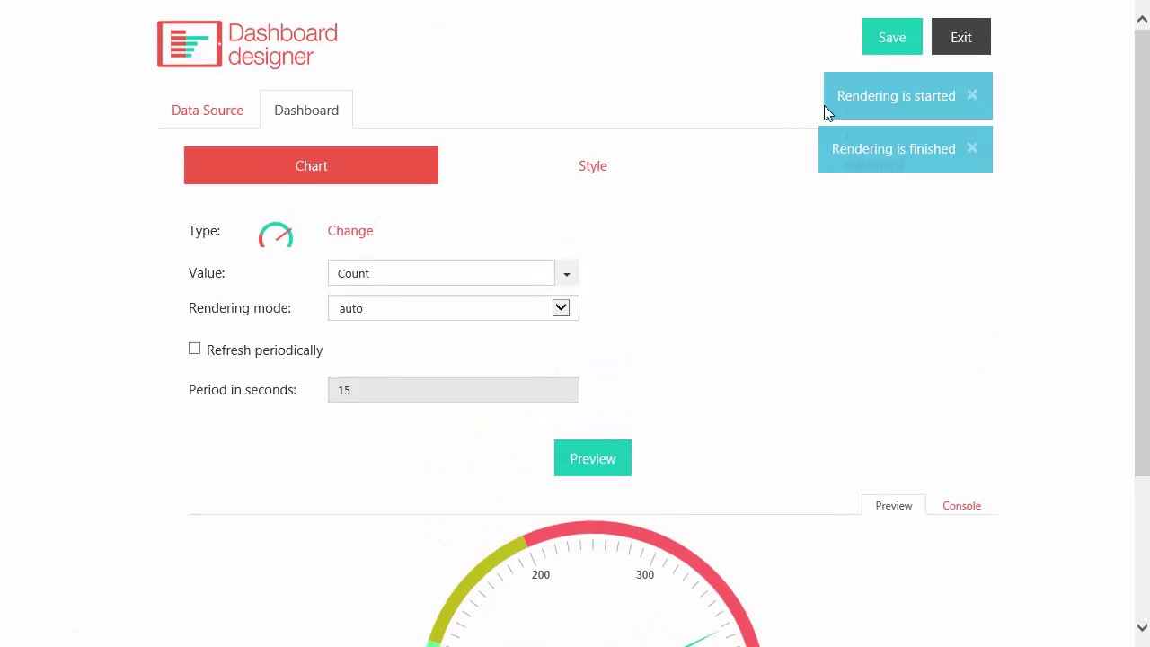
click(887, 40)
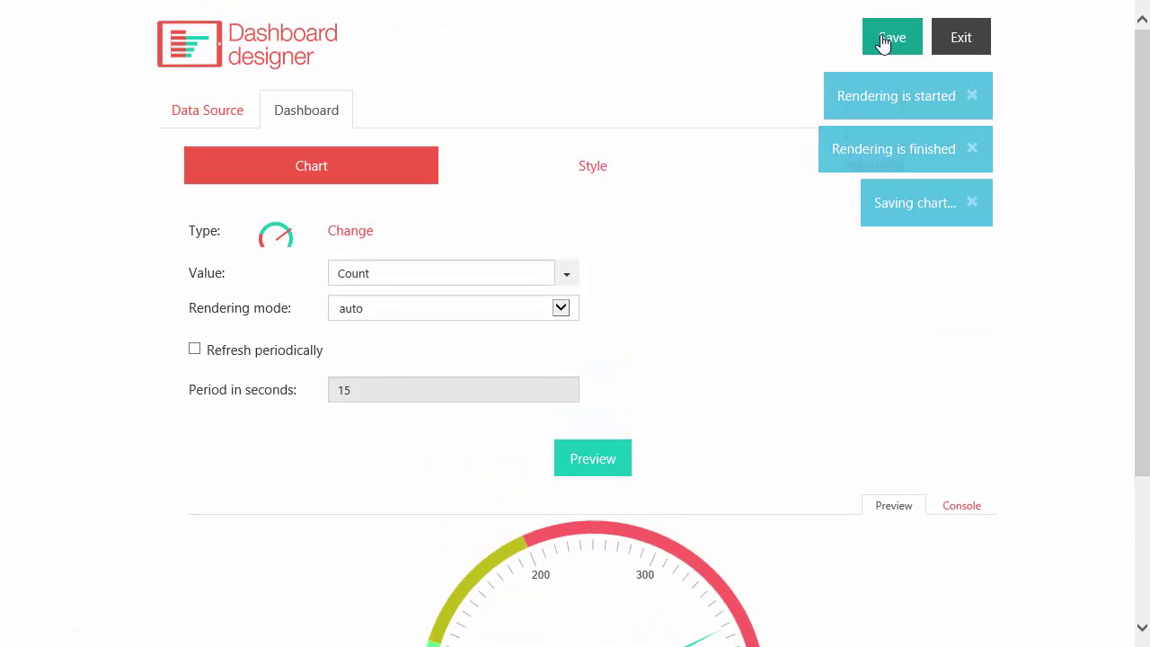
click(960, 40)
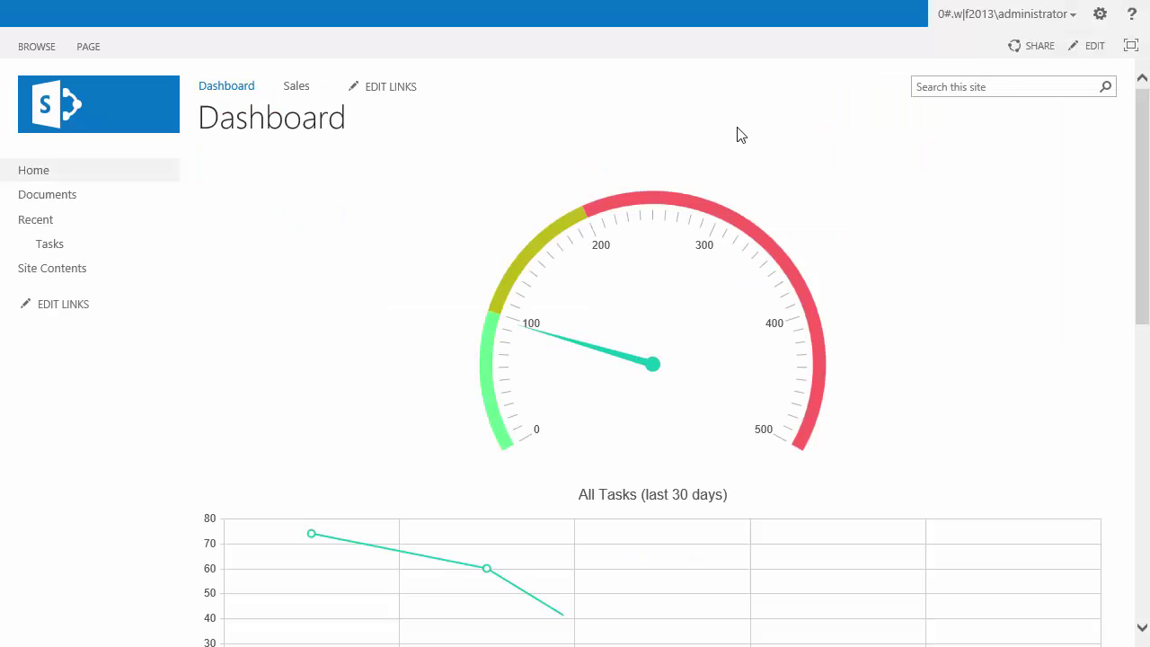
scroll(903, 298, down, 8)
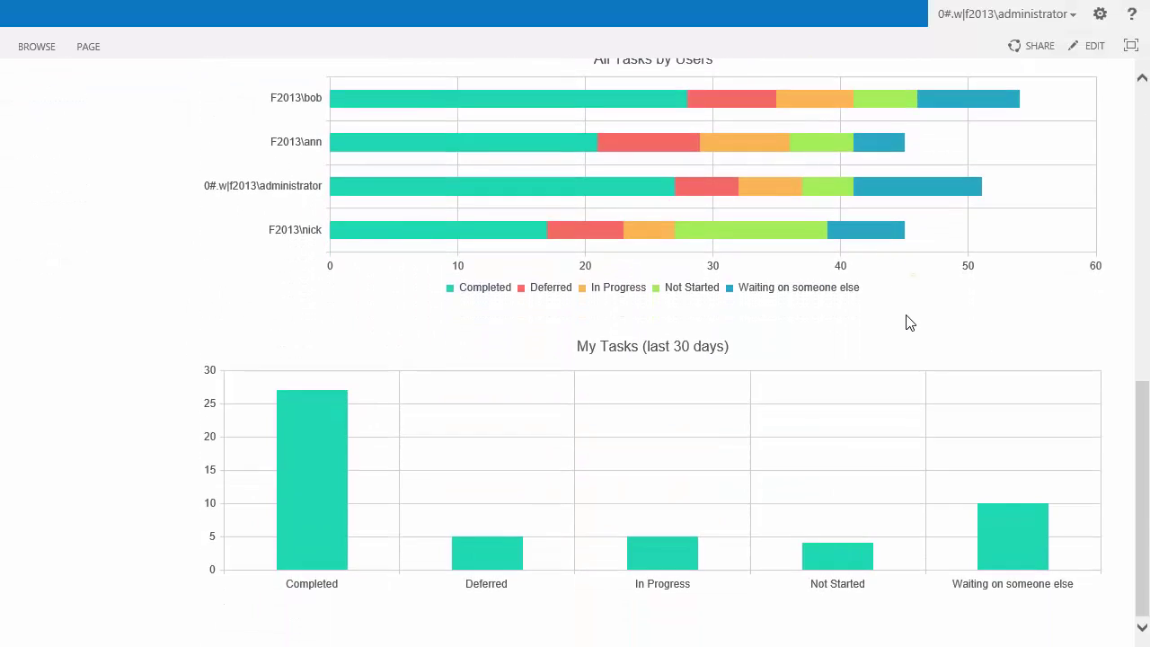
scroll(909, 323, up, 10)
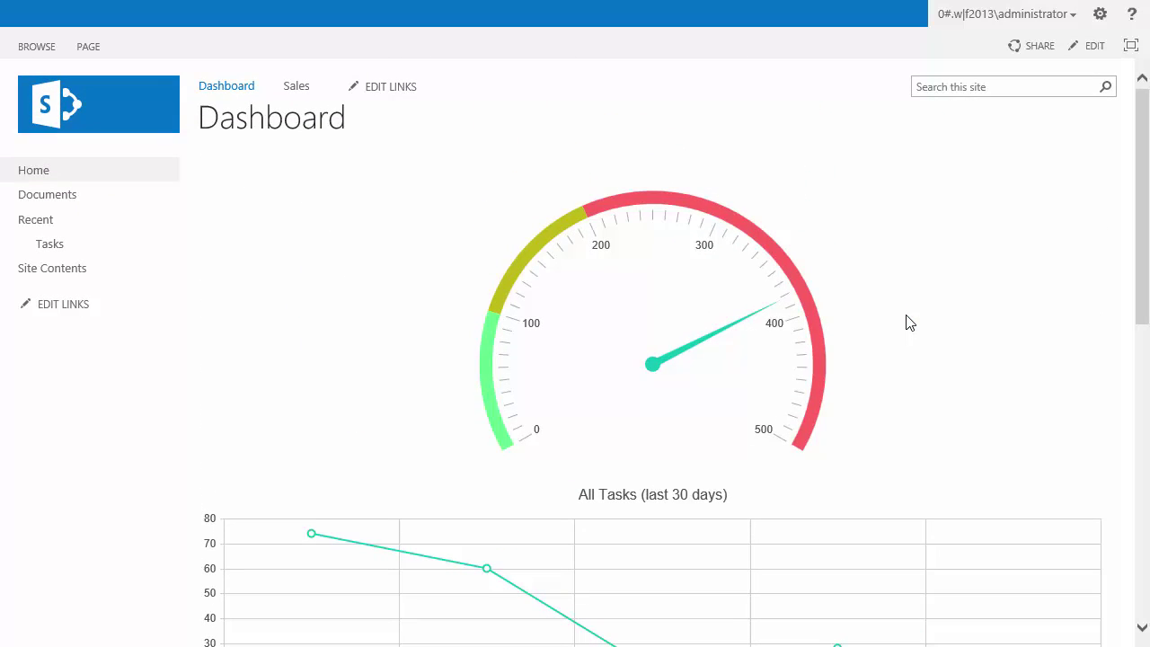